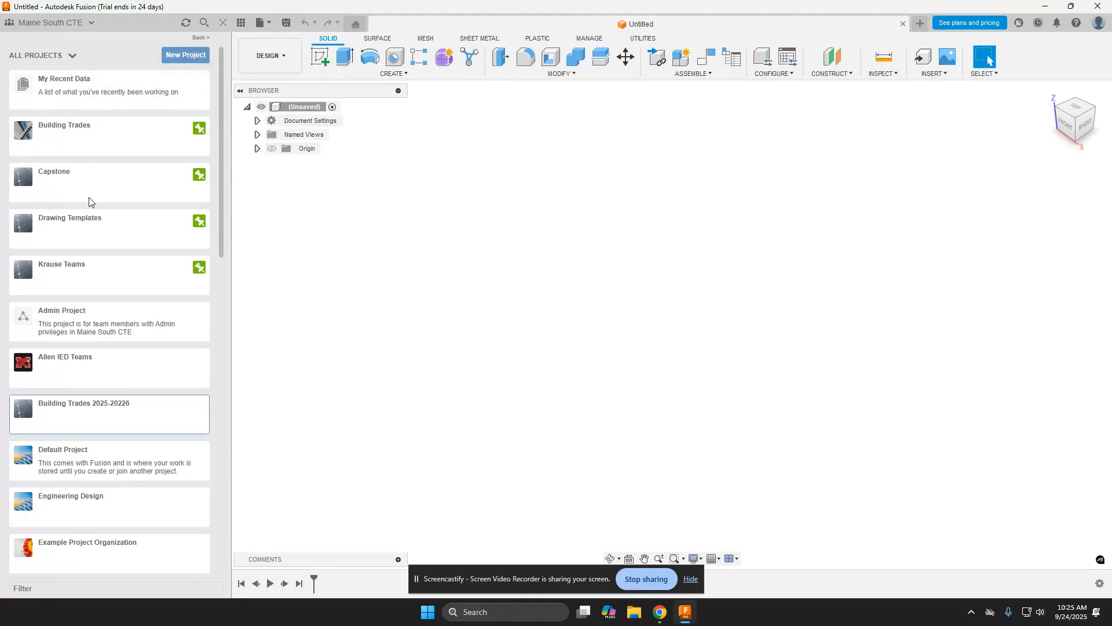
Create a new project in the team hub, keeping the default name New Project
{"action": "scroll", "coordinate": [75, 413], "scroll_direction": "down", "scroll_amount": 1}
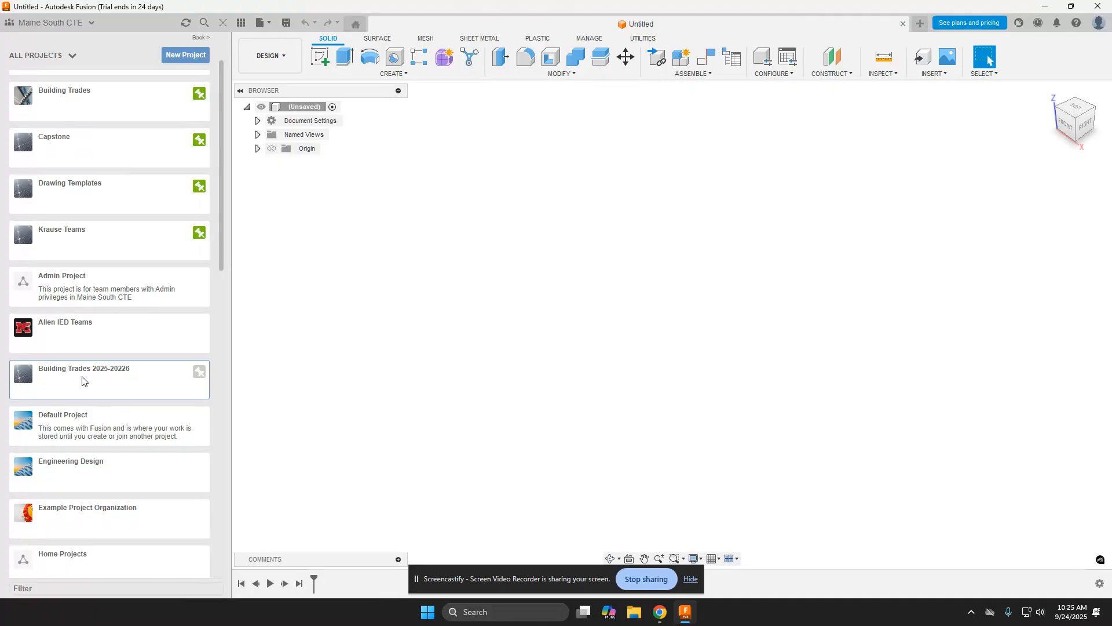
{"action": "left_click", "coordinate": [176, 55]}
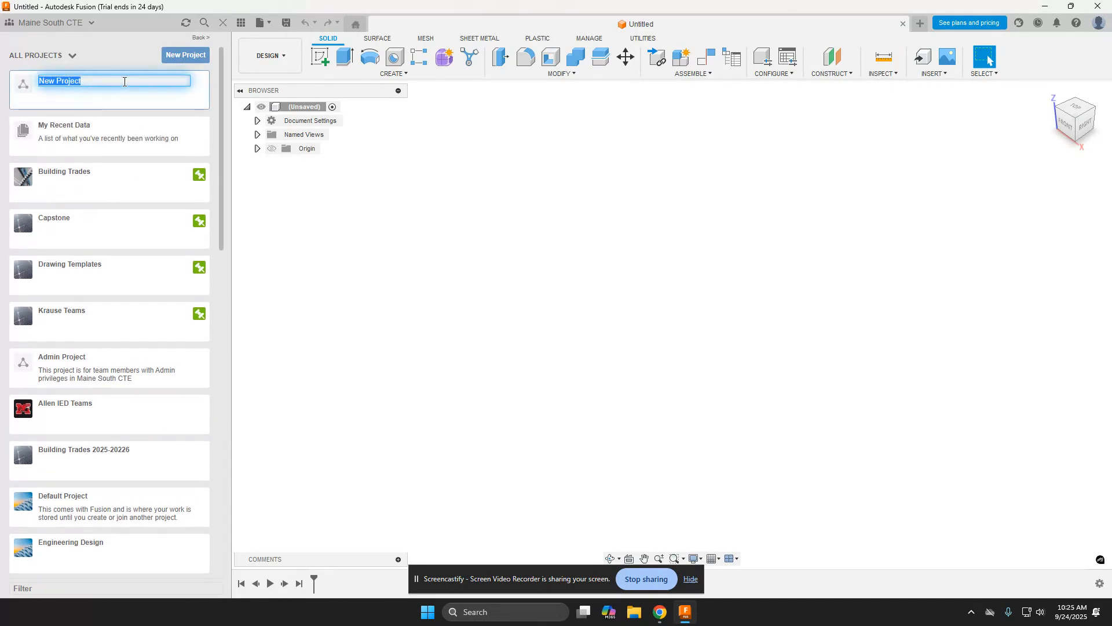
{"action": "key", "text": "Return"}
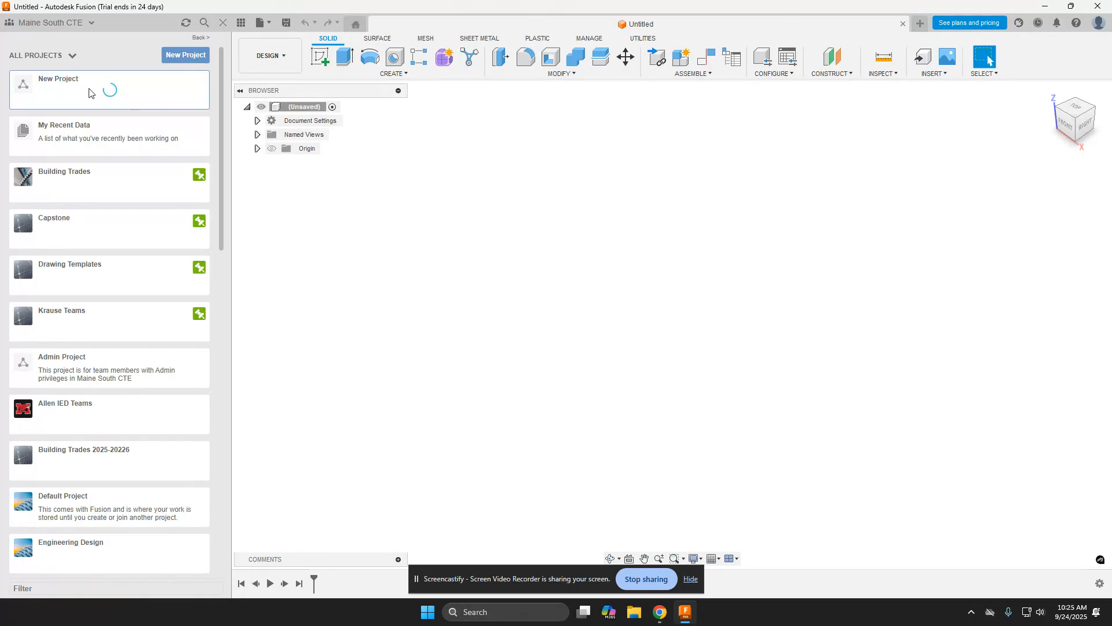
Archive the project named New Project and confirm its deactivation
{"action": "scroll", "coordinate": [90, 93], "scroll_direction": "down", "scroll_amount": 15}
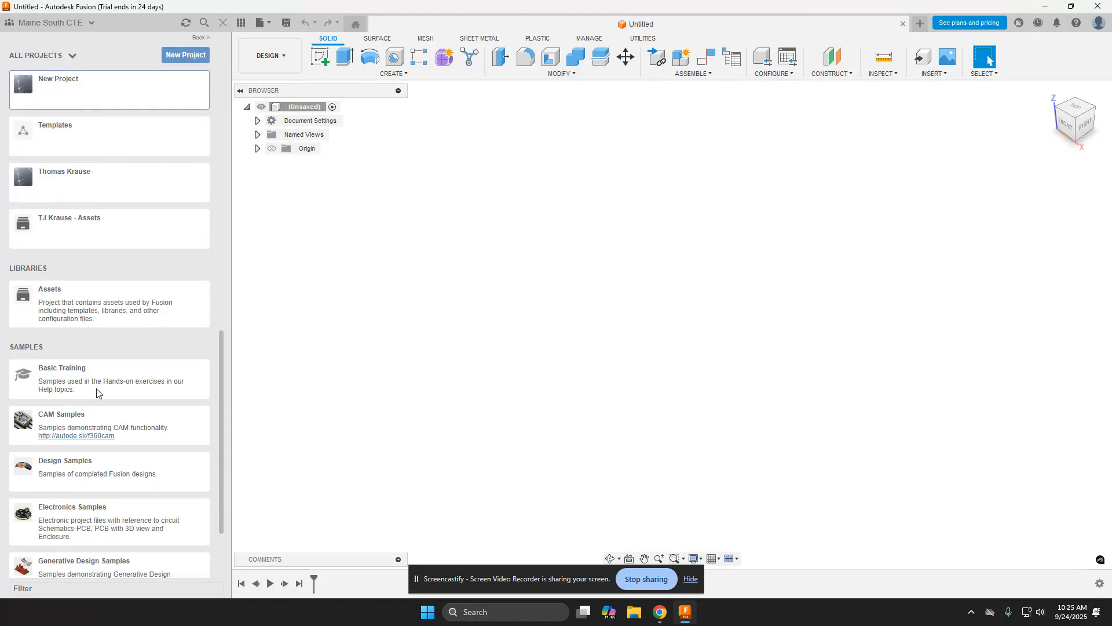
{"action": "scroll", "coordinate": [84, 206], "scroll_direction": "up", "scroll_amount": 1}
{"action": "right_click", "coordinate": [90, 161]}
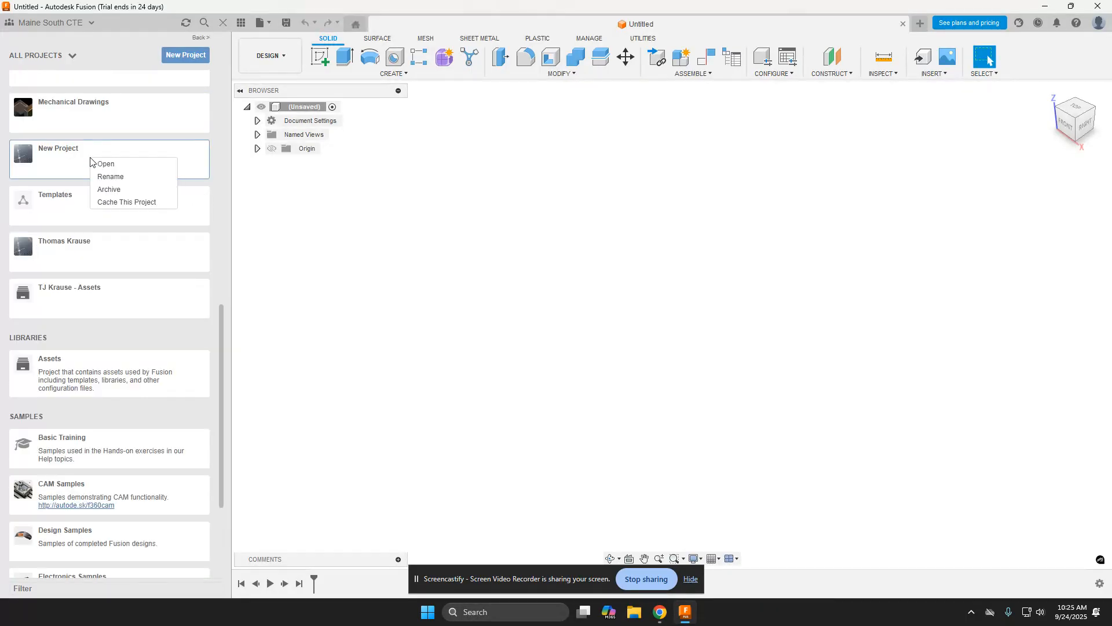
{"action": "left_click", "coordinate": [109, 189]}
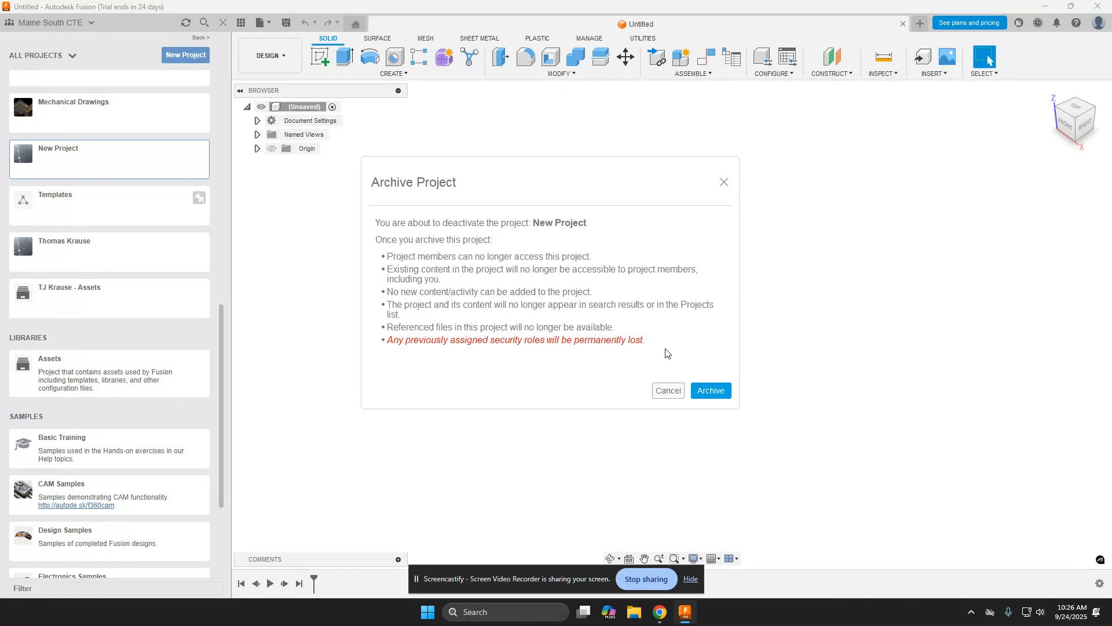
{"action": "left_click", "coordinate": [710, 390]}
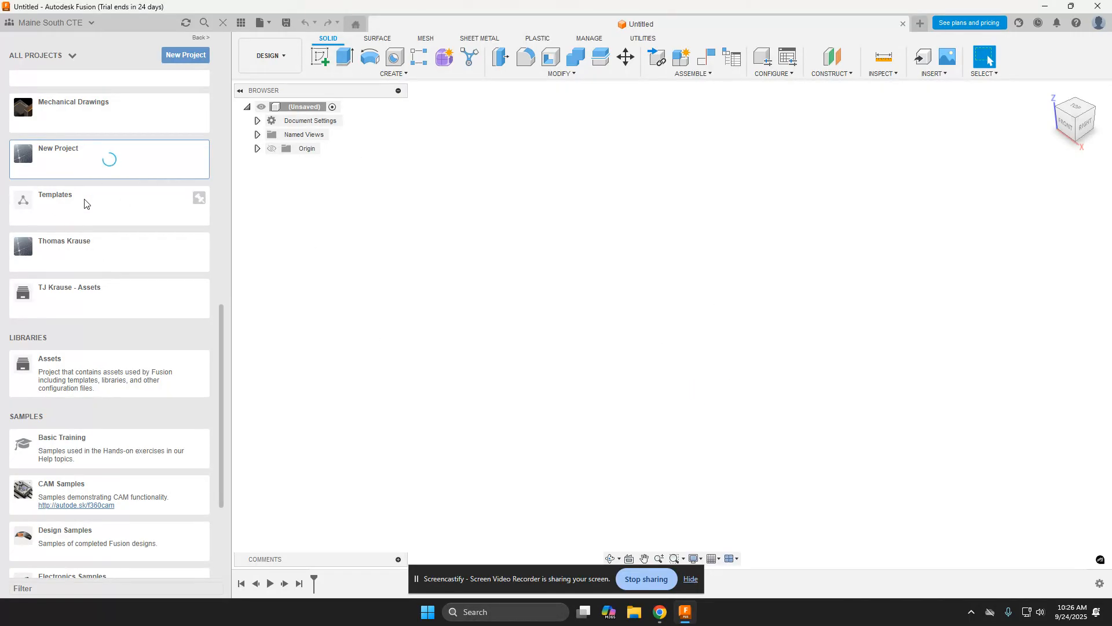
Open the Building Trades 2025-20226 project from the project list
{"action": "scroll", "coordinate": [86, 203], "scroll_direction": "up", "scroll_amount": 2}
{"action": "scroll", "coordinate": [85, 204], "scroll_direction": "up", "scroll_amount": 4}
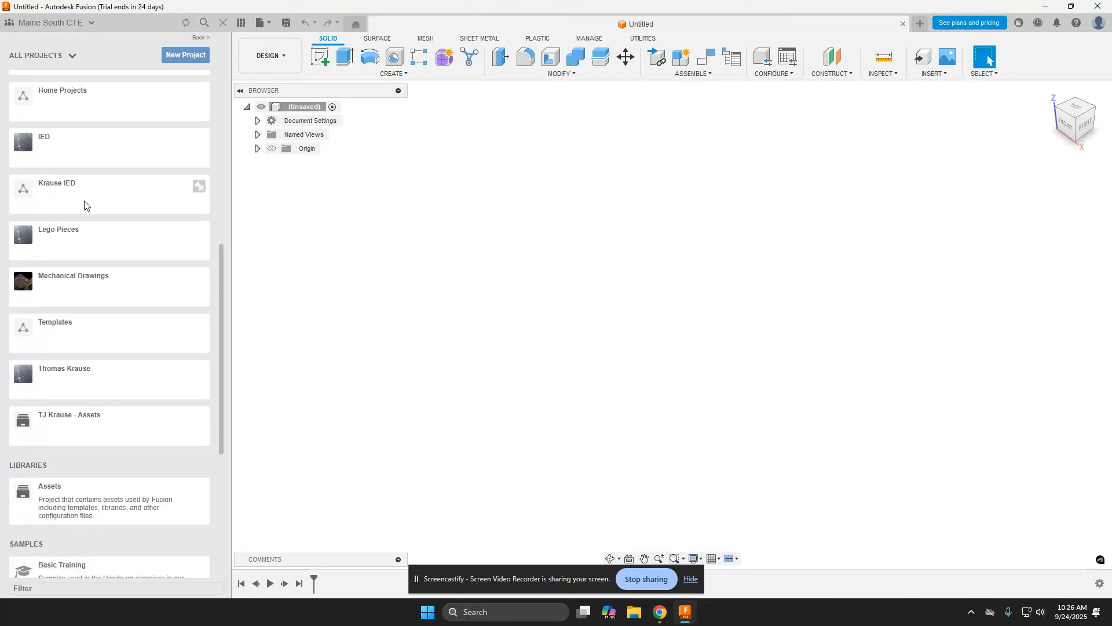
{"action": "scroll", "coordinate": [85, 203], "scroll_direction": "up", "scroll_amount": 3}
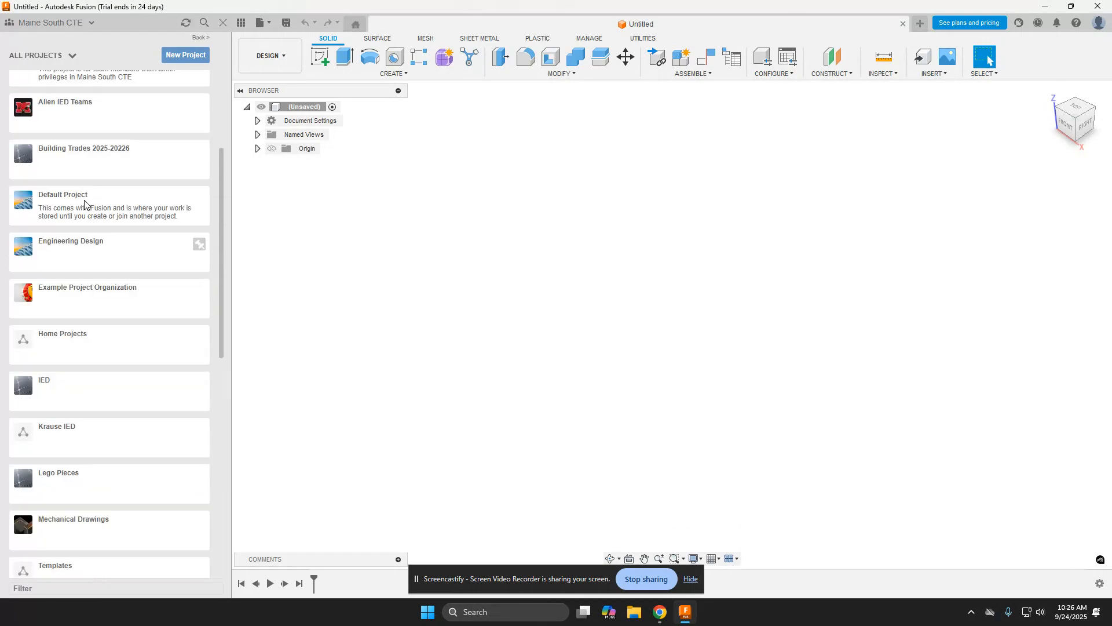
{"action": "left_click", "coordinate": [88, 161]}
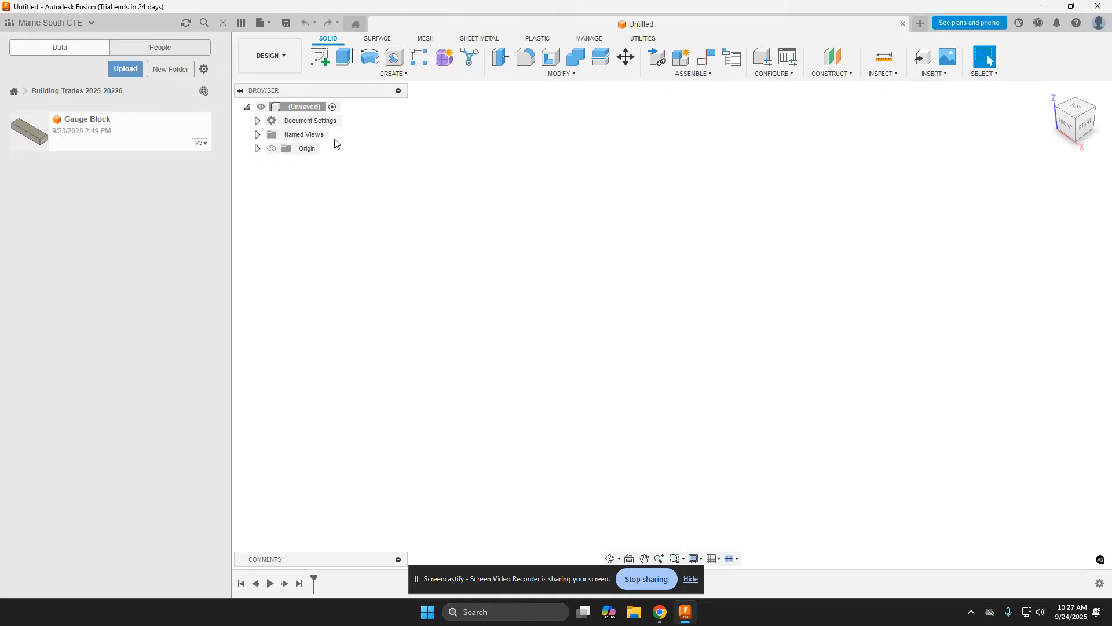
Review the untitled design's unit system options in its document settings without changing them
{"action": "left_click", "coordinate": [257, 121]}
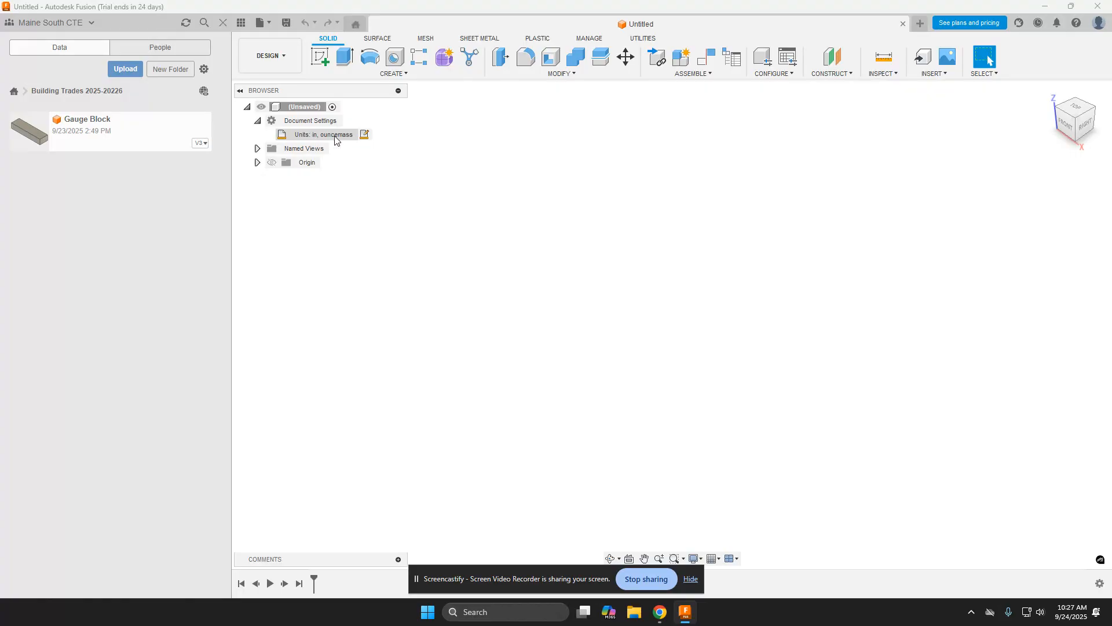
{"action": "left_click", "coordinate": [363, 135]}
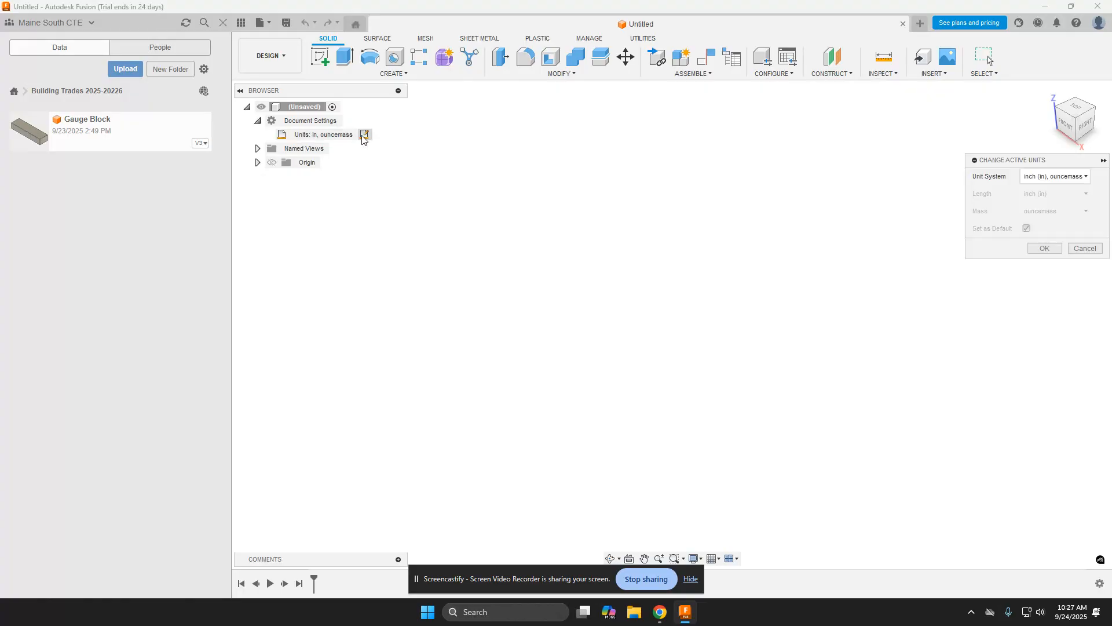
{"action": "left_click_drag", "start_coordinate": [897, 159], "coordinate": [466, 119]}
{"action": "left_click", "coordinate": [549, 137]}
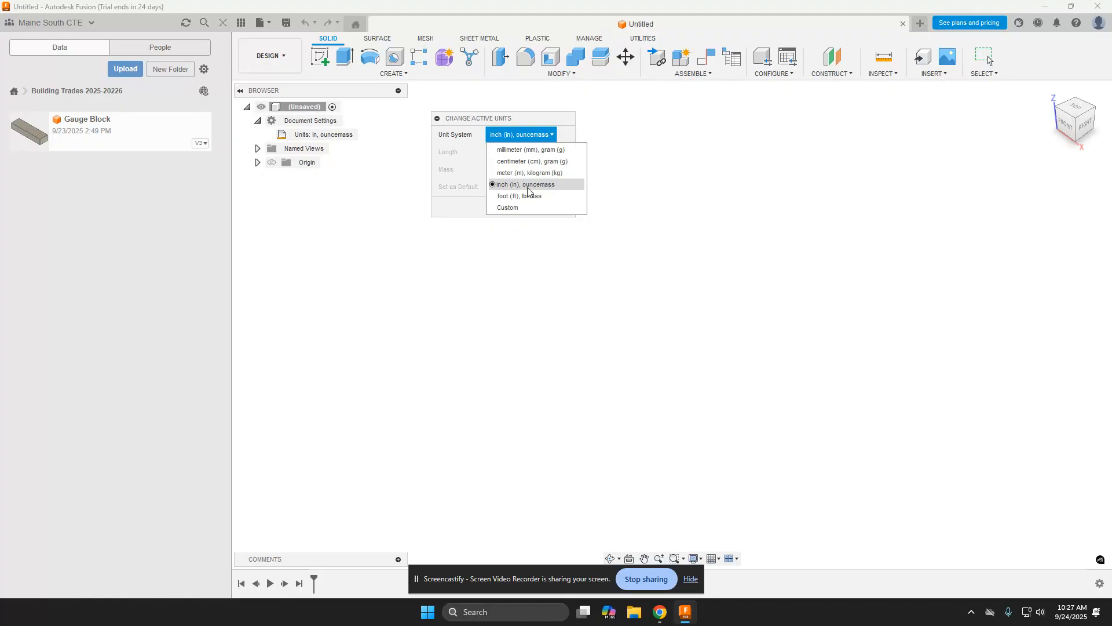
{"action": "left_click", "coordinate": [455, 212]}
{"action": "left_click", "coordinate": [543, 207]}
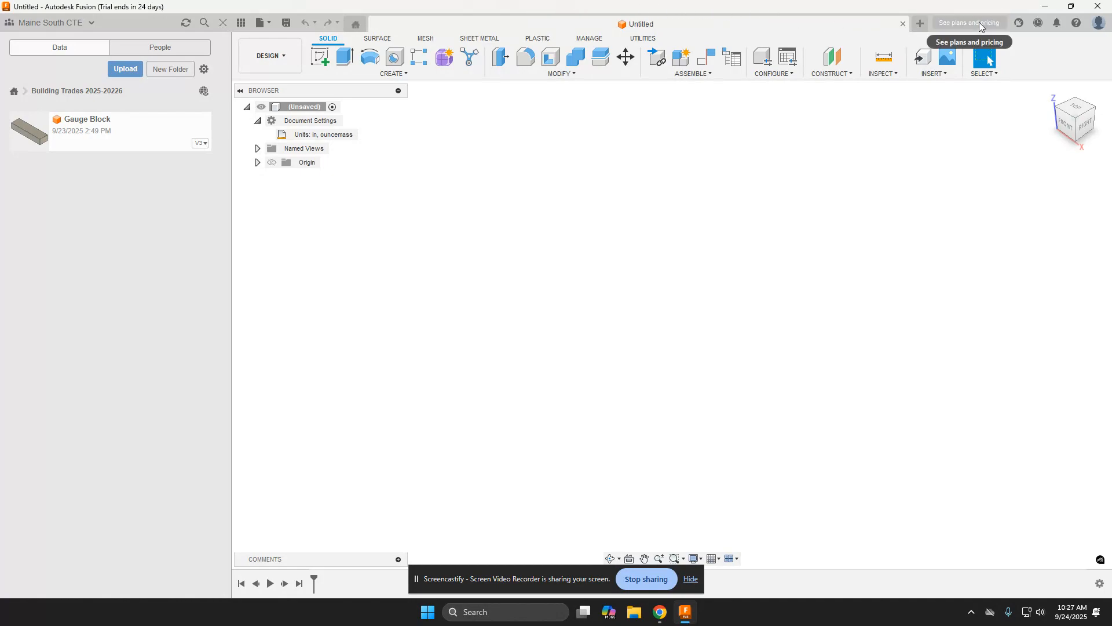
Set the default units for new designs to in within the application preferences
{"action": "left_click", "coordinate": [1100, 24]}
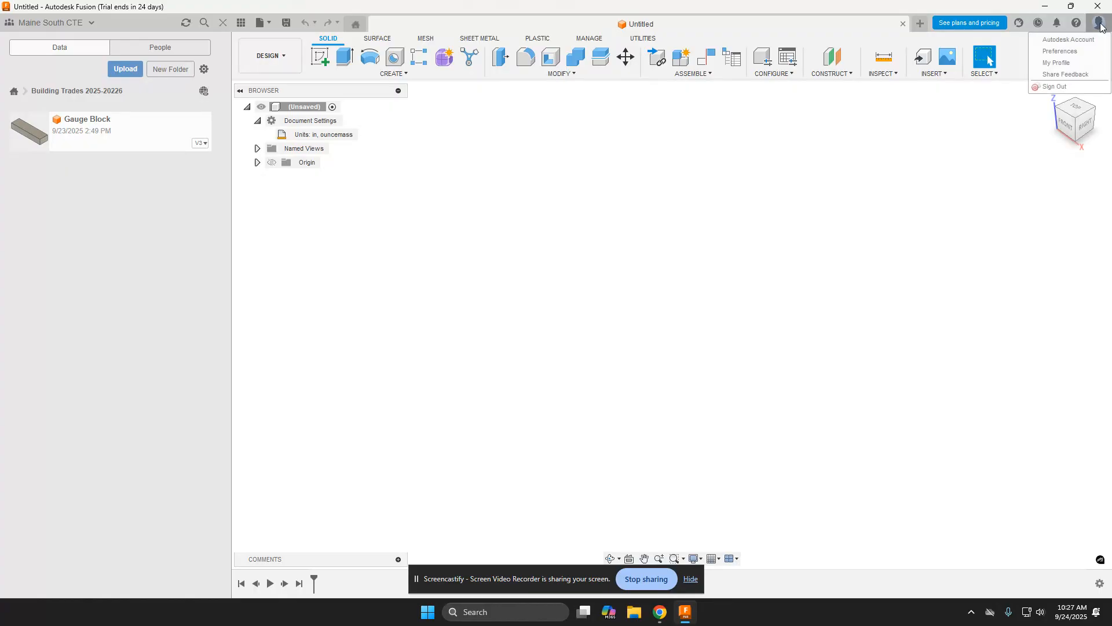
{"action": "left_click", "coordinate": [1060, 51]}
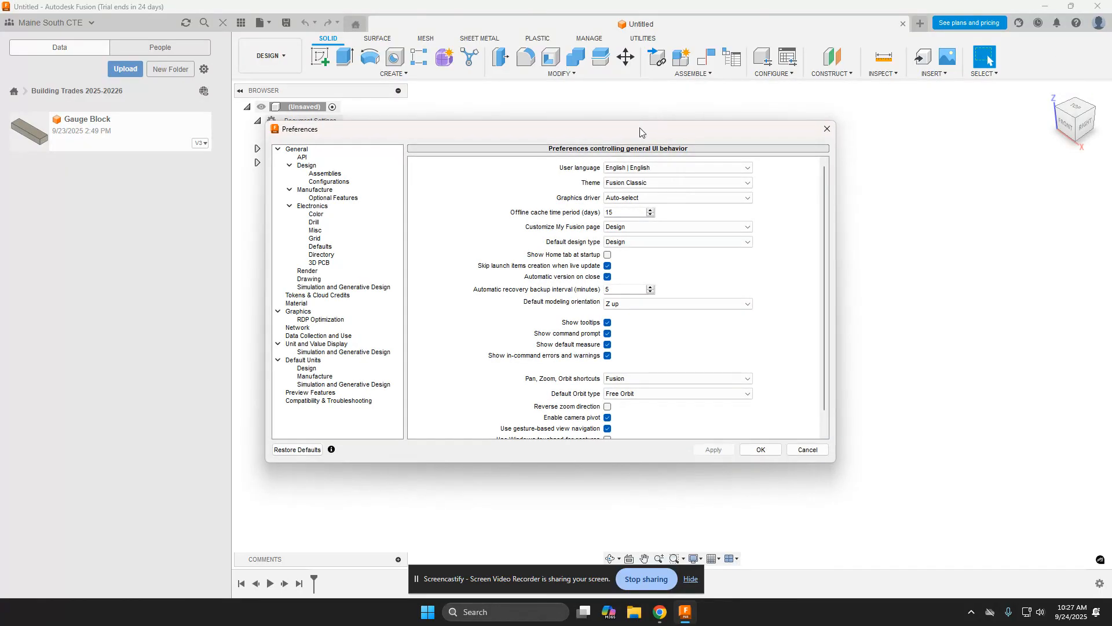
{"action": "left_click_drag", "start_coordinate": [636, 129], "coordinate": [645, 102]}
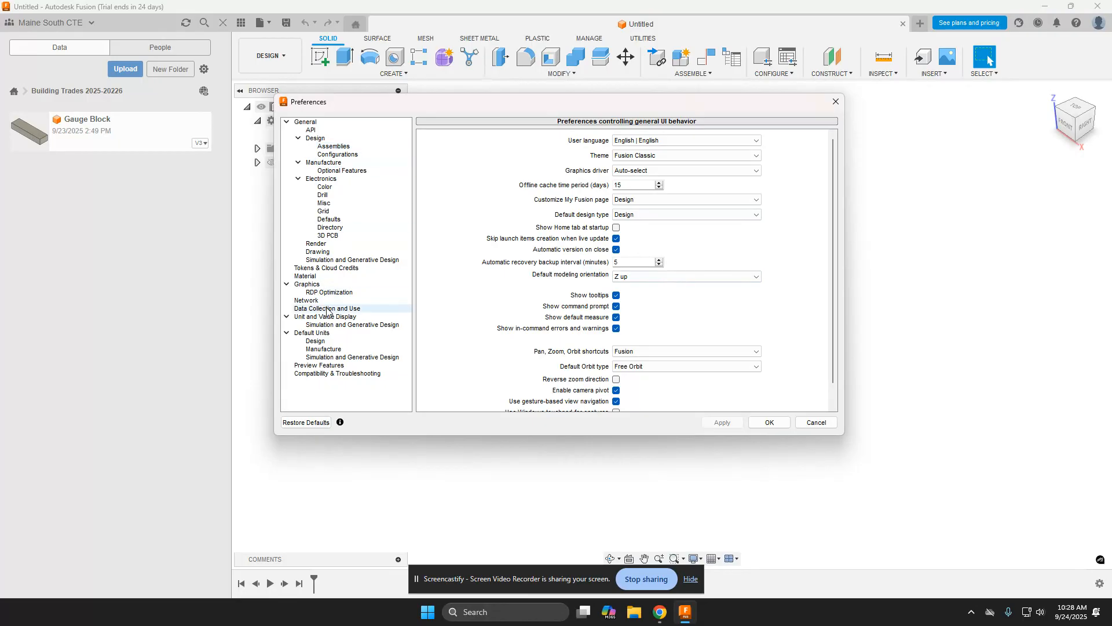
{"action": "left_click", "coordinate": [318, 345]}
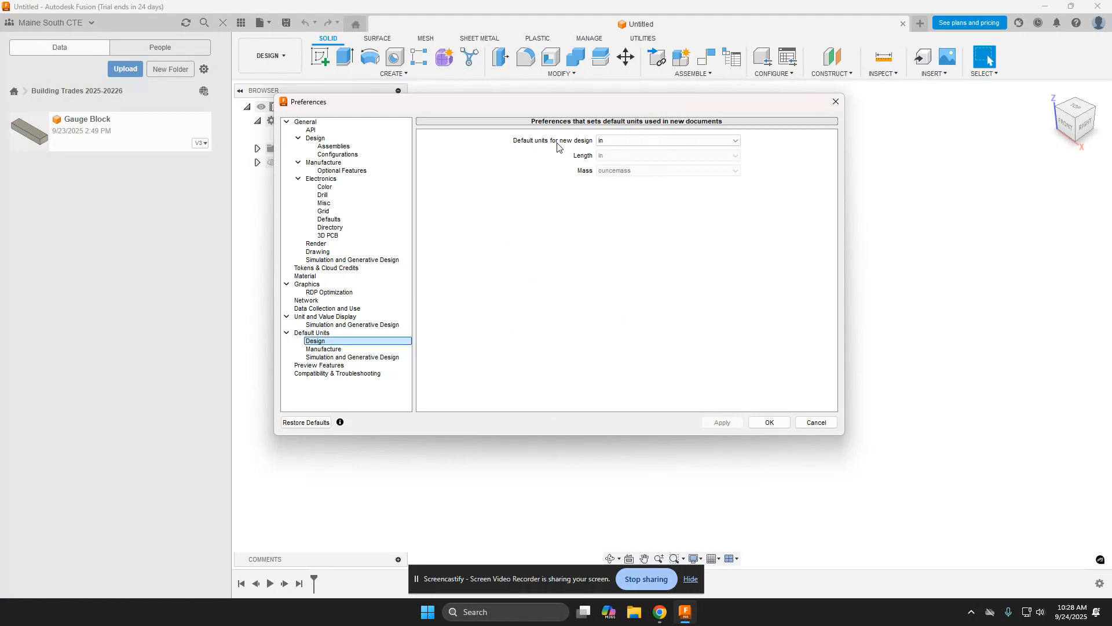
{"action": "left_click", "coordinate": [736, 142]}
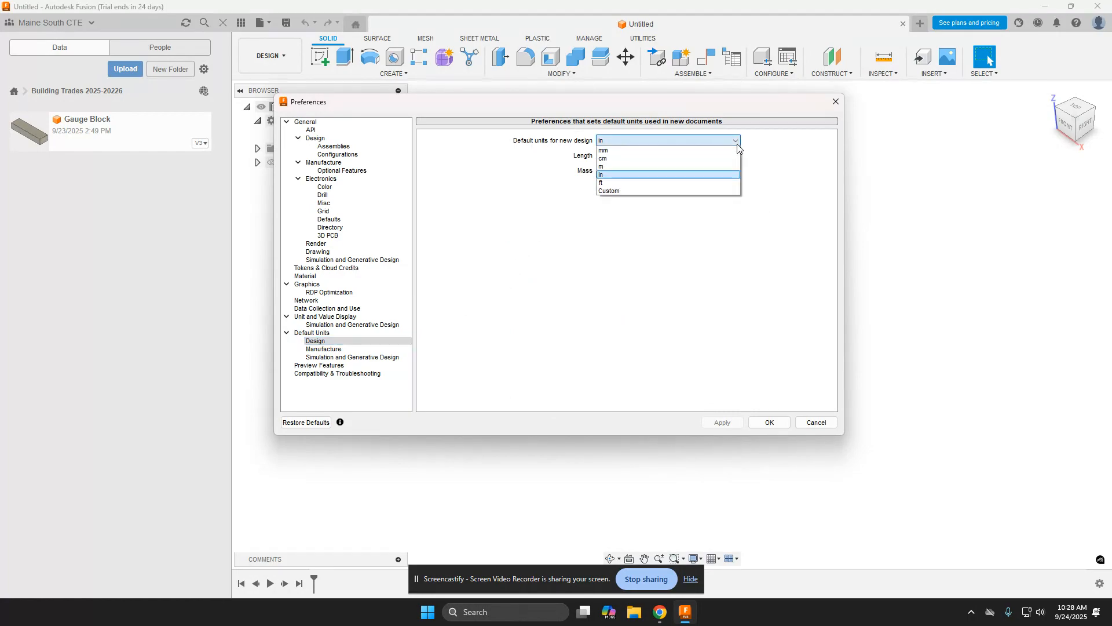
{"action": "left_click", "coordinate": [651, 176]}
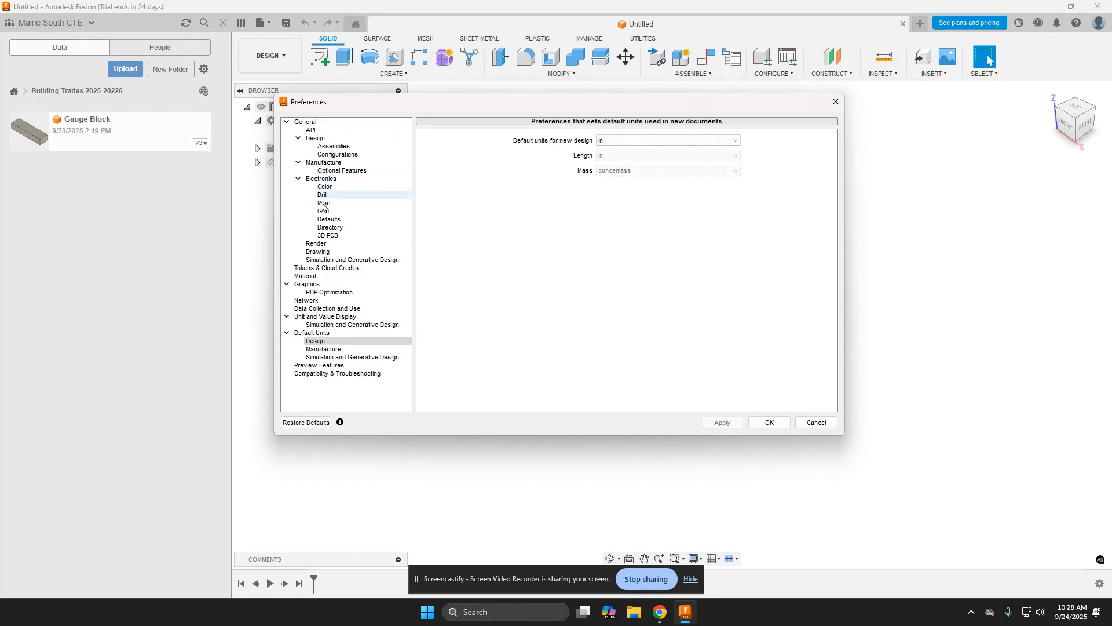
Set the default modeling orientation to Z up, recheck the default design units, and accept the preferences
{"action": "left_click", "coordinate": [305, 122]}
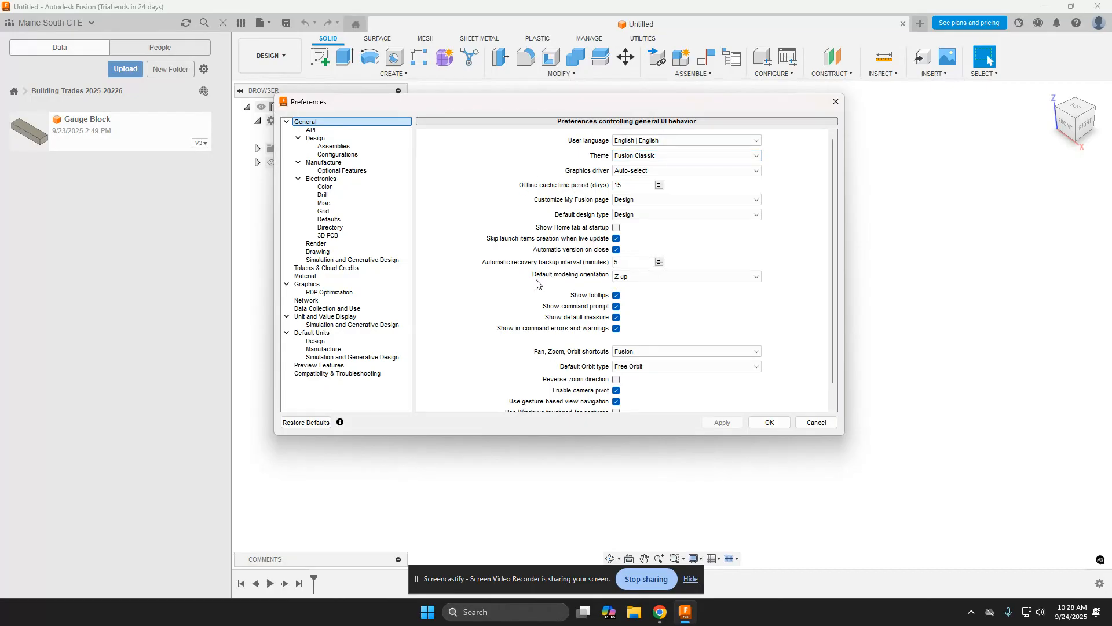
{"action": "left_click", "coordinate": [759, 281]}
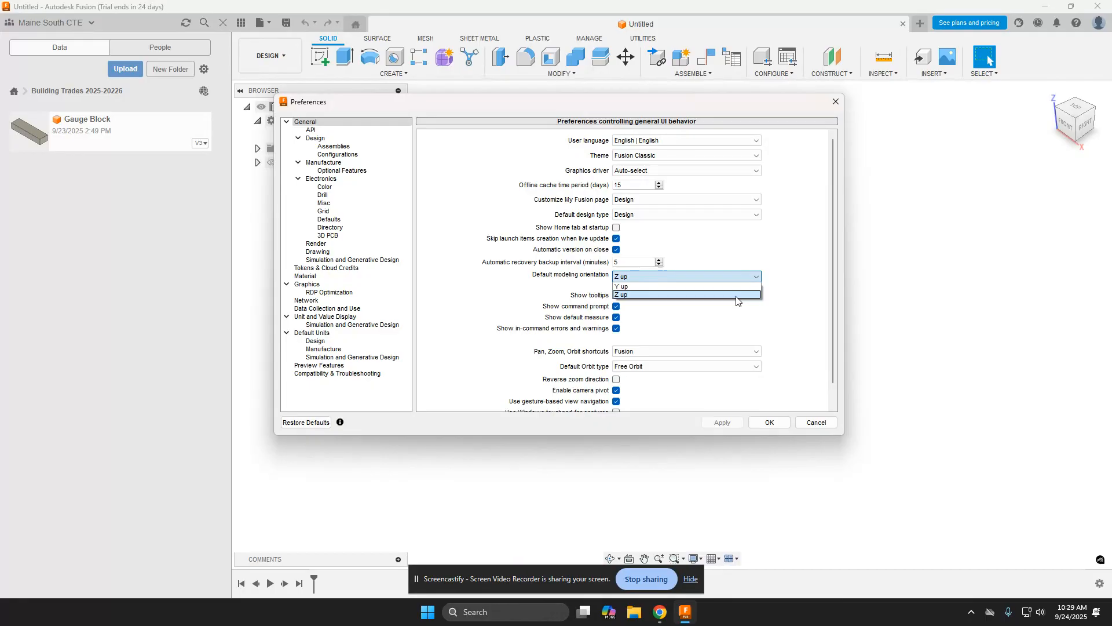
{"action": "left_click", "coordinate": [736, 295]}
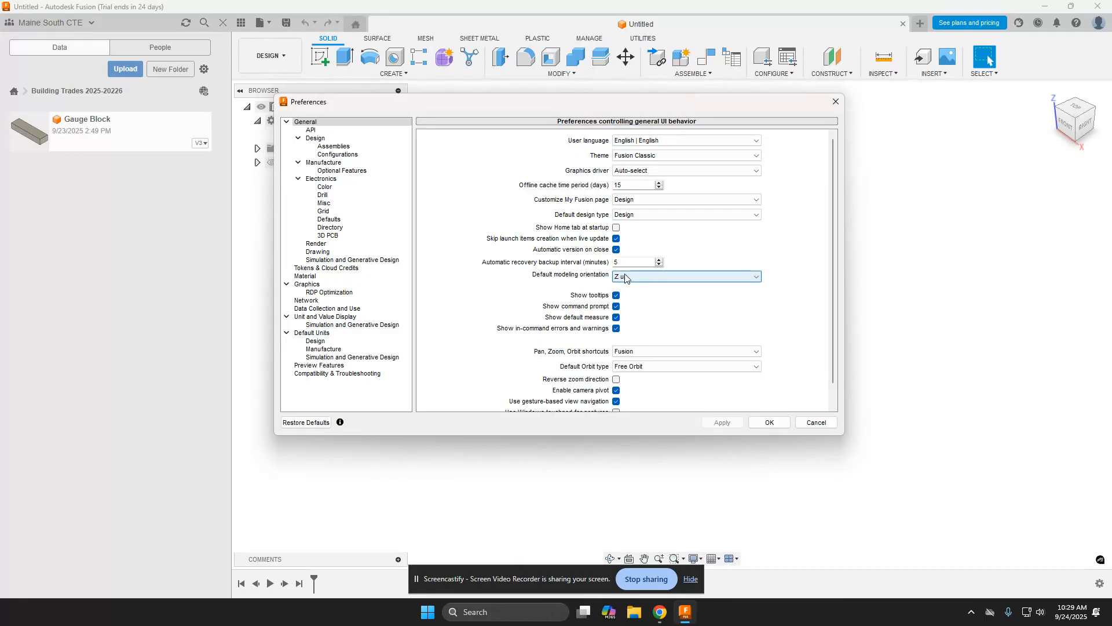
{"action": "left_click", "coordinate": [313, 340]}
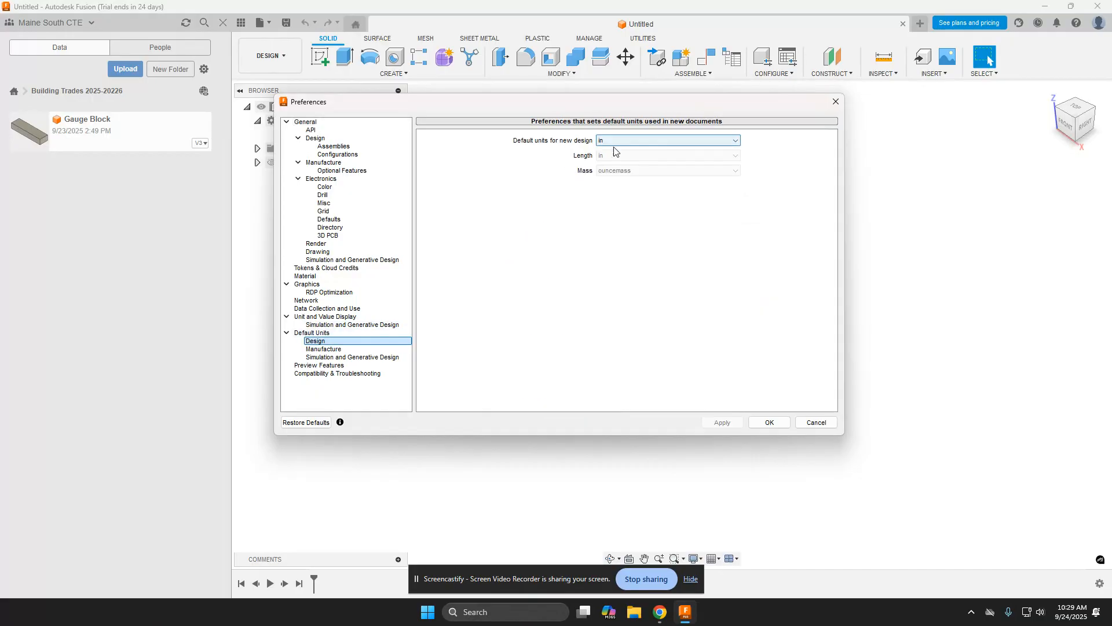
{"action": "left_click", "coordinate": [768, 422]}
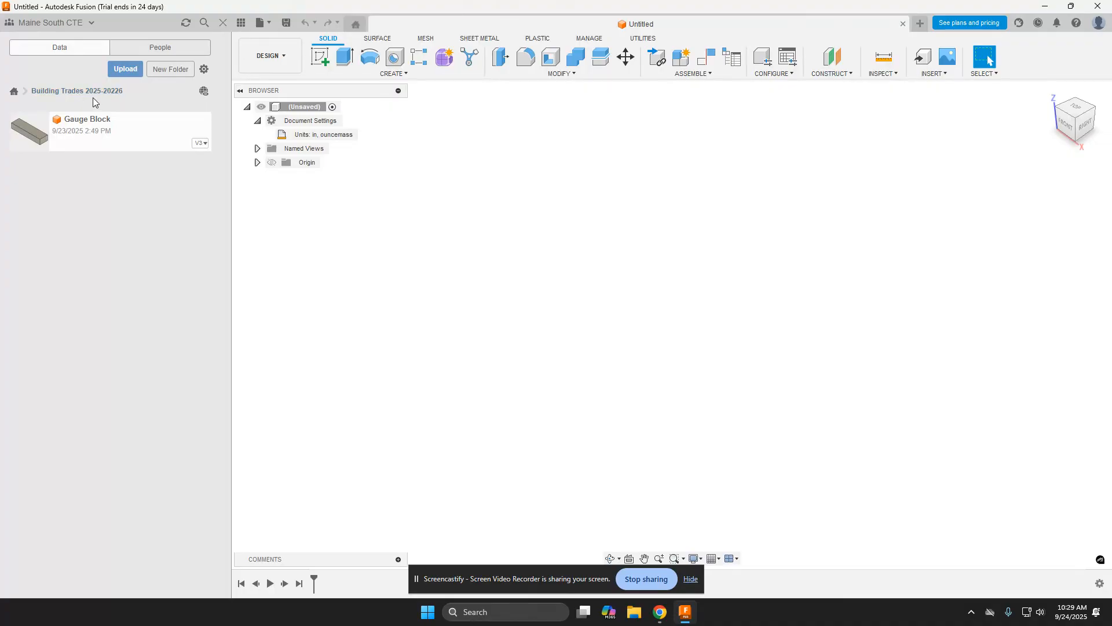
Close the untitled design to get a fresh one and check the fresh design's document units
{"action": "left_click", "coordinate": [903, 25]}
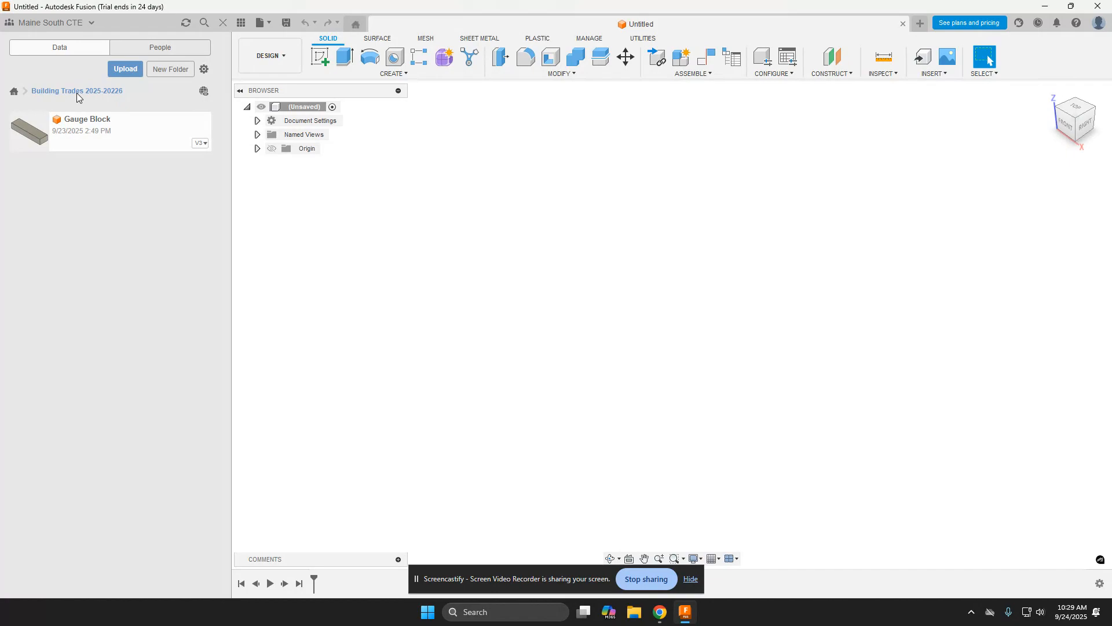
{"action": "left_click", "coordinate": [257, 120]}
{"action": "mouse_move", "coordinate": [301, 136]}
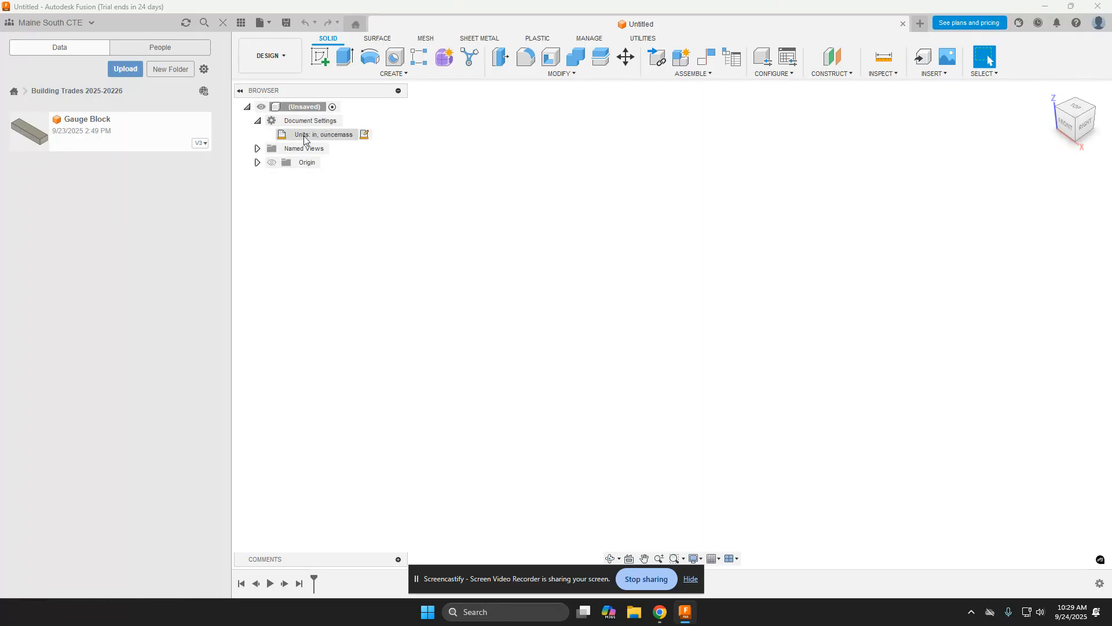
{"action": "left_click", "coordinate": [258, 121]}
{"action": "left_click", "coordinate": [1100, 24]}
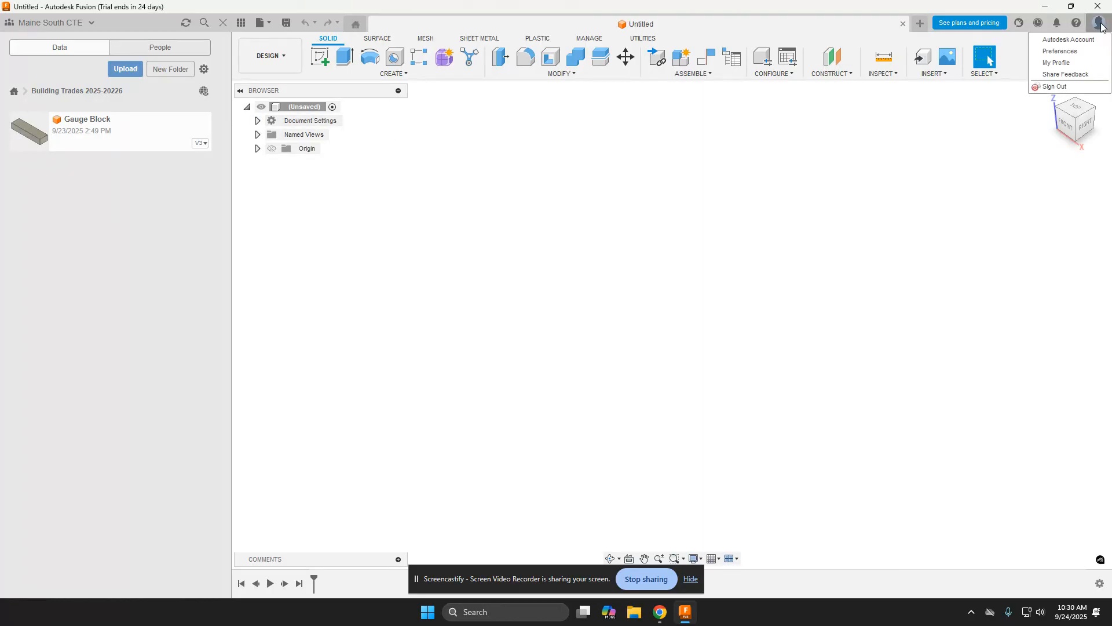
{"action": "left_click", "coordinate": [1101, 24]}
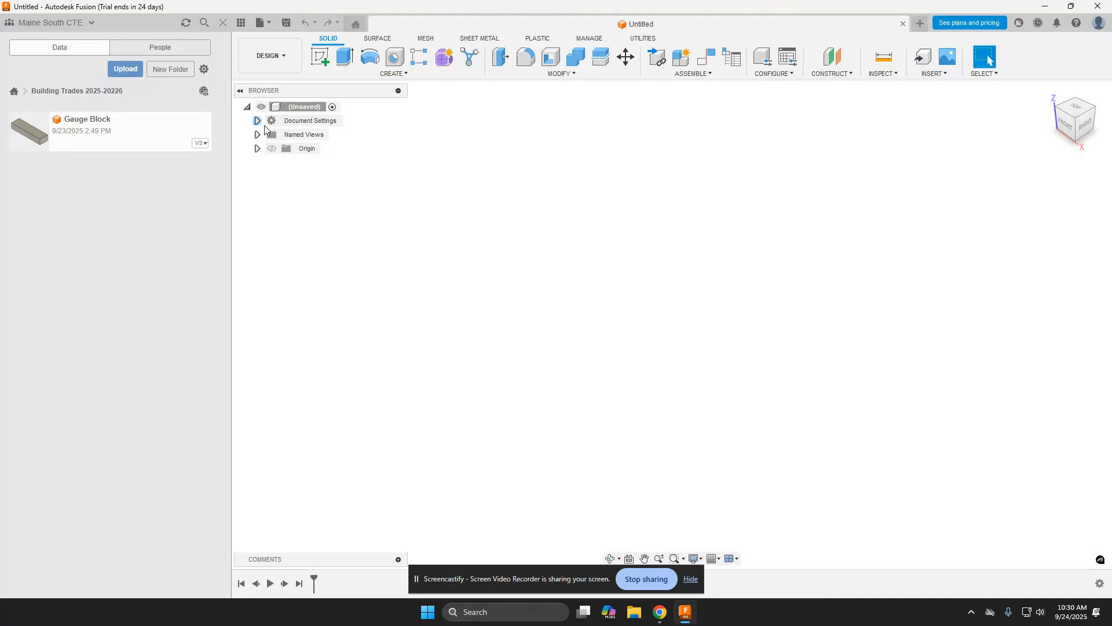
Start saving the untitled design and name it Gauge Block - Demo
{"action": "left_click", "coordinate": [270, 25]}
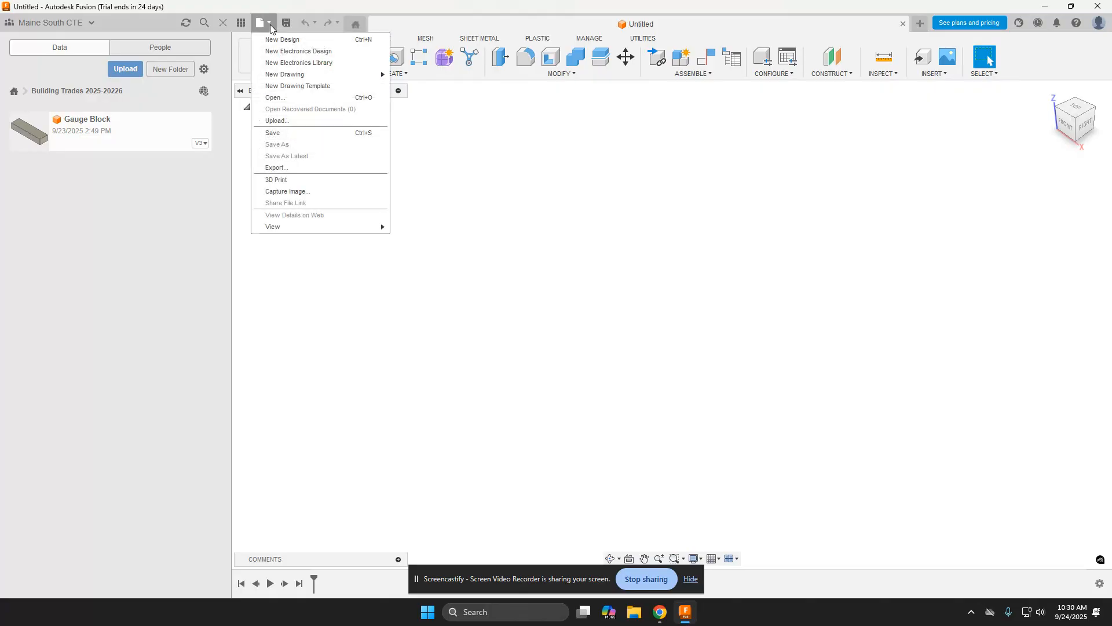
{"action": "left_click", "coordinate": [289, 134]}
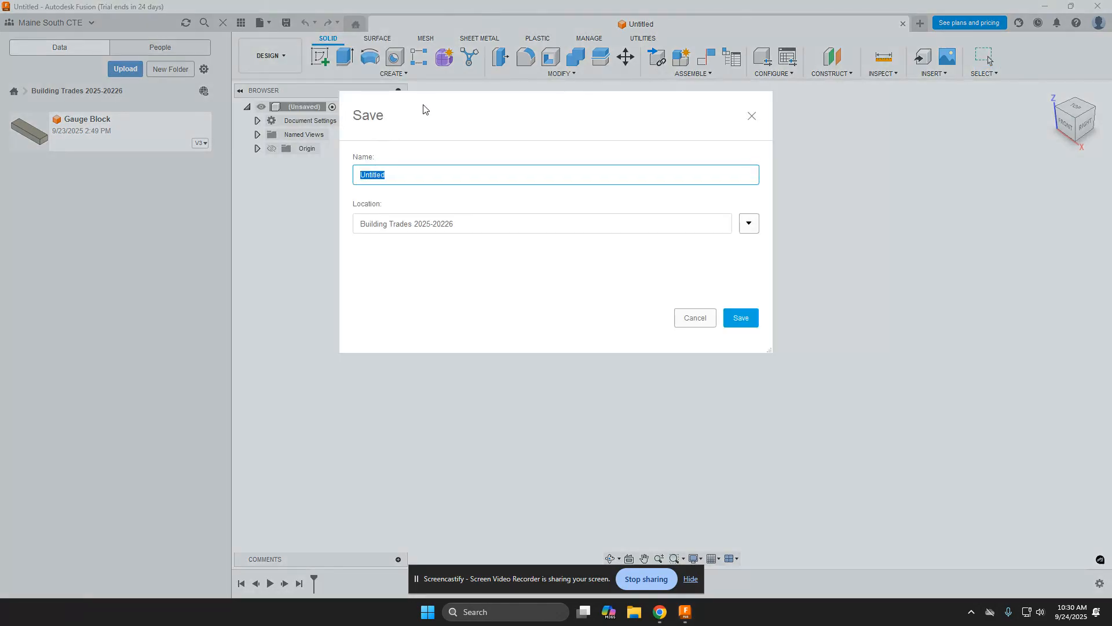
{"action": "left_click_drag", "start_coordinate": [516, 109], "coordinate": [559, 108]}
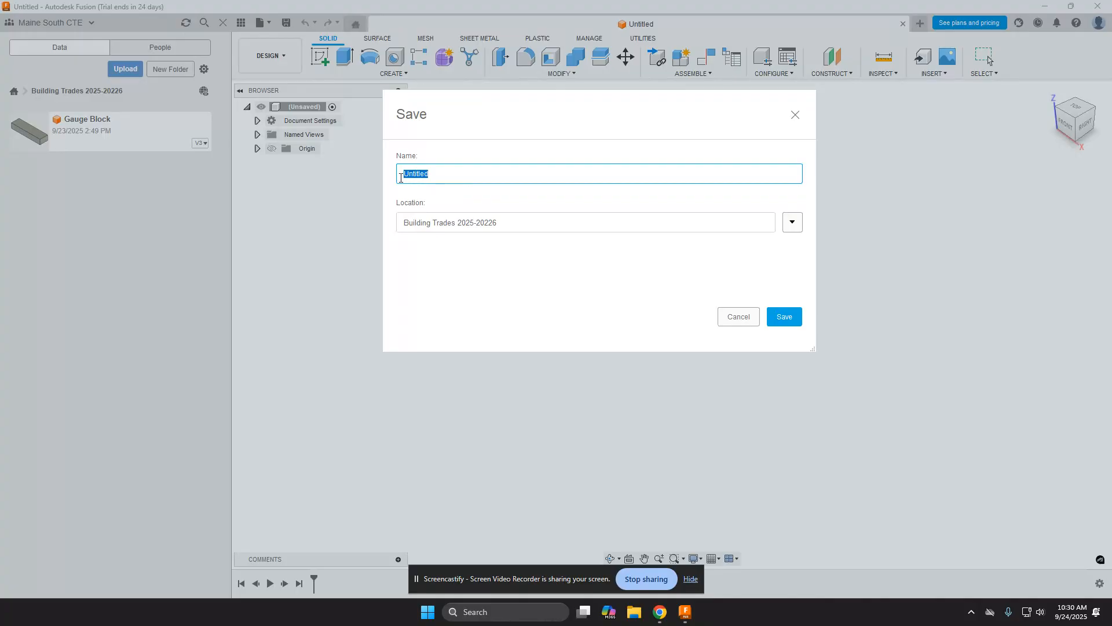
{"action": "type", "text": "Gauge Block - Demo"}
{"action": "triple_click", "coordinate": [479, 174]}
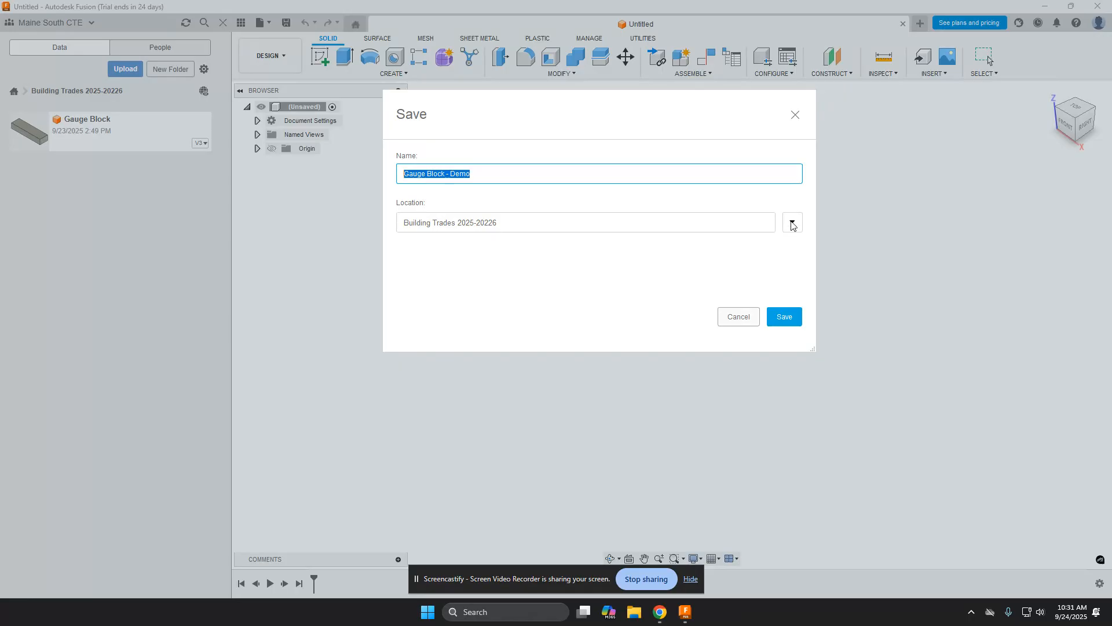
{"action": "left_click", "coordinate": [793, 223]}
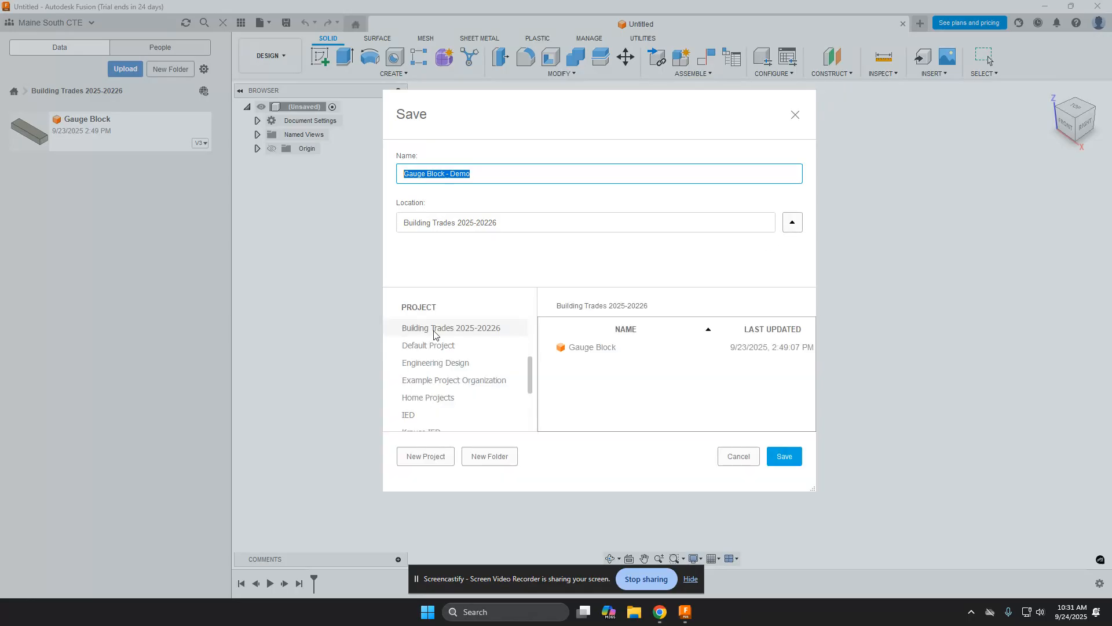
{"action": "scroll", "coordinate": [430, 347], "scroll_direction": "down", "scroll_amount": 1}
{"action": "scroll", "coordinate": [432, 347], "scroll_direction": "down", "scroll_amount": 1}
{"action": "scroll", "coordinate": [440, 374], "scroll_direction": "up", "scroll_amount": 4}
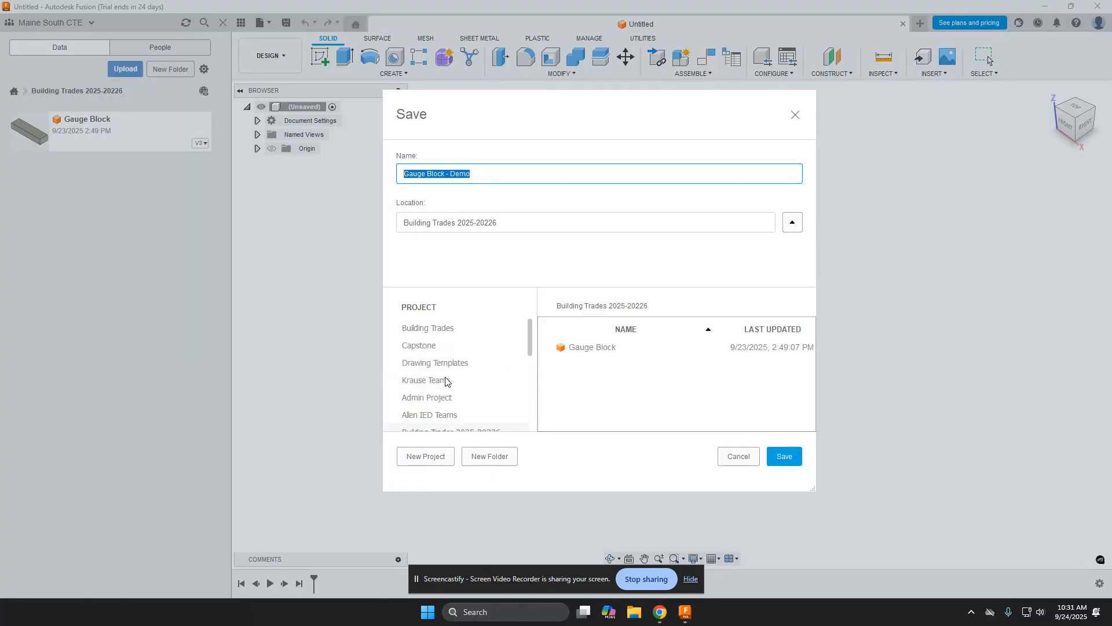
{"action": "left_click", "coordinate": [435, 397]}
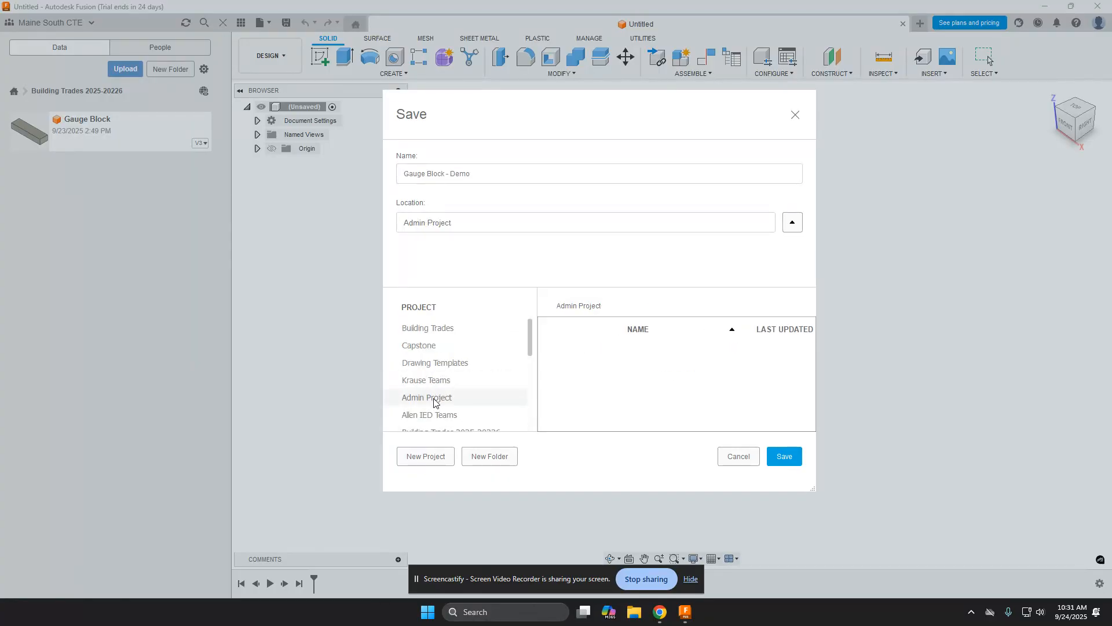
{"action": "left_click", "coordinate": [731, 461]}
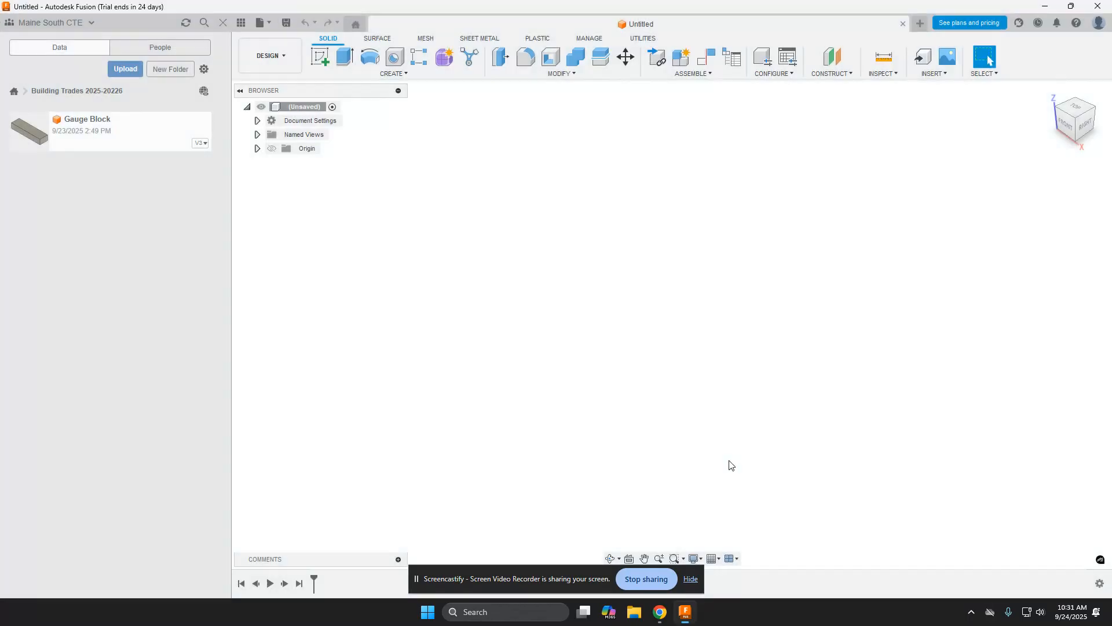
Save the untitled design as Gauge Block - Demo in the Building Trades 2025-20226 project
{"action": "left_click", "coordinate": [268, 22]}
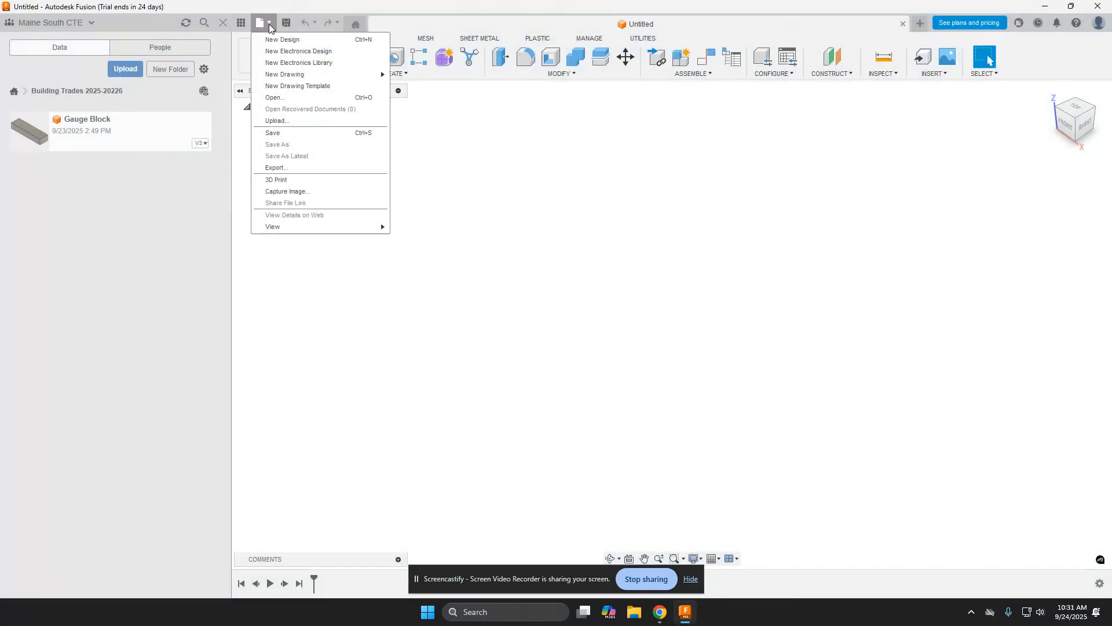
{"action": "left_click", "coordinate": [300, 135]}
{"action": "type", "text": "Gauge Bl"}
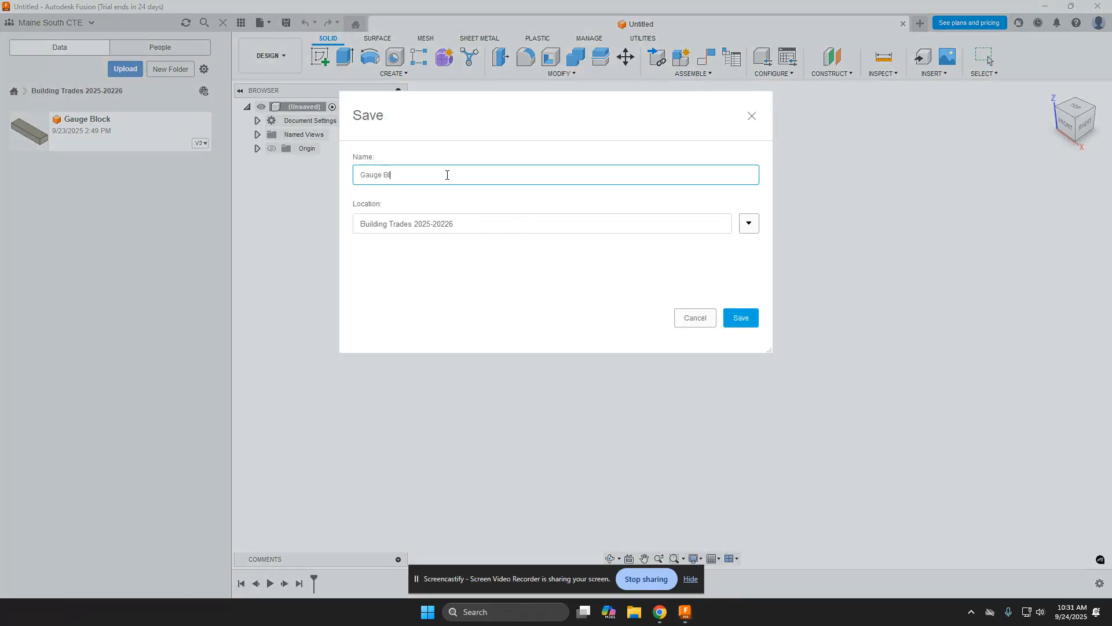
{"action": "type", "text": "ock - Demo"}
{"action": "left_click", "coordinate": [738, 320]}
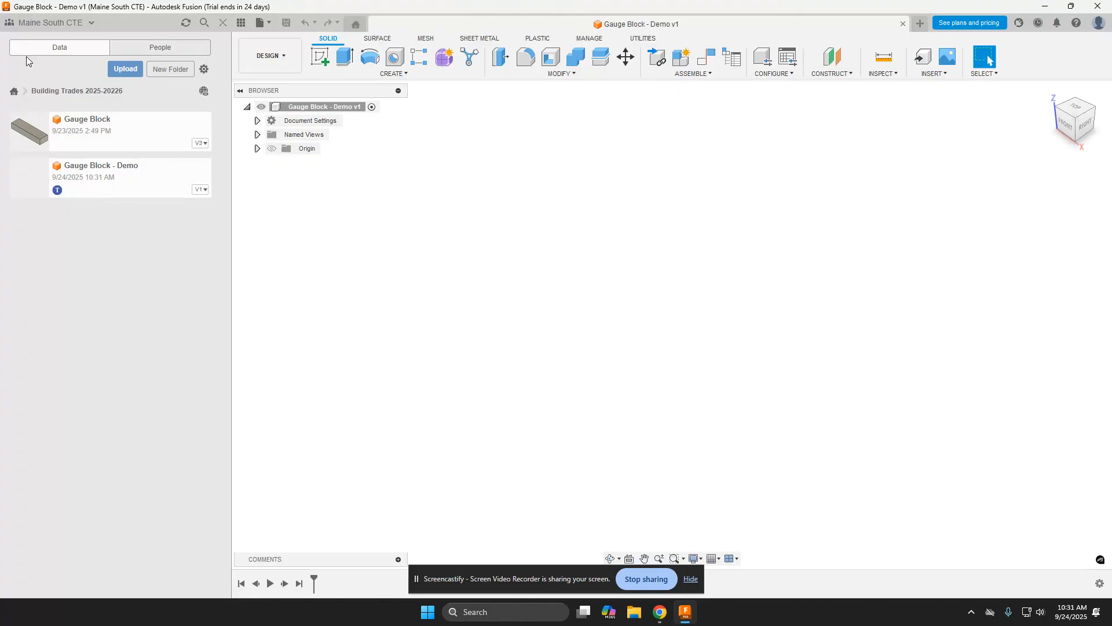
Hide the data panel, show it again, and check the project's files for the Gauge Block - Demo design
{"action": "left_click", "coordinate": [223, 23]}
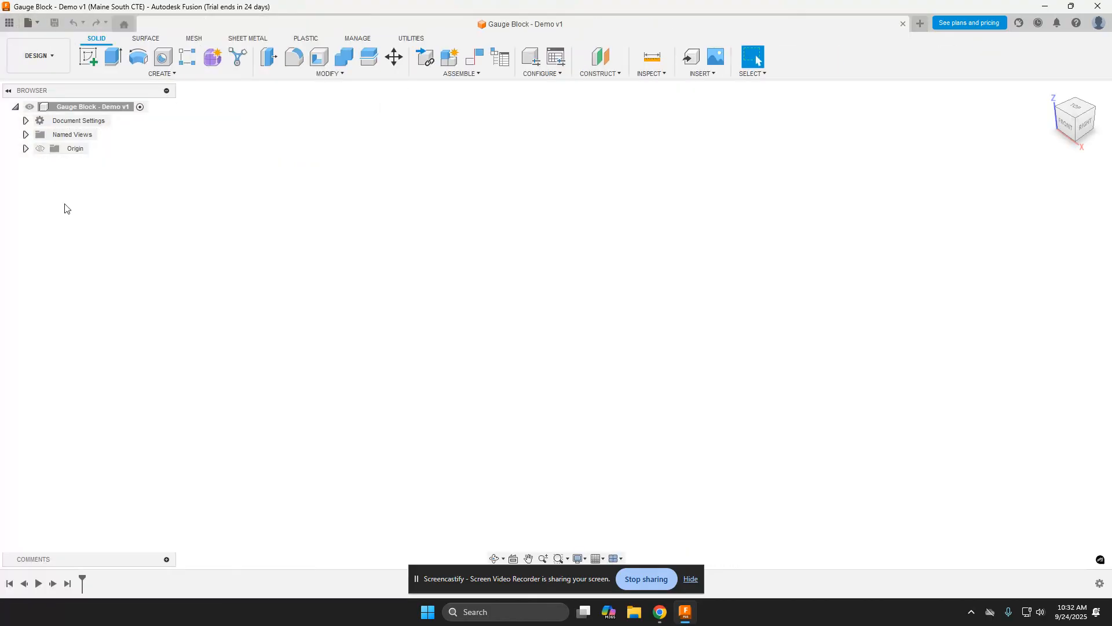
{"action": "left_click", "coordinate": [9, 25]}
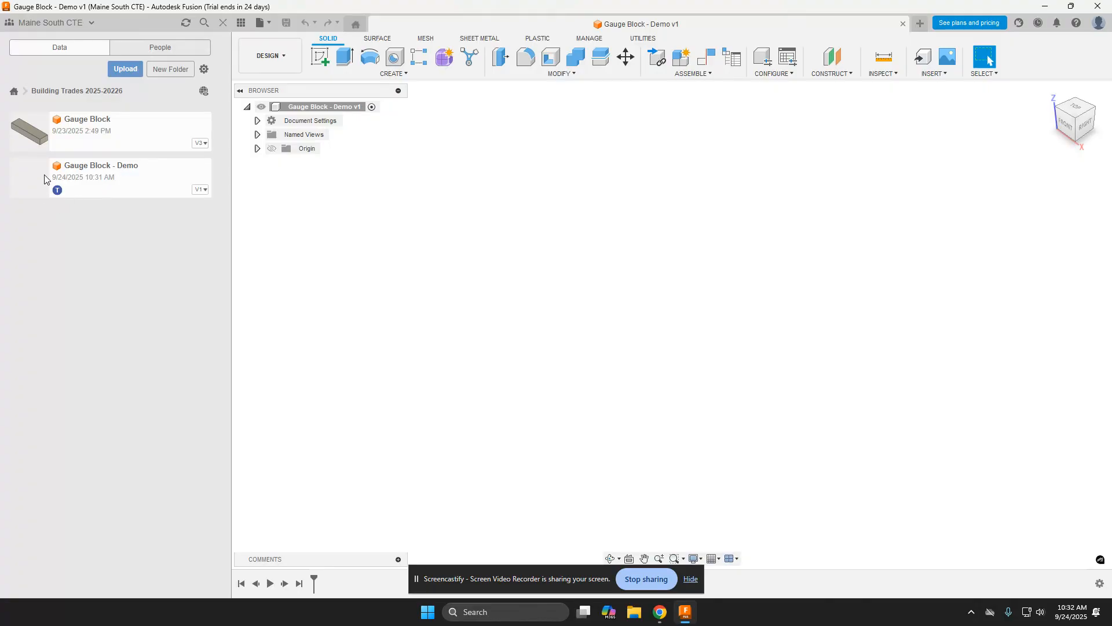
{"action": "mouse_move", "coordinate": [58, 197]}
Check the units in the Gauge Block - Demo design's document settings
{"action": "left_click", "coordinate": [1094, 26]}
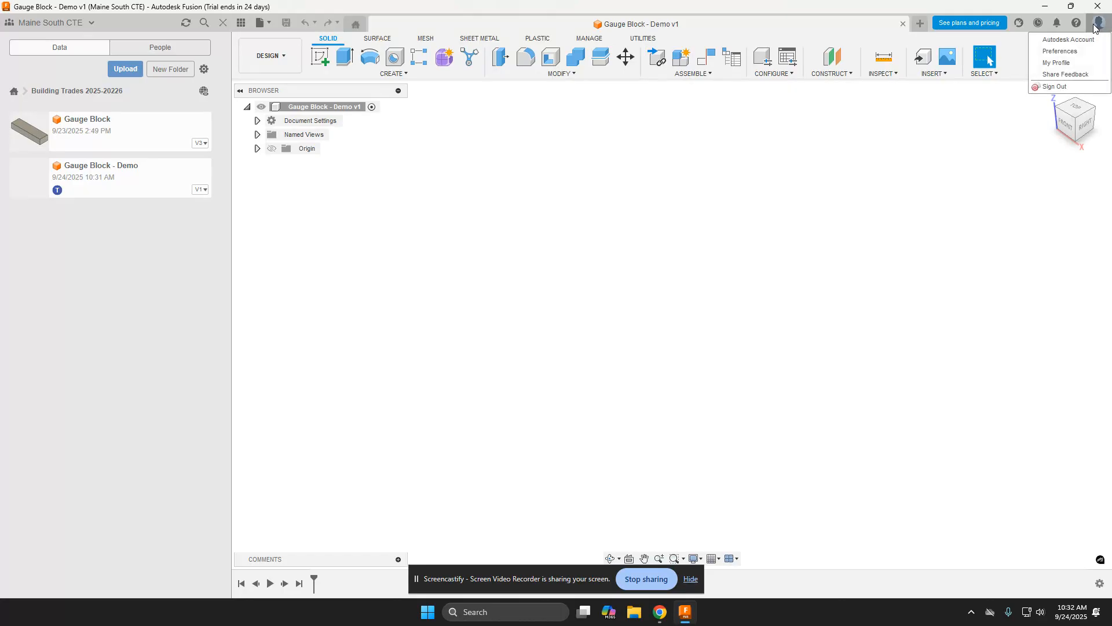
{"action": "left_click", "coordinate": [257, 120]}
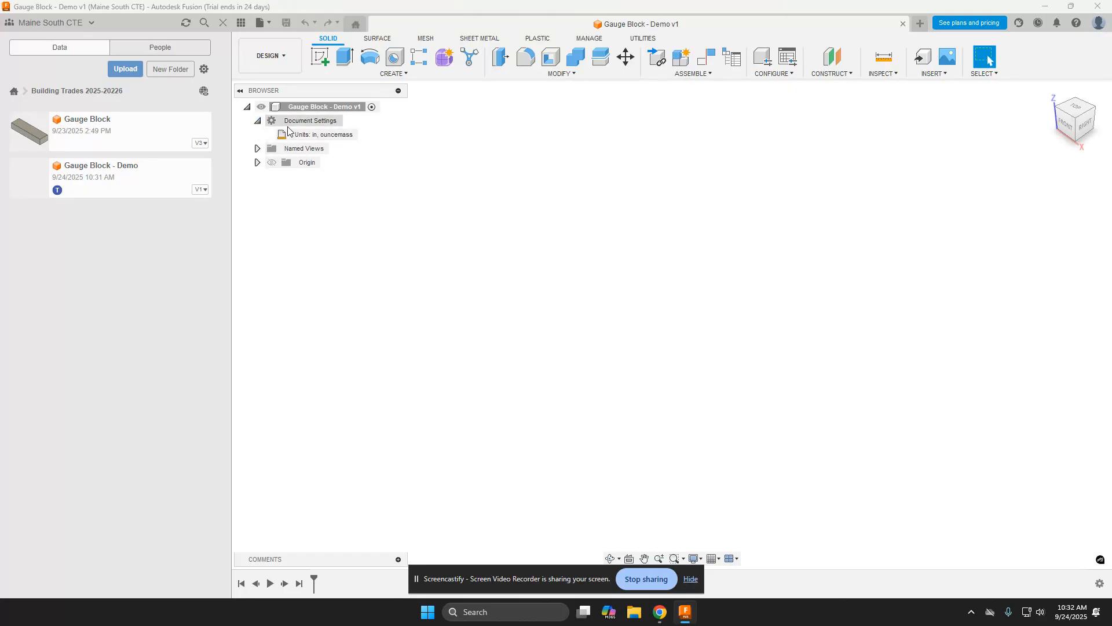
{"action": "left_click", "coordinate": [257, 121]}
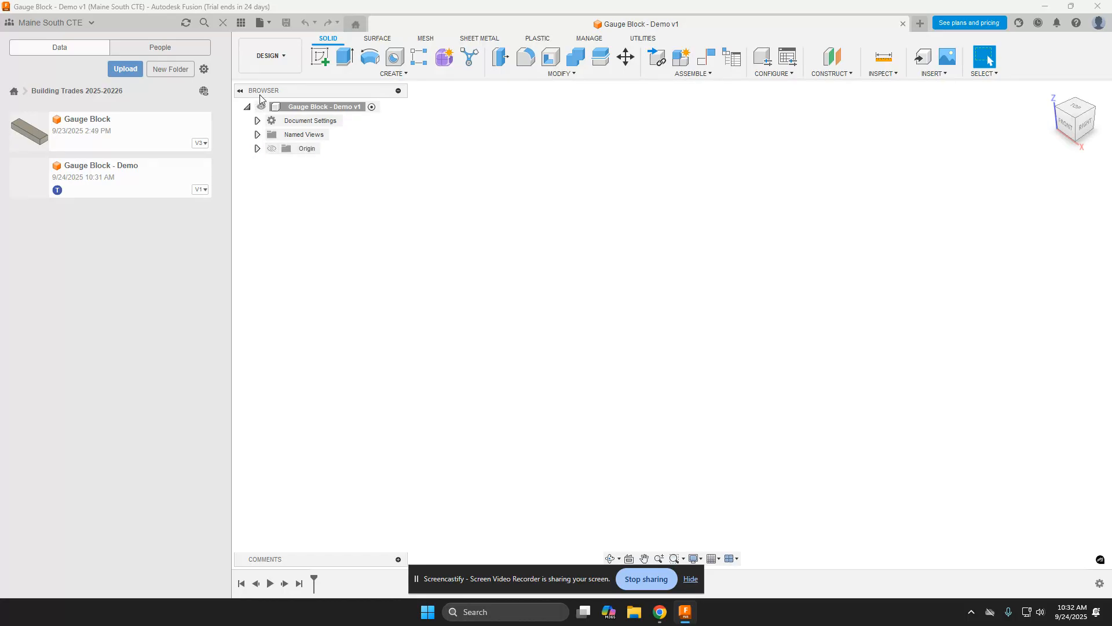
Expand the Origin folder and turn on the visibility of the origin point, axes and planes
{"action": "left_click", "coordinate": [271, 152]}
{"action": "left_click", "coordinate": [274, 157]}
{"action": "left_click", "coordinate": [257, 149]}
{"action": "left_click", "coordinate": [257, 148]}
{"action": "left_click", "coordinate": [257, 149]}
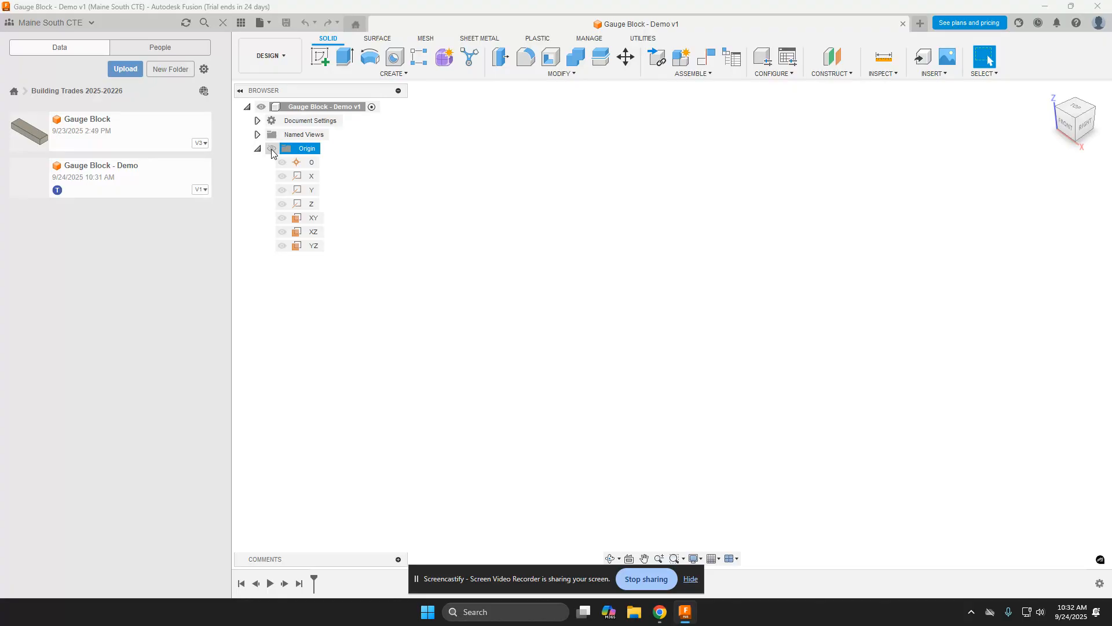
{"action": "left_click", "coordinate": [271, 149]}
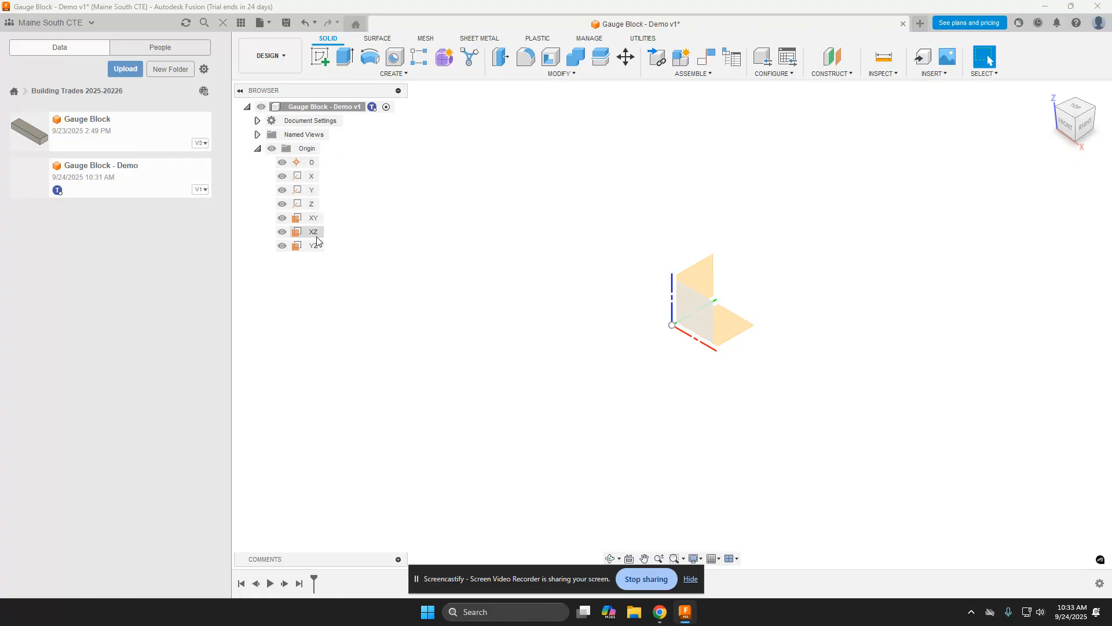
Examine the origin point, the X, Y and Z axes and the XZ plane by highlighting them in the model
{"action": "left_click", "coordinate": [297, 163]}
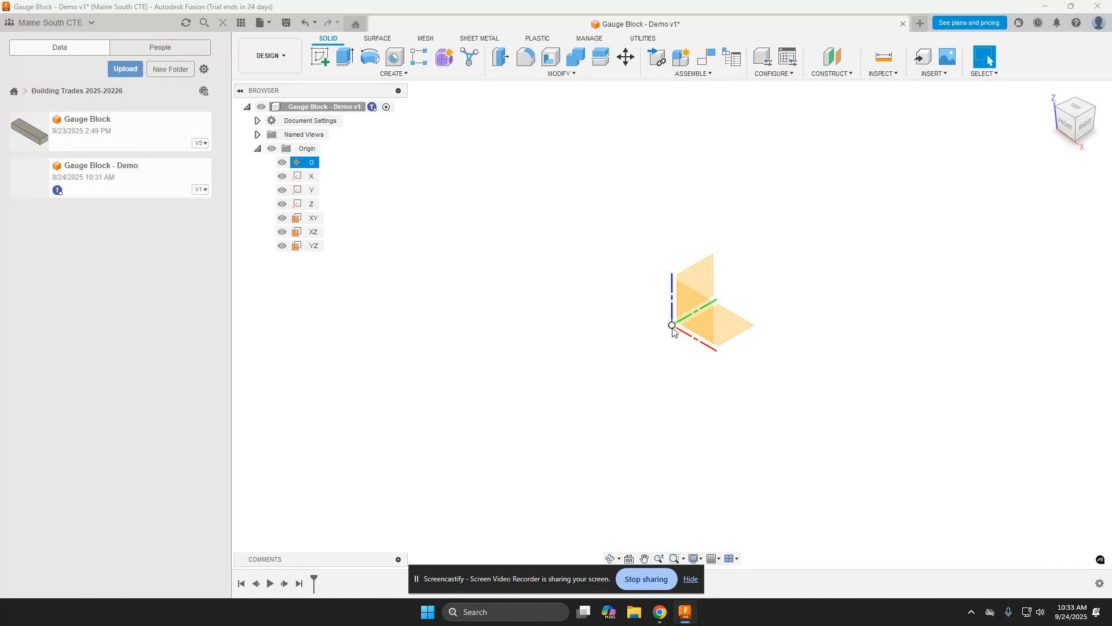
{"action": "left_click", "coordinate": [423, 222]}
{"action": "left_click", "coordinate": [672, 326]}
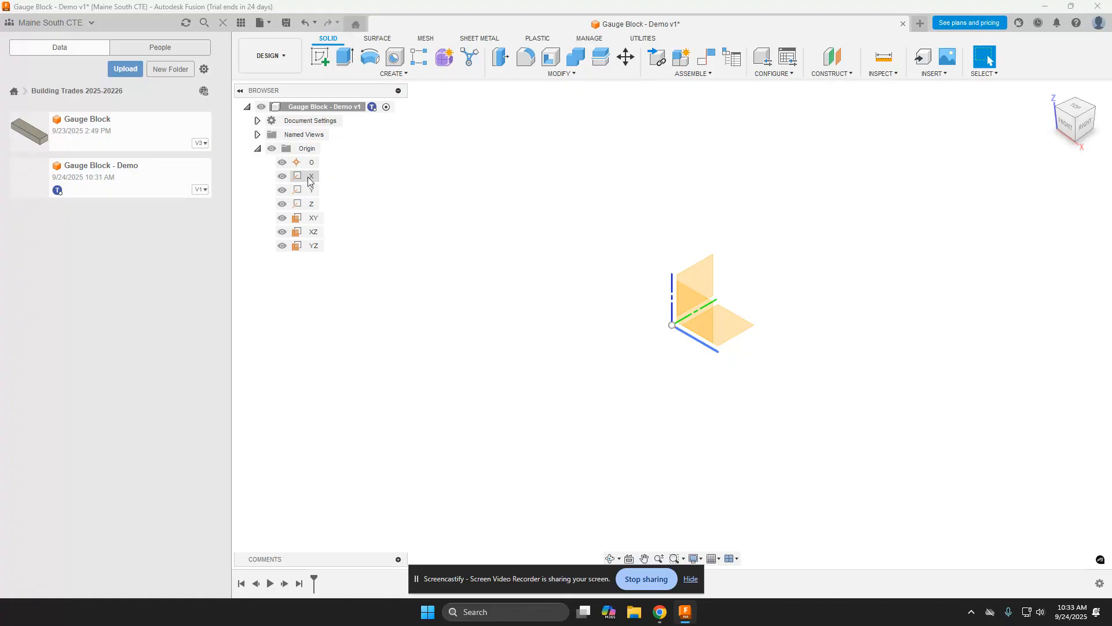
{"action": "left_click", "coordinate": [672, 298]}
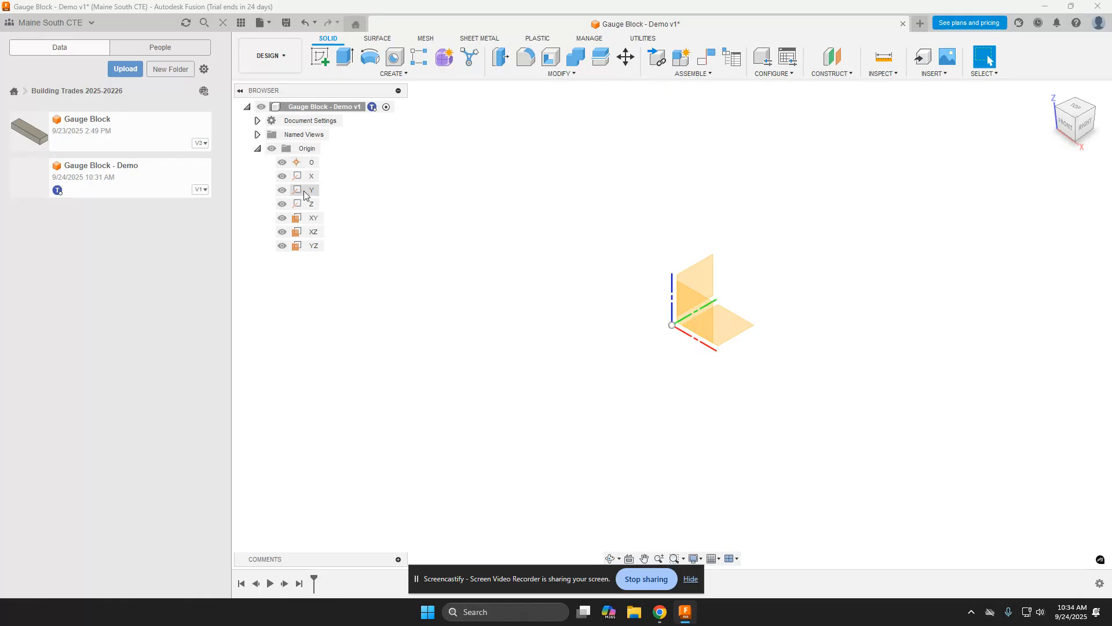
{"action": "left_click", "coordinate": [315, 232]}
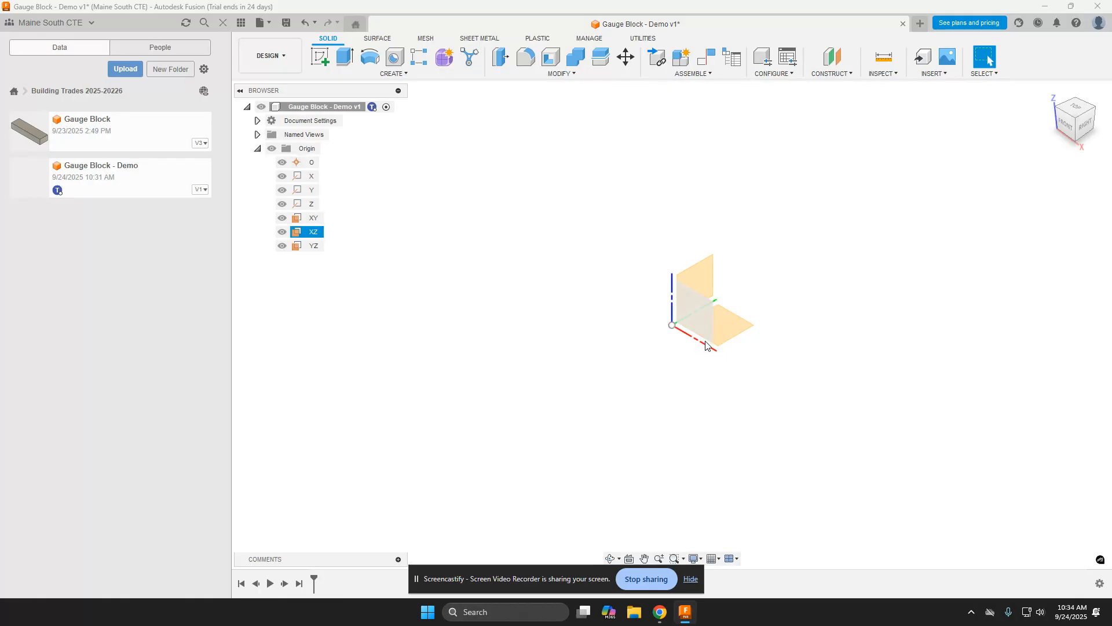
{"action": "left_click", "coordinate": [705, 346]}
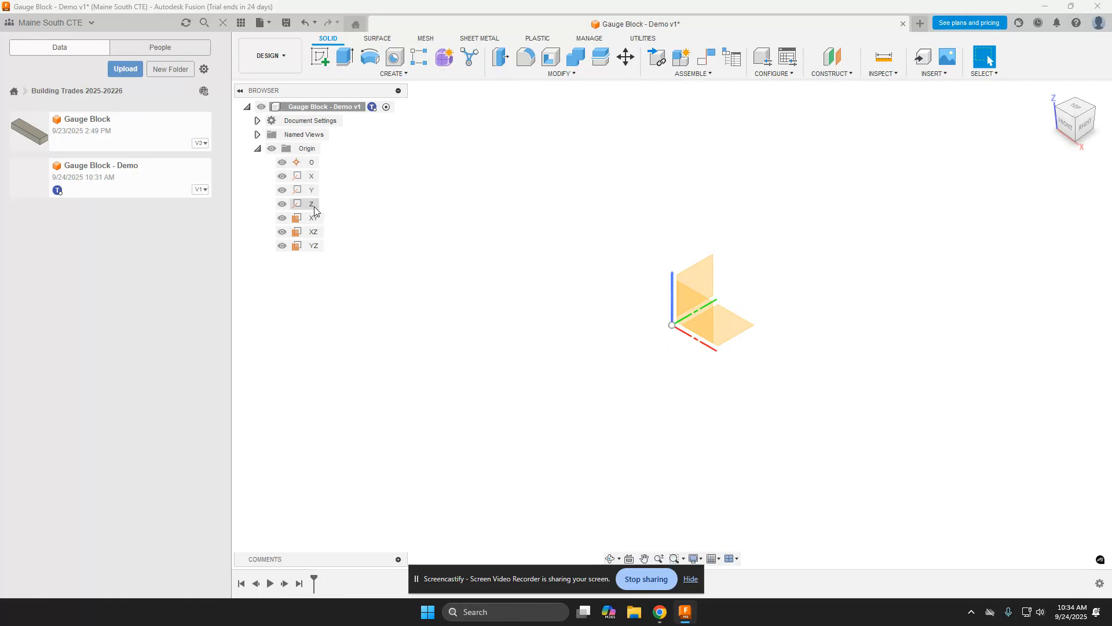
Hide the X, Y and Z origin axes and show them again
{"action": "left_click", "coordinate": [282, 177]}
{"action": "left_click", "coordinate": [283, 190]}
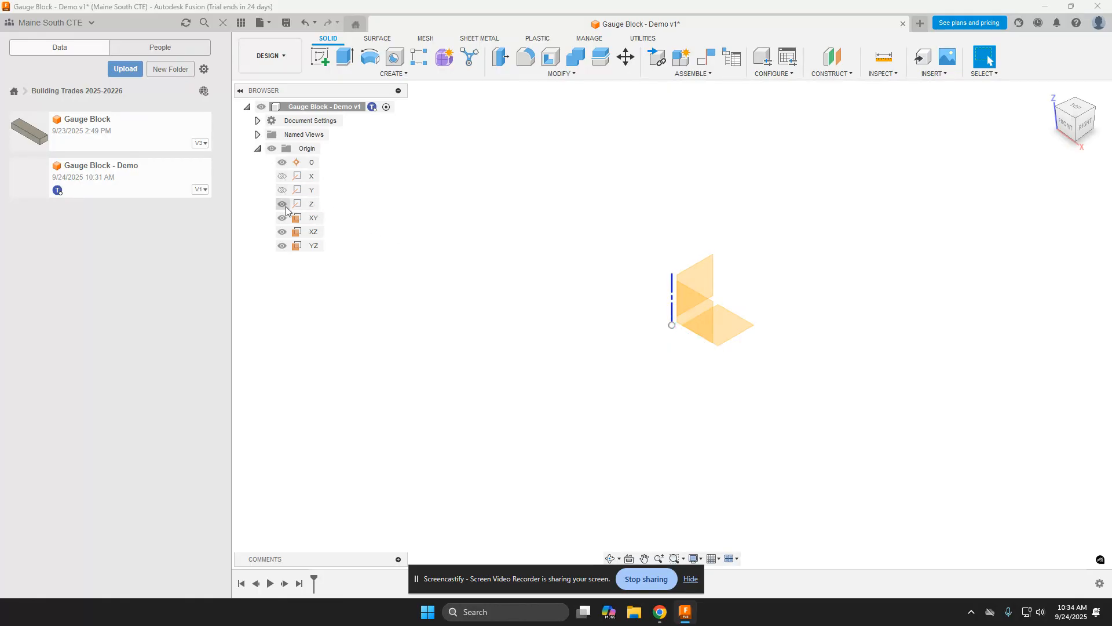
{"action": "left_click", "coordinate": [282, 204]}
{"action": "left_click", "coordinate": [282, 203]}
{"action": "left_click", "coordinate": [282, 190]}
{"action": "left_click", "coordinate": [281, 178]}
Switch to Chrome to examine the Gauge Block Blueprint drawing and its dimensions, and return to Fusion
{"action": "mouse_move", "coordinate": [660, 612]}
{"action": "left_click", "coordinate": [616, 565]}
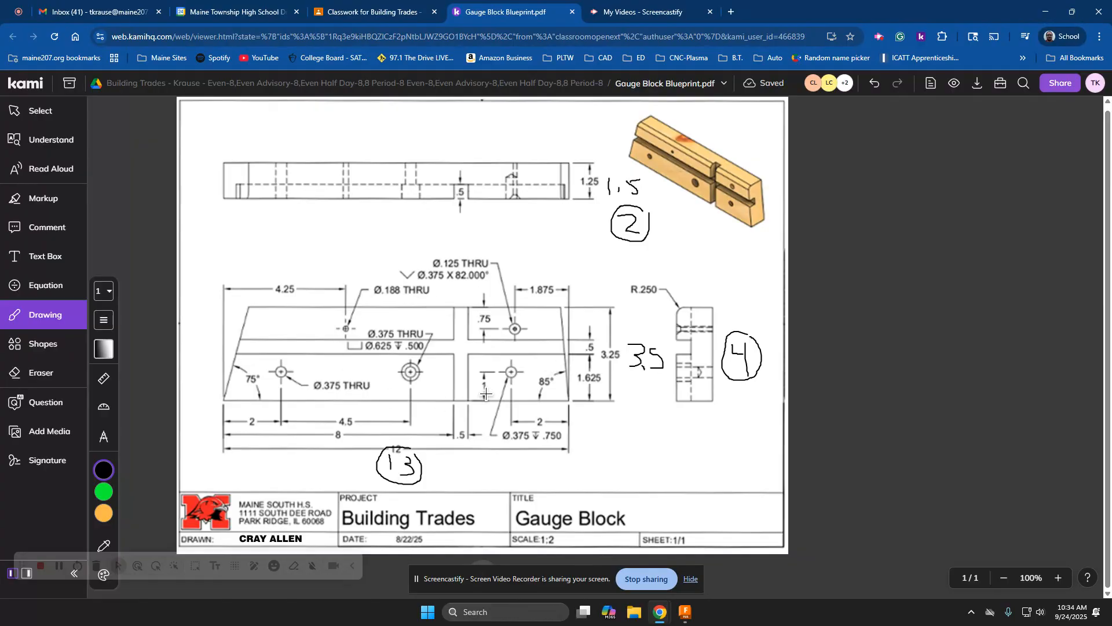
{"action": "left_click", "coordinate": [1047, 12]}
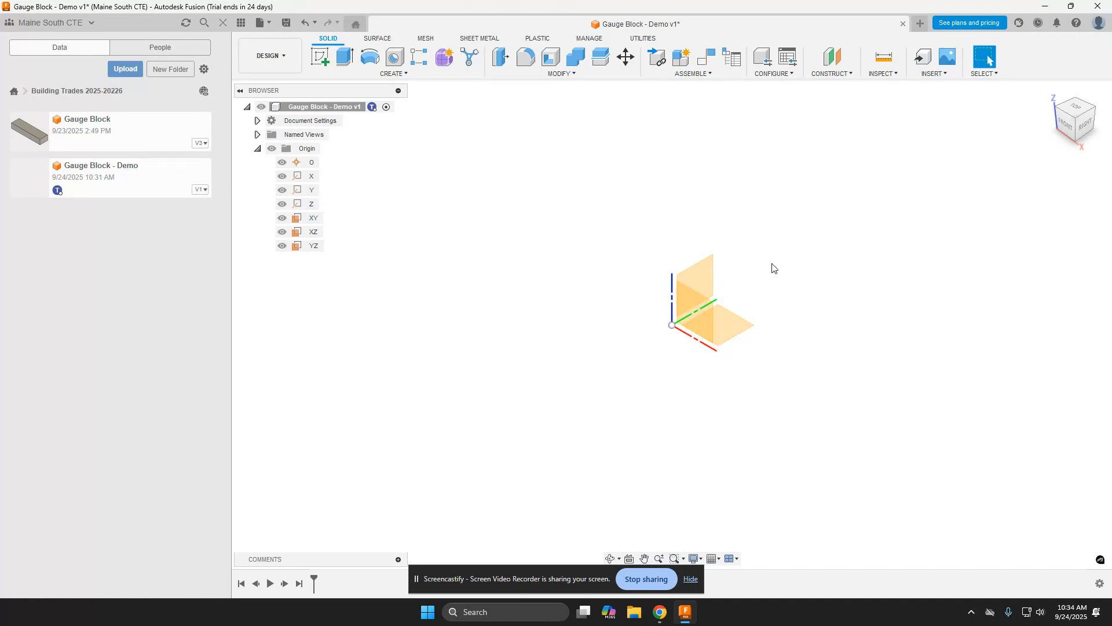
Select the XY origin plane and start a new sketch on it
{"action": "left_click", "coordinate": [672, 307]}
{"action": "left_click", "coordinate": [744, 331]}
{"action": "left_click", "coordinate": [743, 339]}
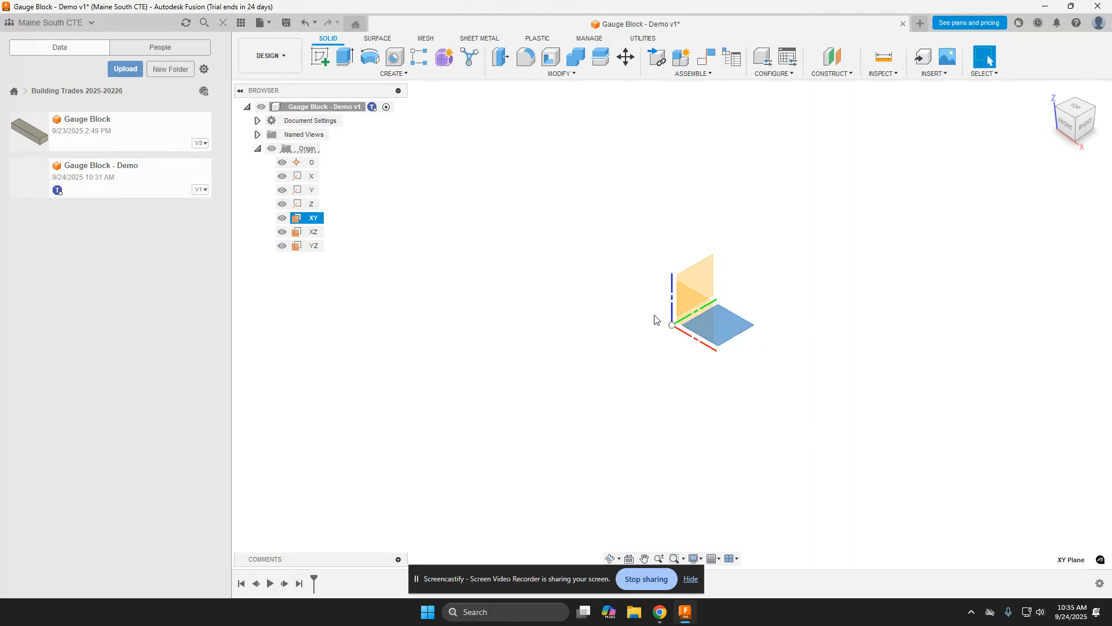
{"action": "left_click", "coordinate": [314, 231]}
{"action": "left_click", "coordinate": [313, 219]}
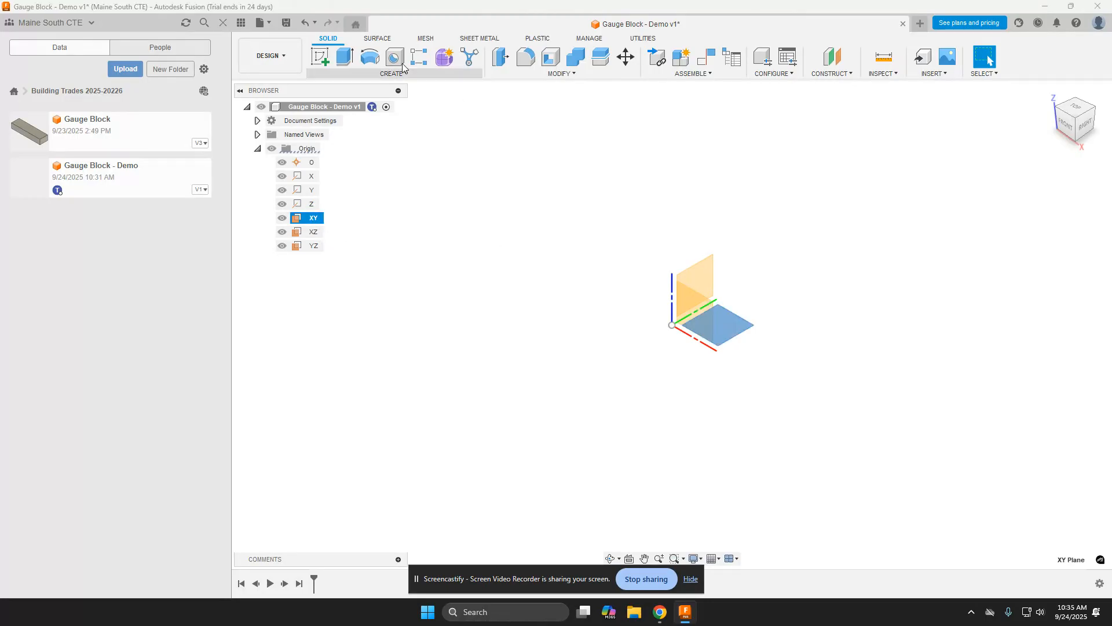
{"action": "left_click", "coordinate": [318, 54]}
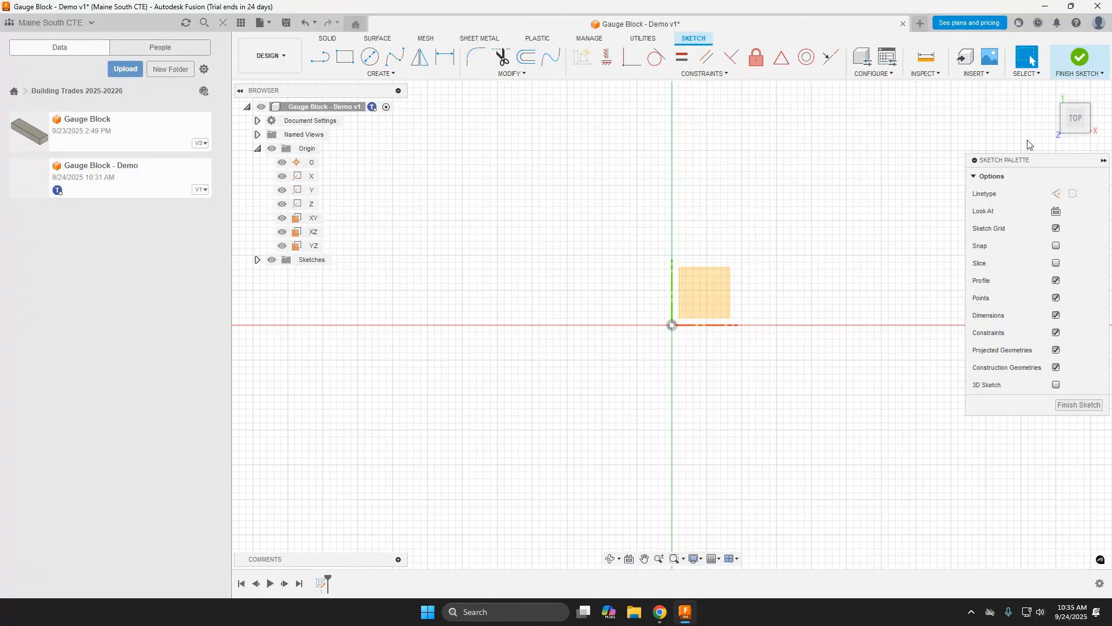
{"action": "mouse_move", "coordinate": [1093, 115]}
Compare the new sketch's view direction with the Gauge Block blueprint views in Chrome, and return to Fusion
{"action": "mouse_move", "coordinate": [660, 612]}
{"action": "left_click", "coordinate": [624, 575]}
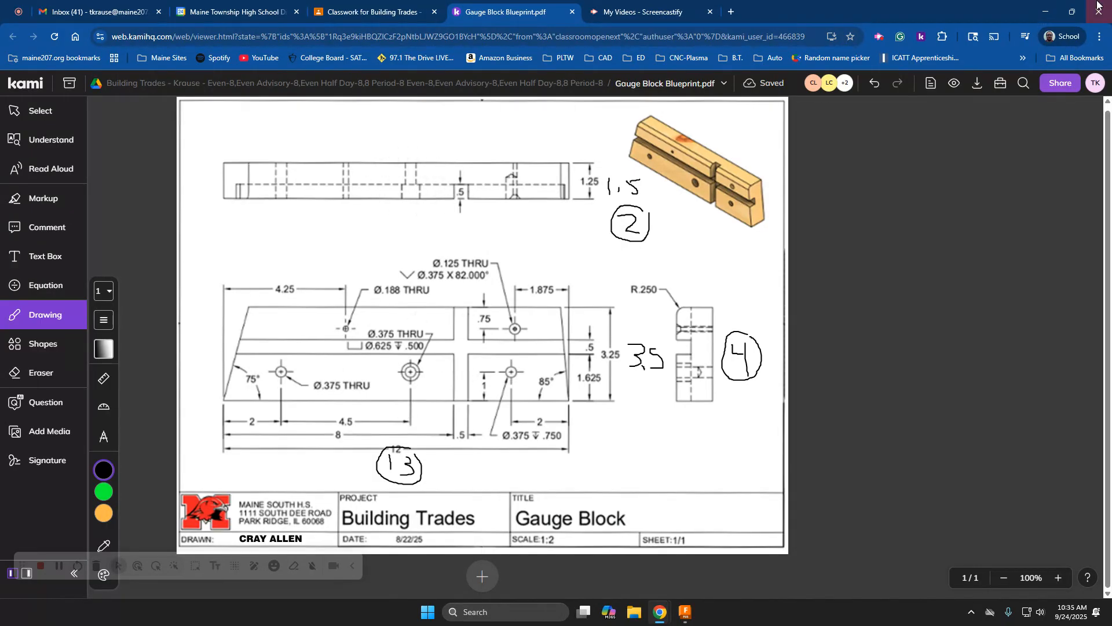
{"action": "left_click", "coordinate": [1046, 11]}
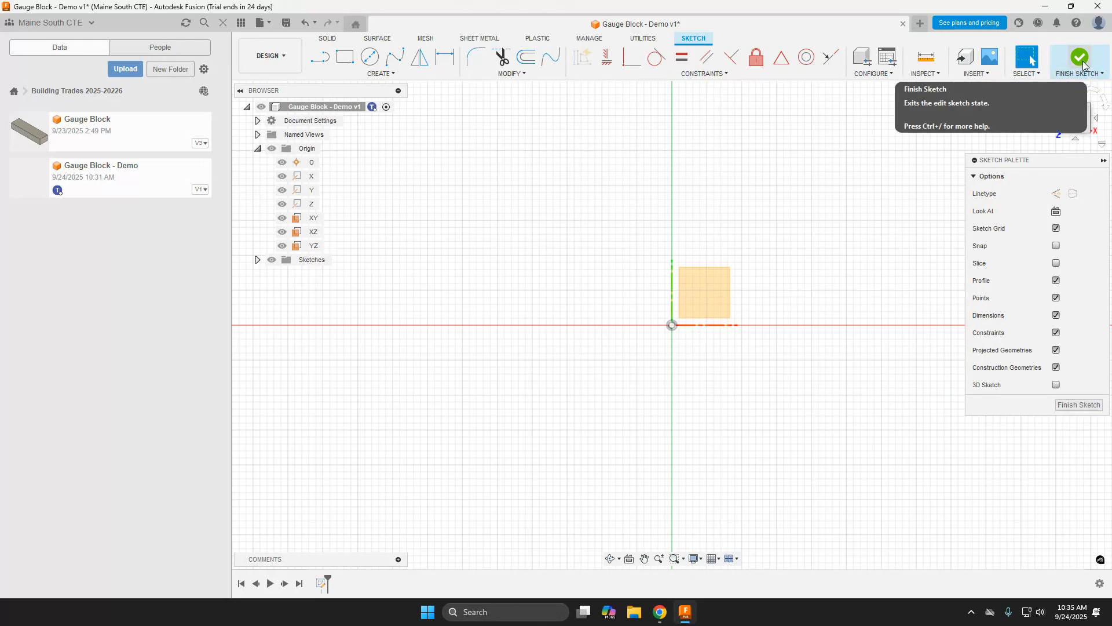
Finish the empty XY-plane sketch, reopen it for editing from the design history, and finish it again
{"action": "mouse_move", "coordinate": [1062, 165]}
{"action": "left_mouse_down"}
{"action": "mouse_move", "coordinate": [992, 157]}
{"action": "mouse_move", "coordinate": [1055, 154]}
{"action": "left_mouse_up"}
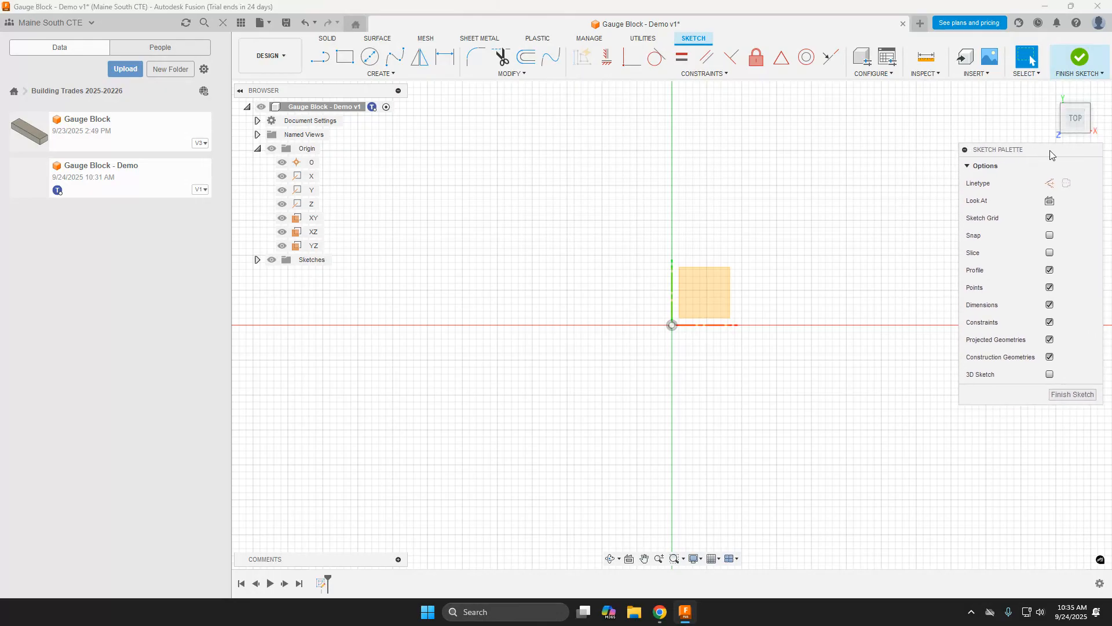
{"action": "left_click", "coordinate": [1072, 395]}
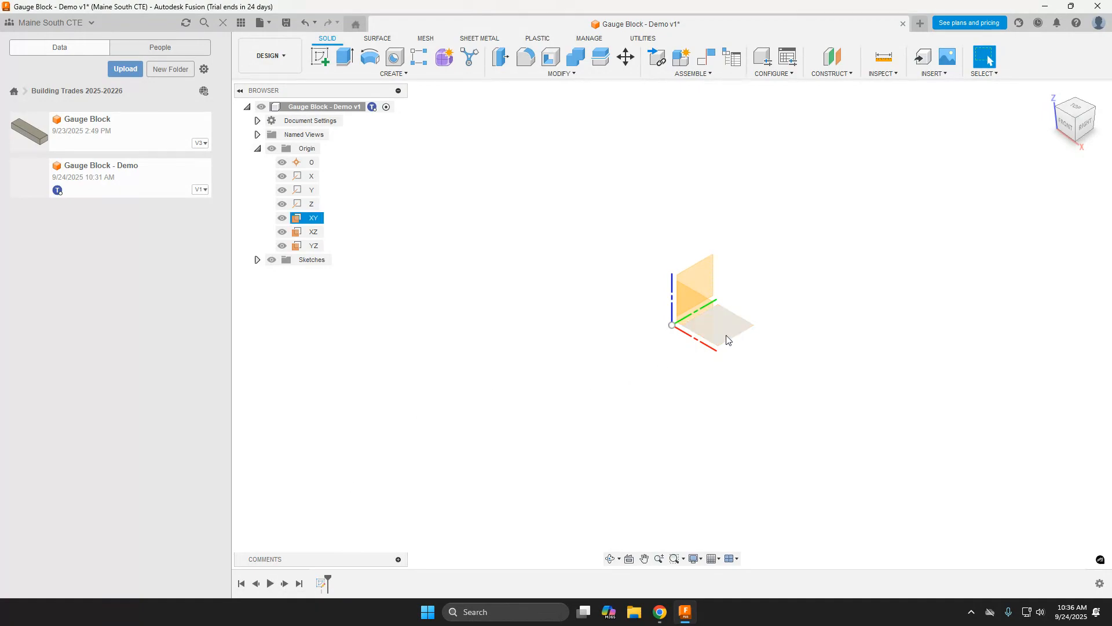
{"action": "double_click", "coordinate": [322, 583]}
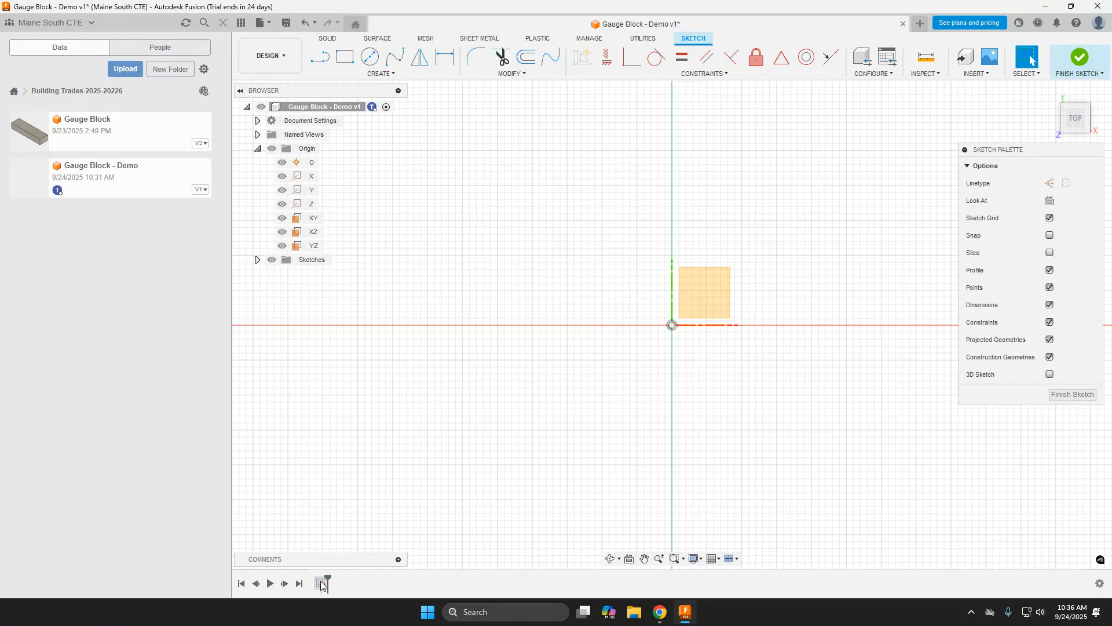
{"action": "left_click", "coordinate": [1080, 59]}
Create an empty sketch on the YZ plane and finish it
{"action": "left_click", "coordinate": [328, 50]}
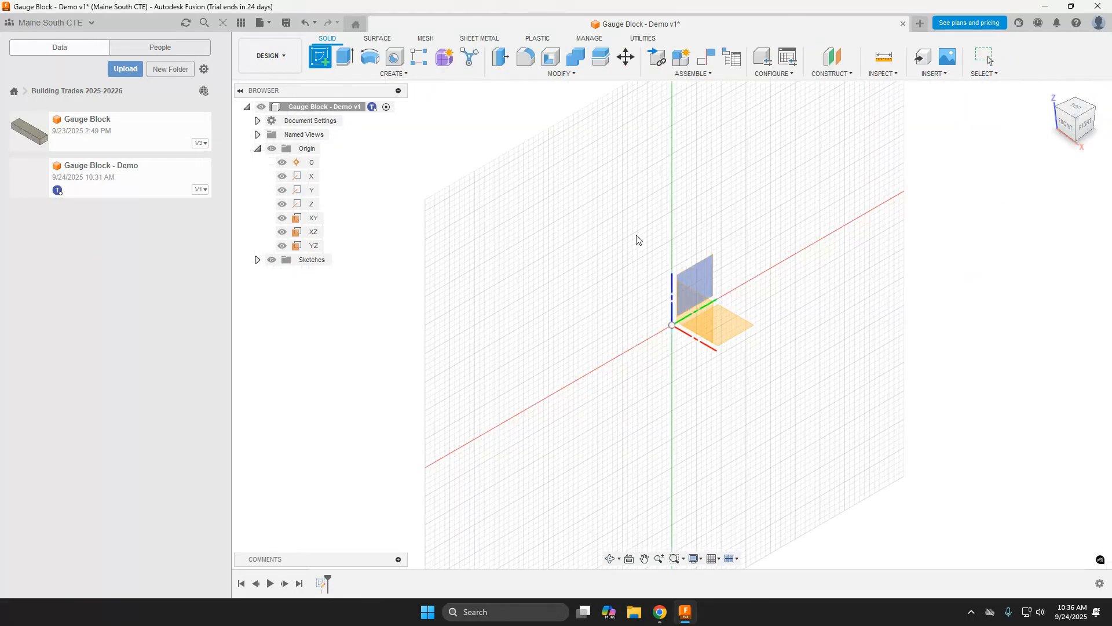
{"action": "left_click", "coordinate": [702, 274]}
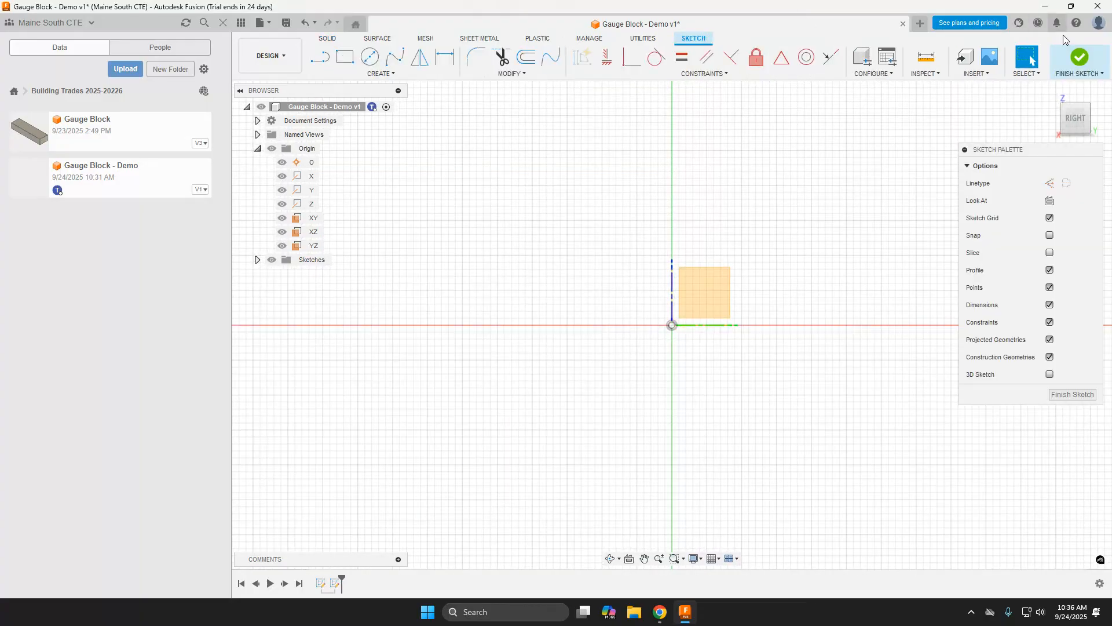
{"action": "left_click", "coordinate": [1076, 63]}
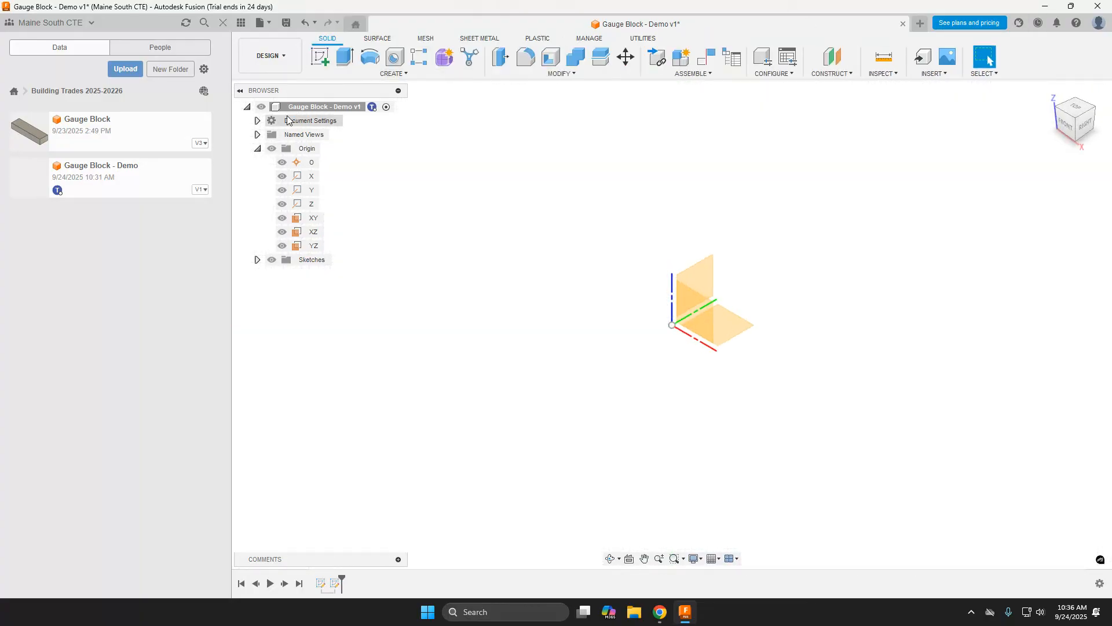
Create an empty sketch on the XZ plane and finish it
{"action": "left_click", "coordinate": [320, 53]}
{"action": "left_click", "coordinate": [701, 311]}
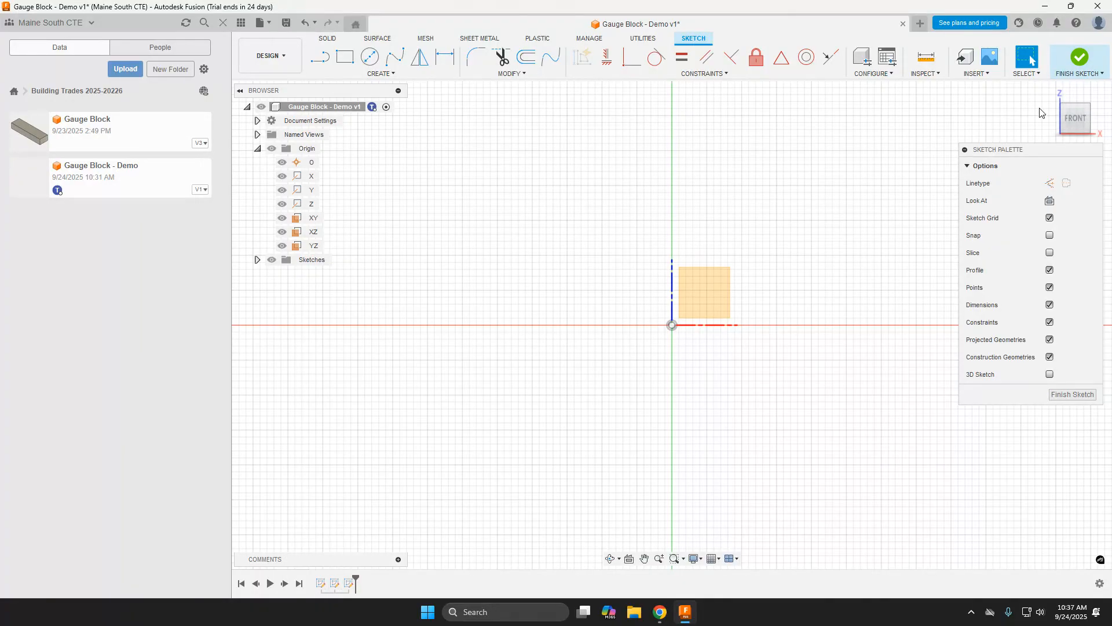
{"action": "left_click", "coordinate": [1079, 57]}
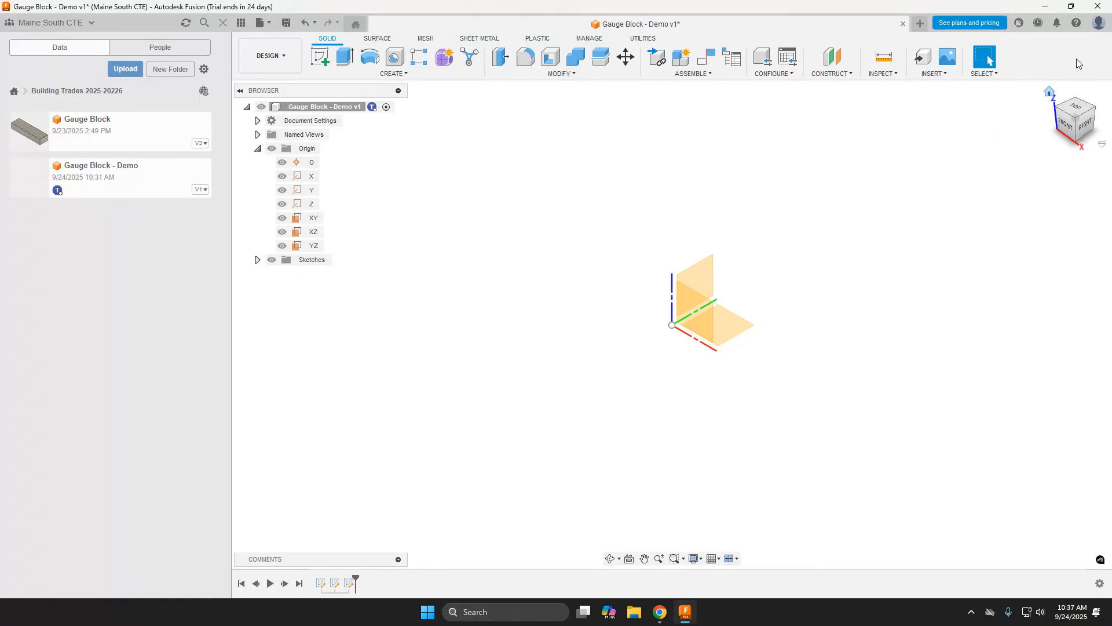
Delete all three empty sketches from the design history and dismiss the insights notification
{"action": "left_click", "coordinate": [348, 585]}
{"action": "right_click", "coordinate": [348, 587]}
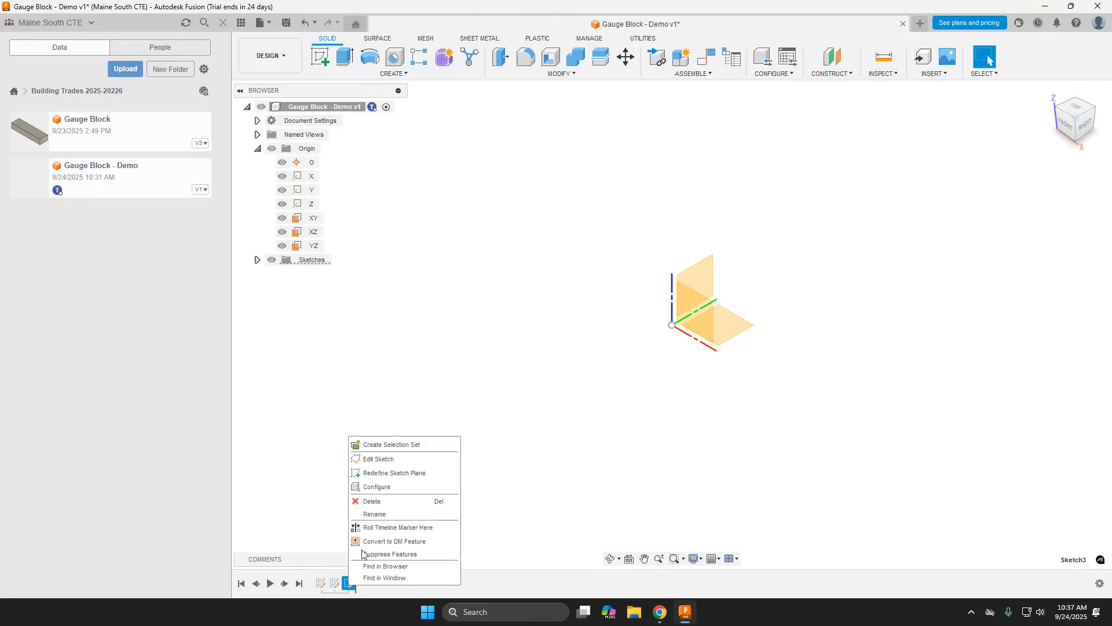
{"action": "left_click", "coordinate": [376, 506]}
{"action": "right_click", "coordinate": [334, 587]}
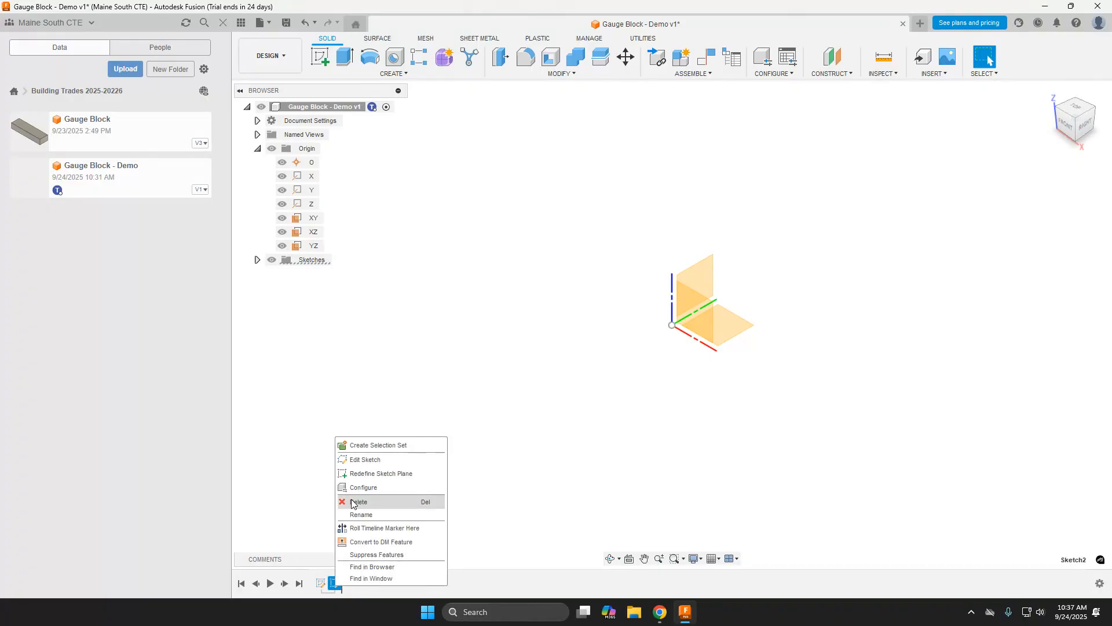
{"action": "left_click", "coordinate": [356, 507]}
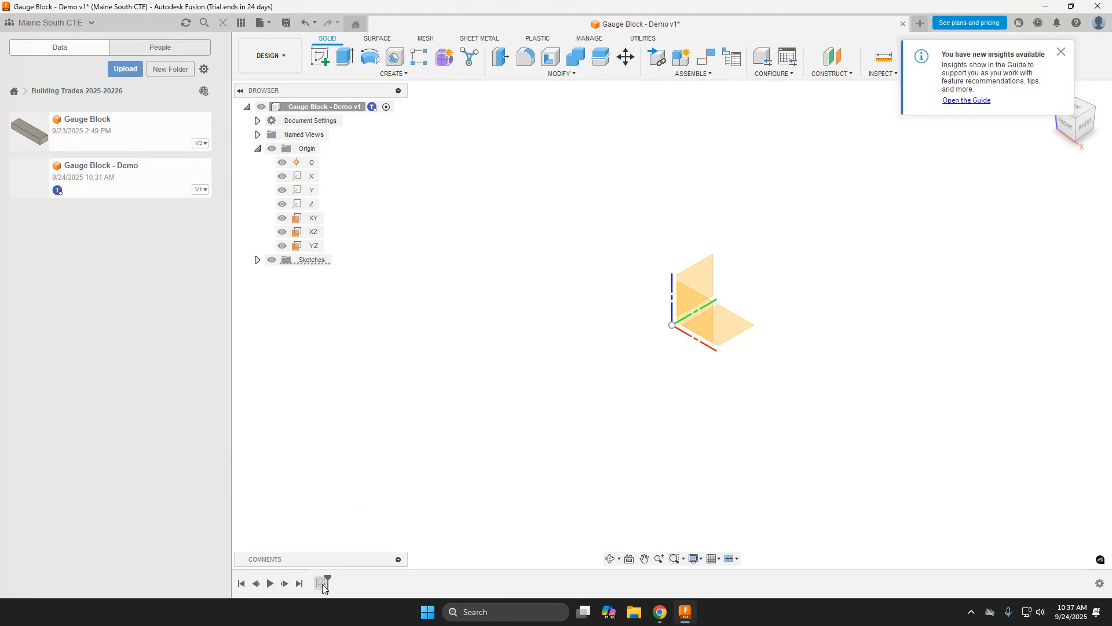
{"action": "right_click", "coordinate": [322, 587]}
{"action": "left_click", "coordinate": [353, 502]}
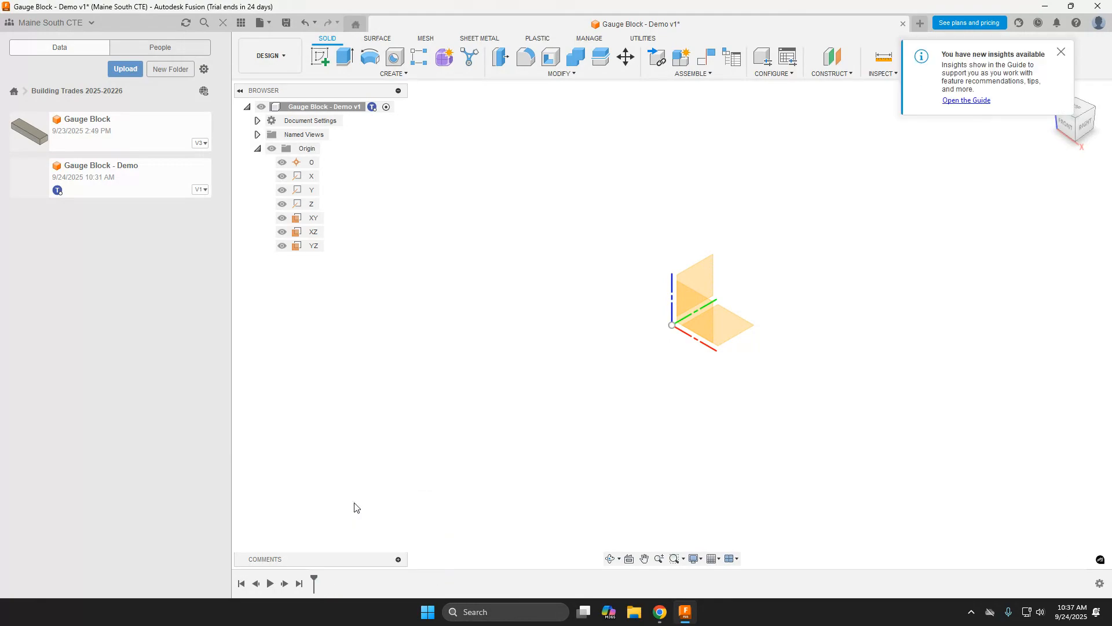
{"action": "left_click", "coordinate": [1061, 52]}
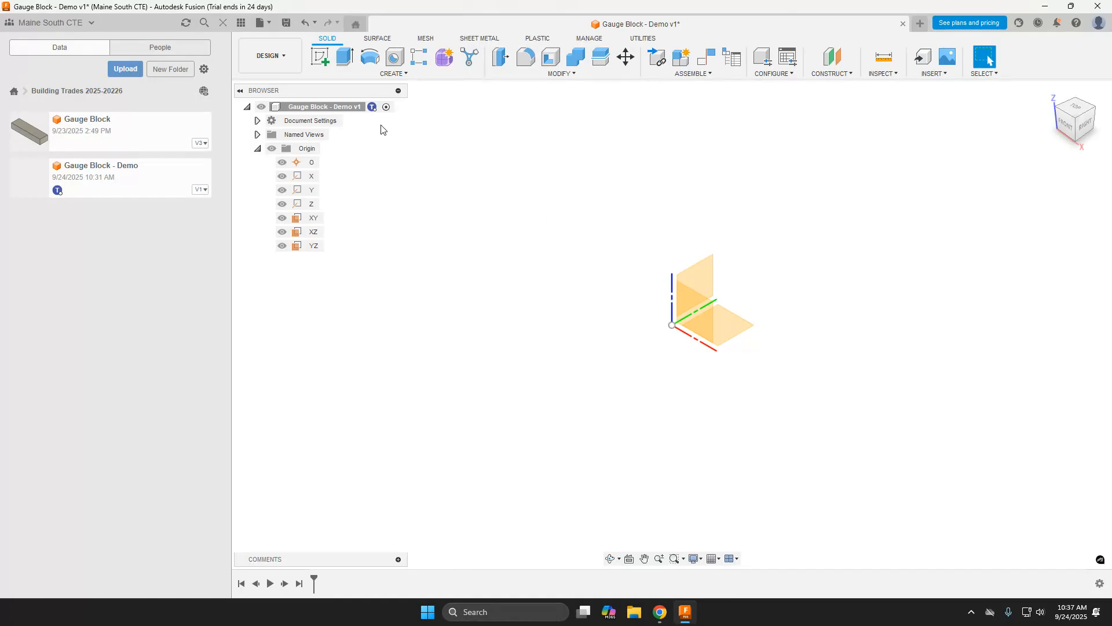
Start a new sketch on the horizontal XY origin plane
{"action": "left_click", "coordinate": [724, 329]}
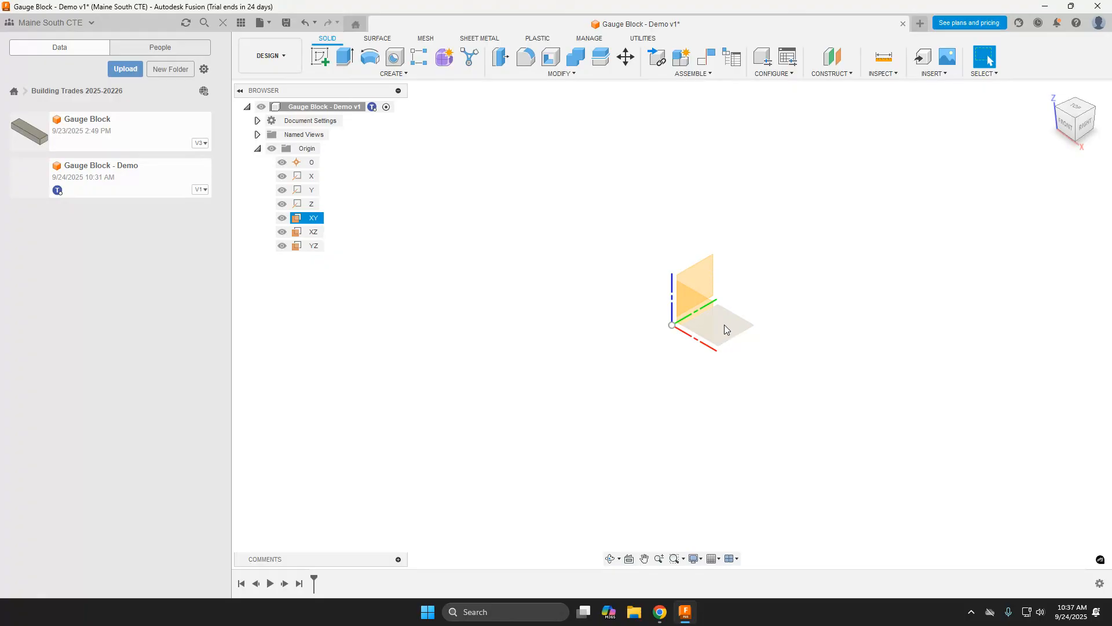
{"action": "left_click", "coordinate": [324, 54]}
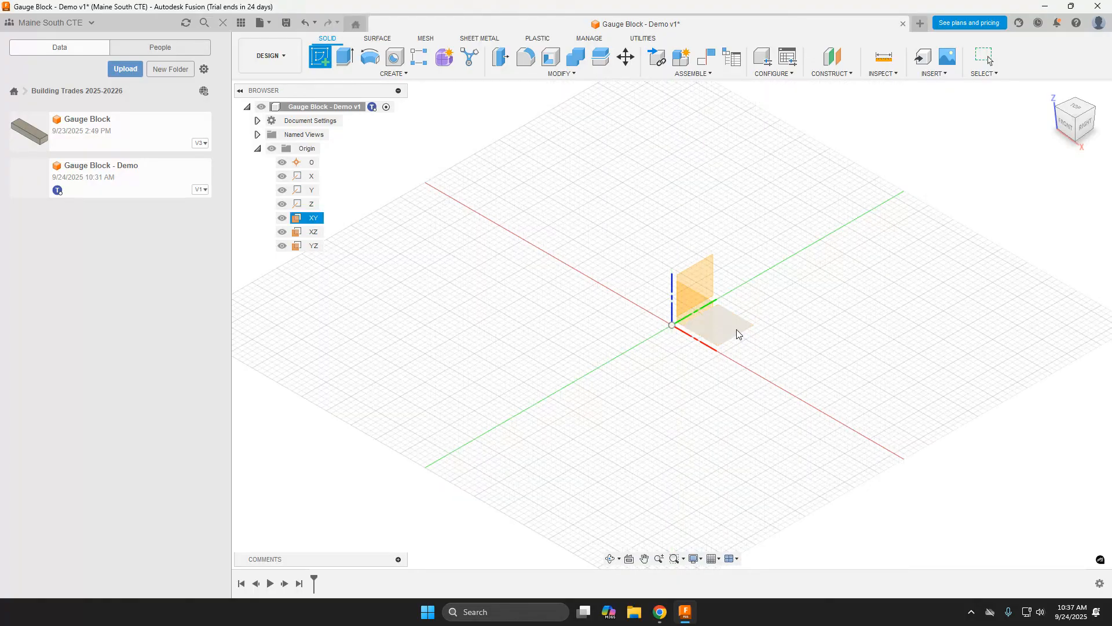
{"action": "left_click", "coordinate": [737, 334]}
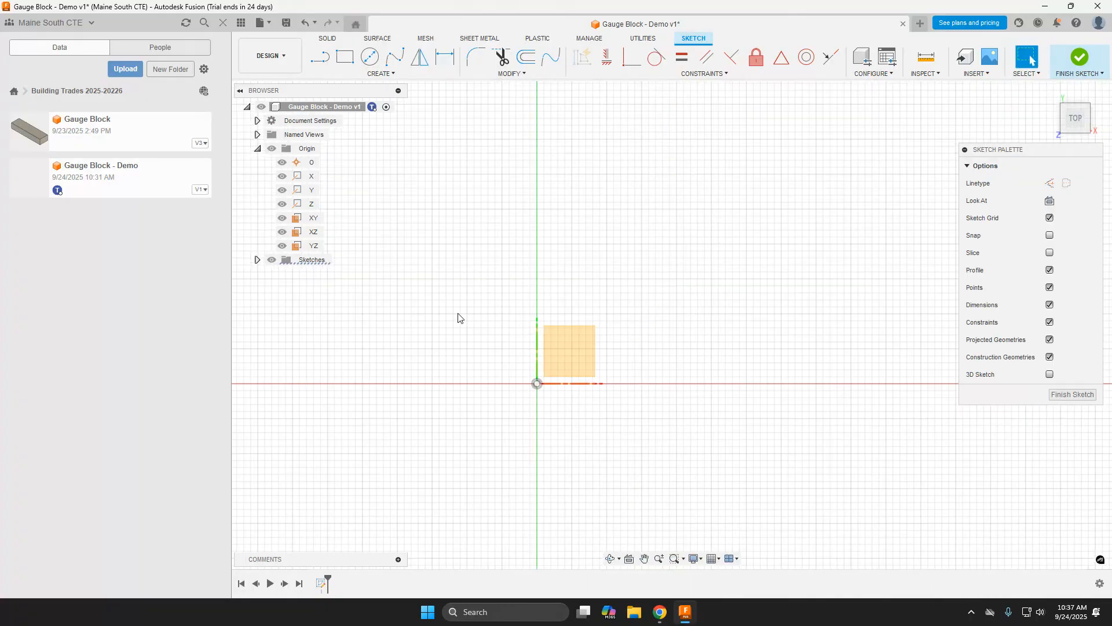
Review the available sketch creation, modification and constraint tools, including Rectangle, Sketch Dimension and Offset
{"action": "left_click", "coordinate": [392, 74]}
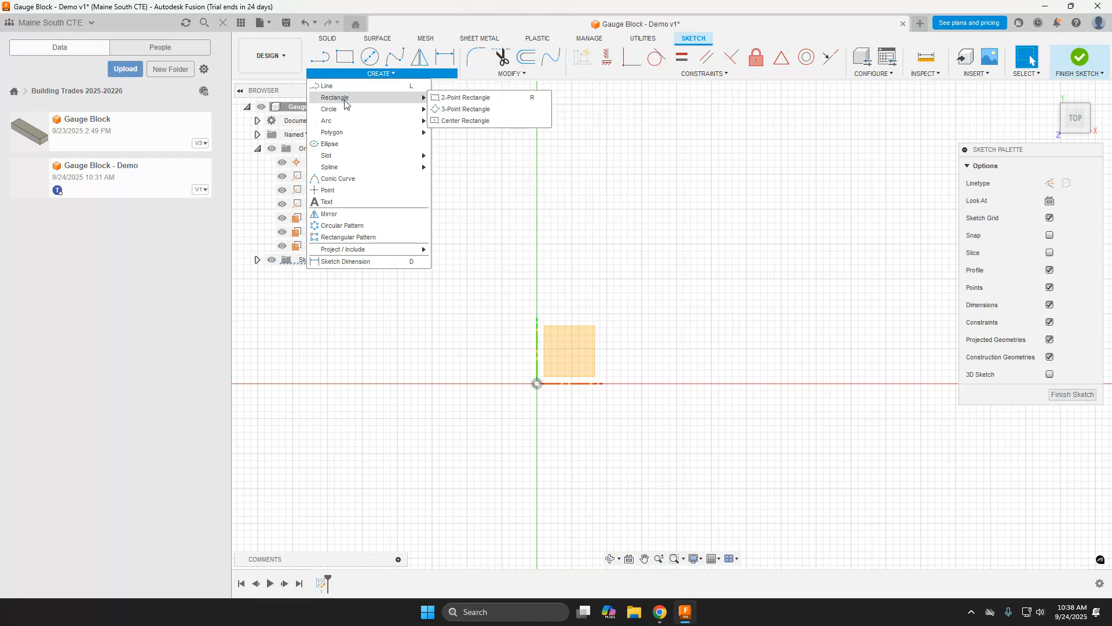
{"action": "mouse_move", "coordinate": [347, 114]}
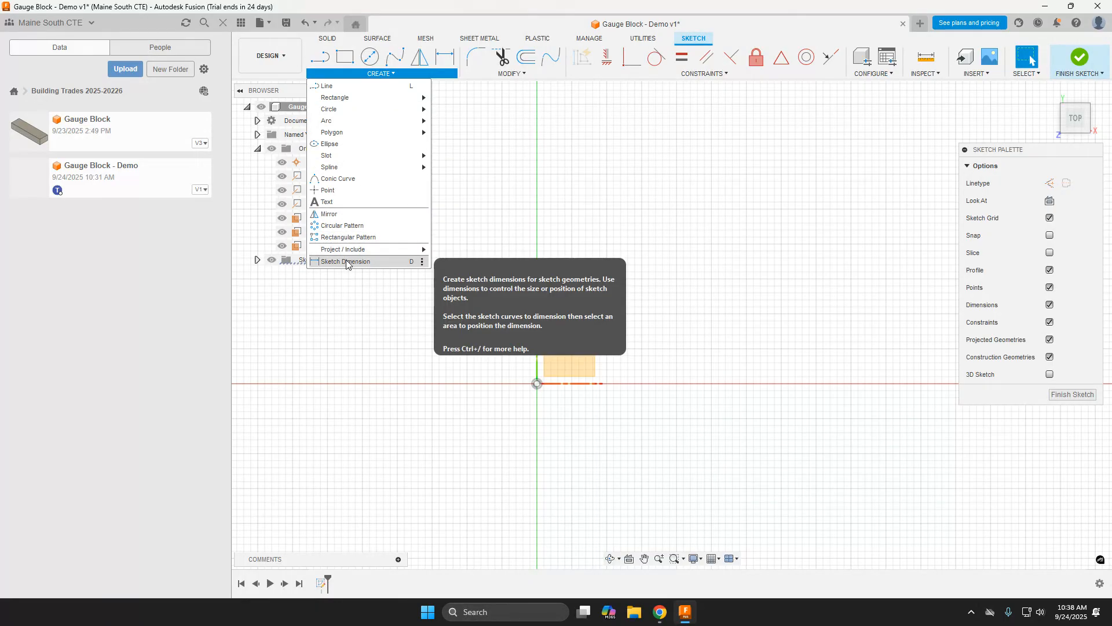
{"action": "left_click", "coordinate": [701, 74]}
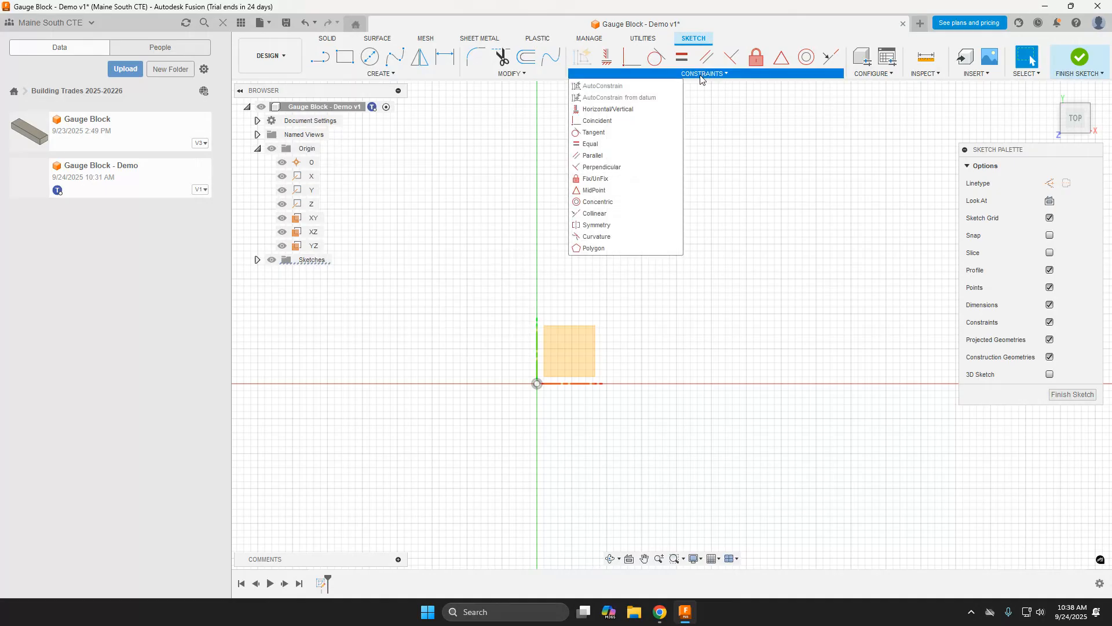
{"action": "left_click", "coordinate": [527, 76]}
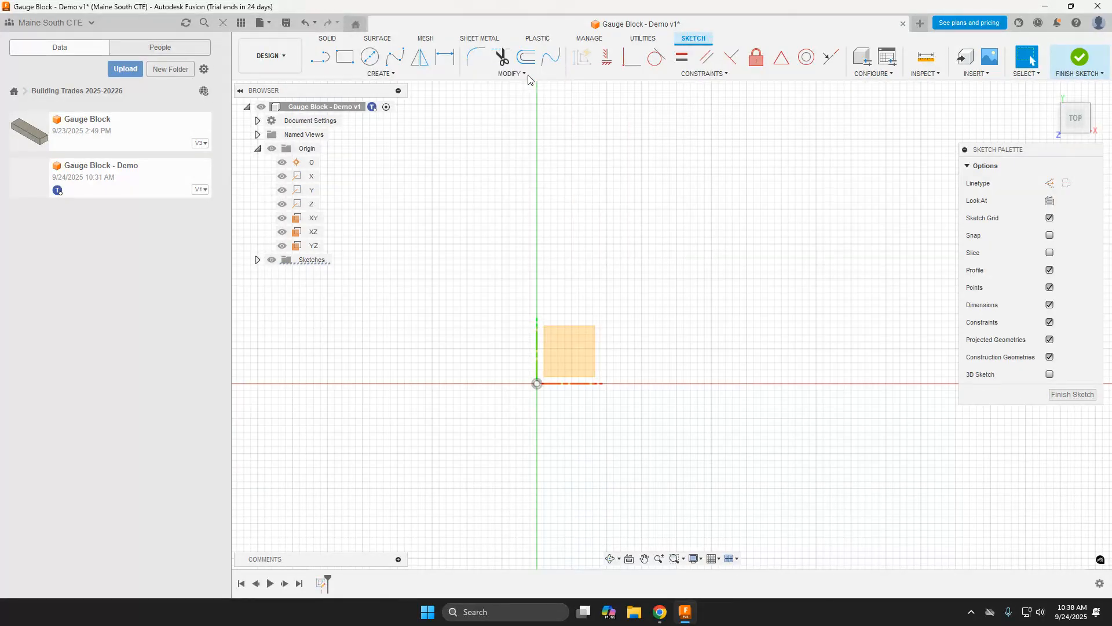
{"action": "left_click", "coordinate": [504, 76]}
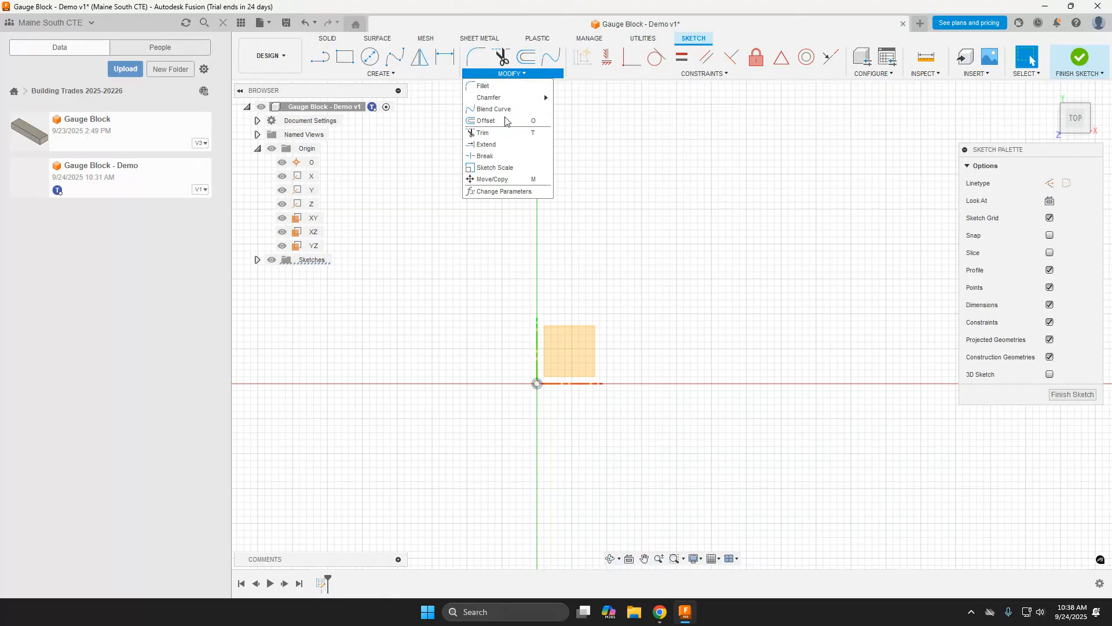
{"action": "left_click", "coordinate": [509, 75]}
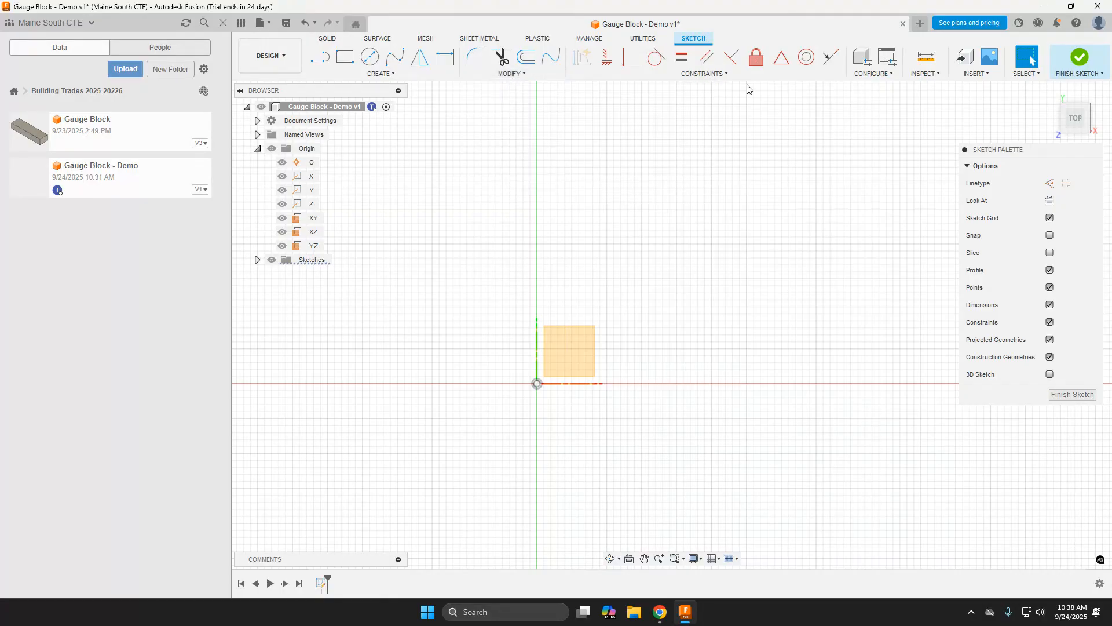
{"action": "left_click", "coordinate": [713, 75]}
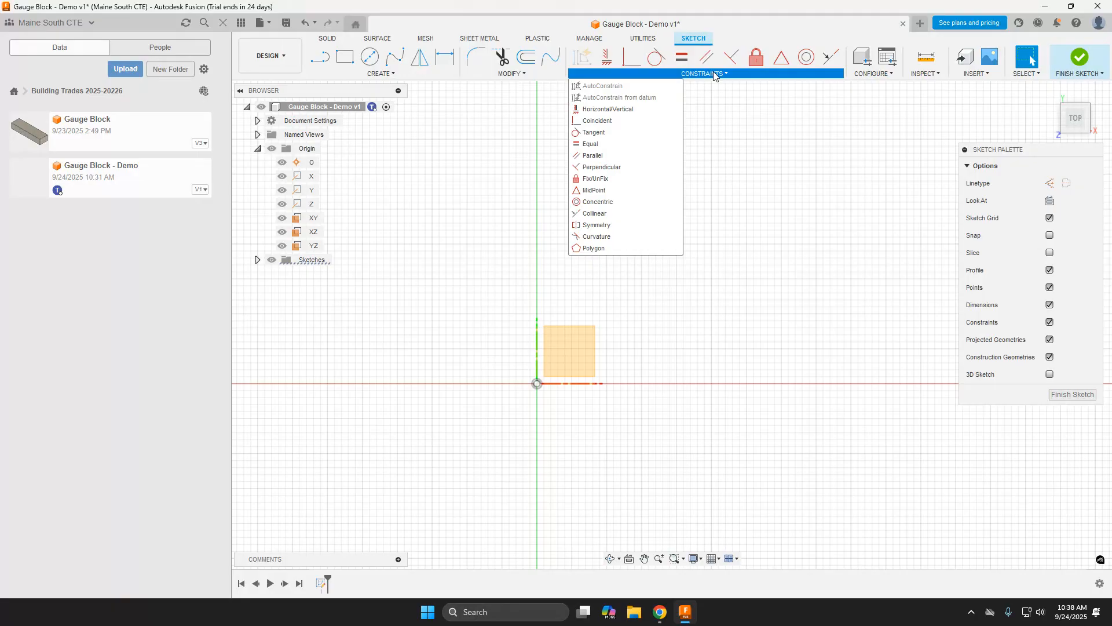
{"action": "left_click", "coordinate": [371, 75]}
{"action": "left_click", "coordinate": [372, 76]}
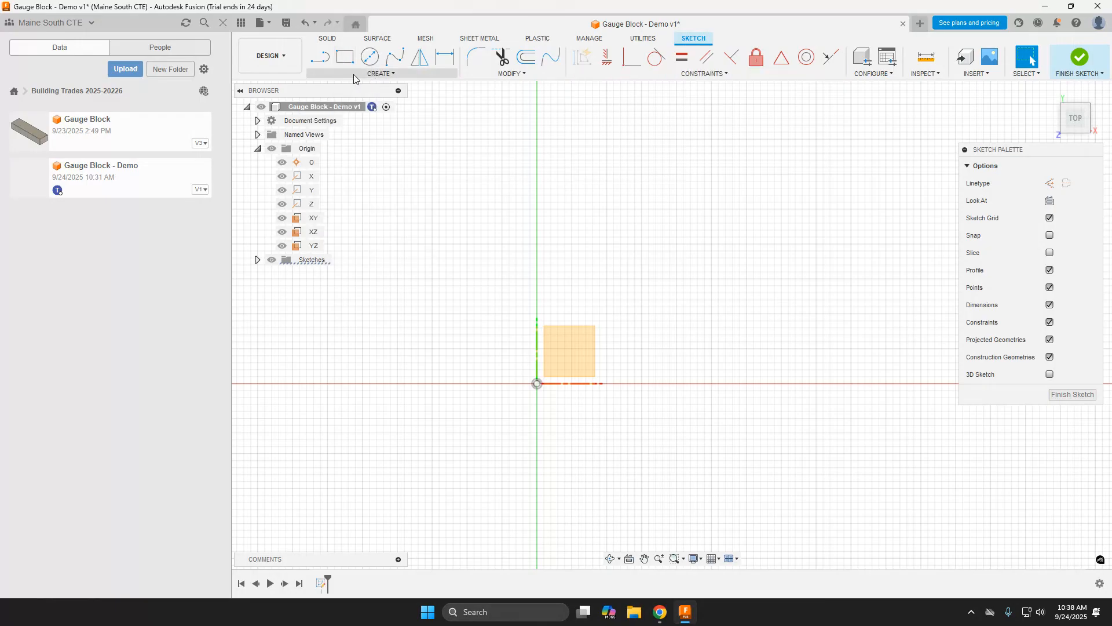
{"action": "left_click", "coordinate": [354, 74]}
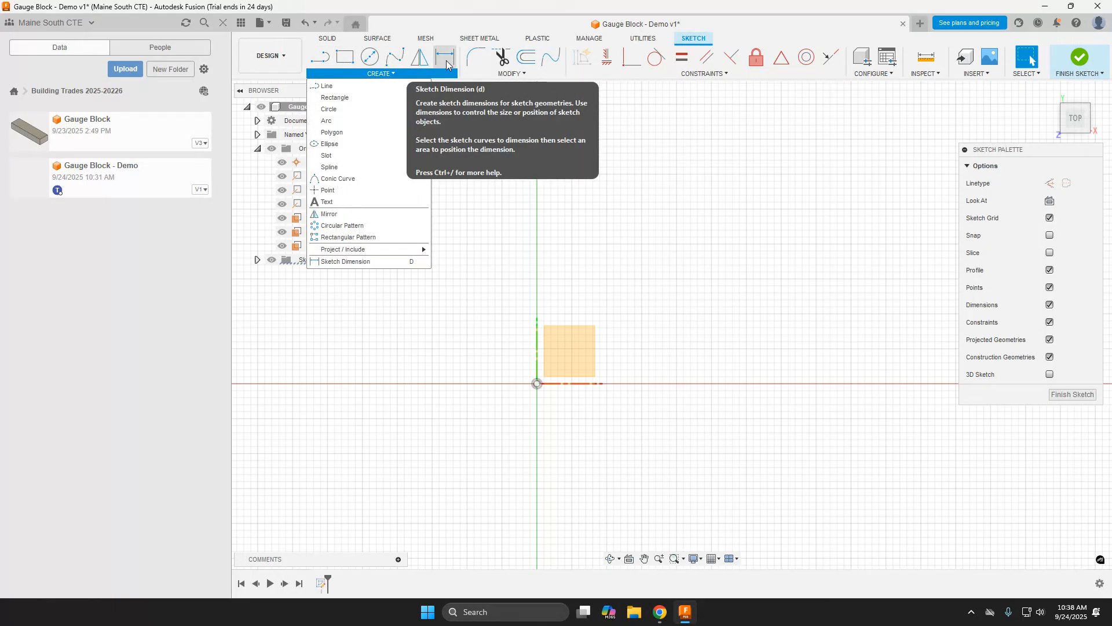
{"action": "left_click", "coordinate": [672, 74]}
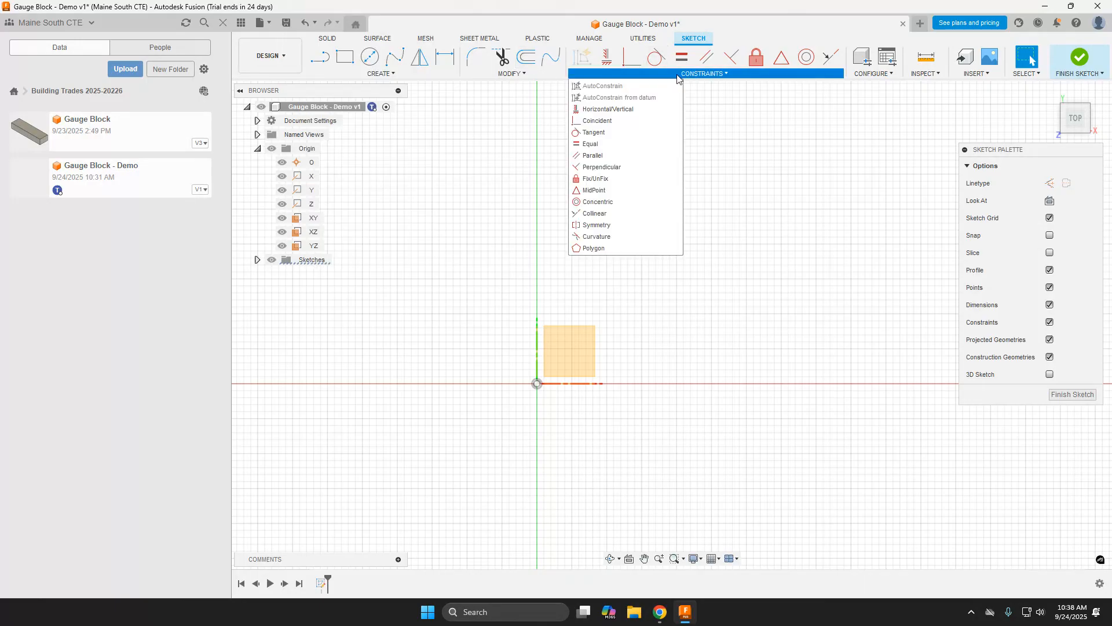
{"action": "left_click", "coordinate": [696, 76]}
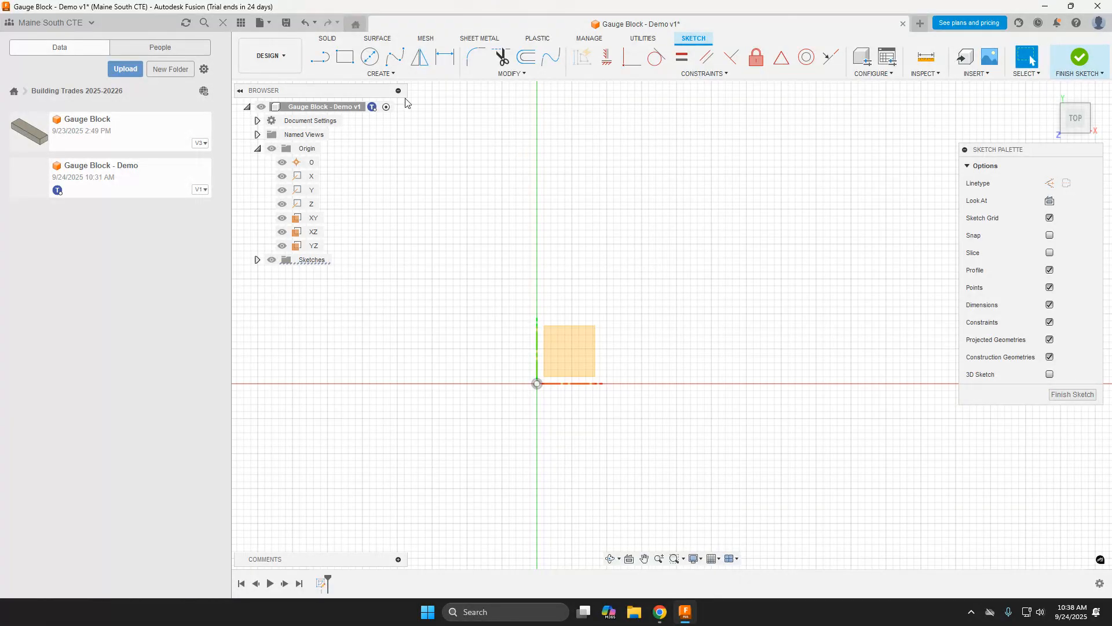
Draw a 2-point rectangle from the origin into the positive X and Y quadrant, 4 in high and 4 in wide
{"action": "left_click", "coordinate": [344, 58]}
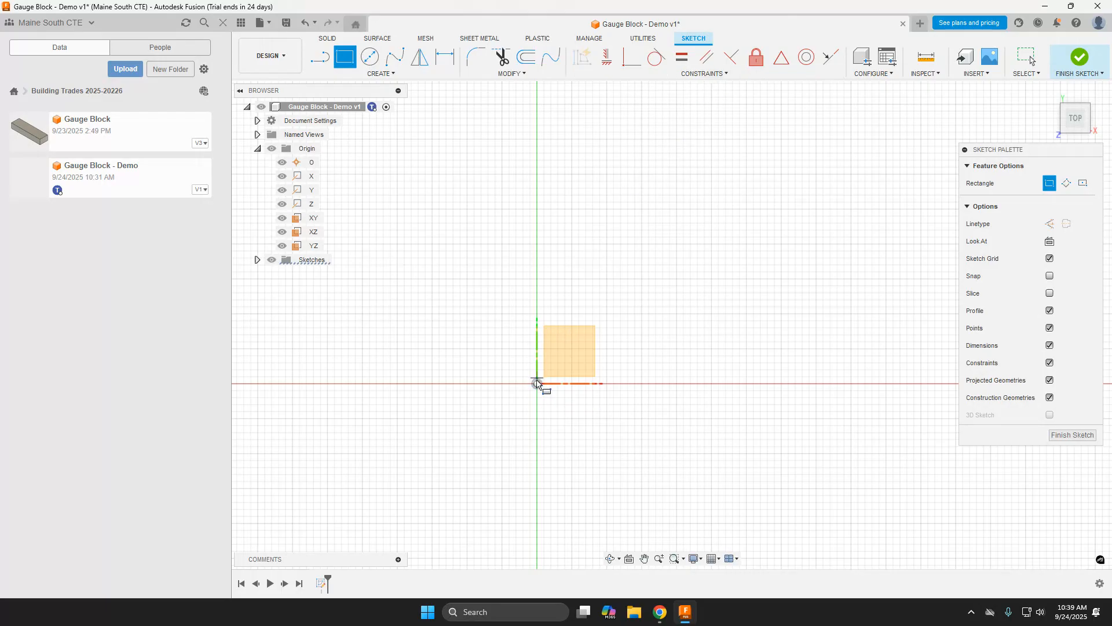
{"action": "left_click", "coordinate": [537, 383]}
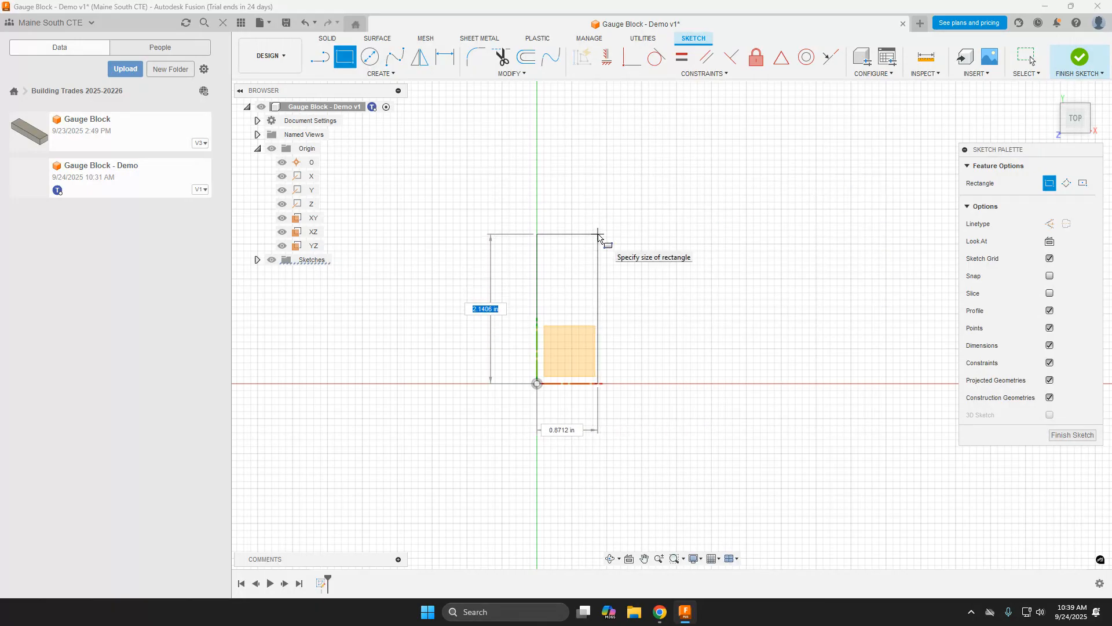
{"action": "type", "text": "4"}
{"action": "key", "text": "Tab"}
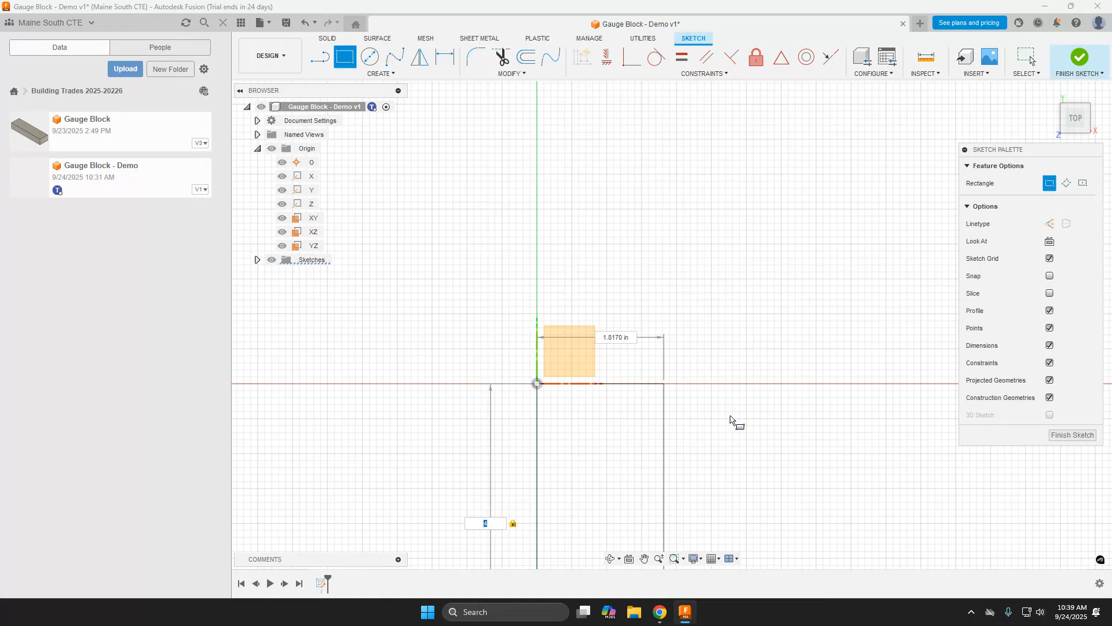
{"action": "key", "text": "Tab"}
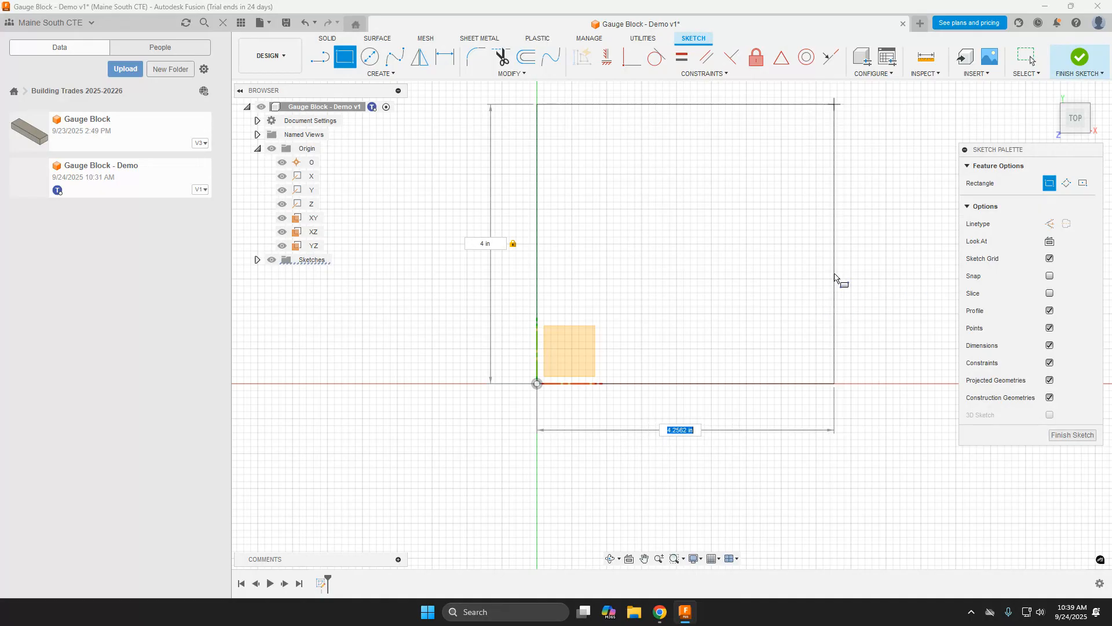
{"action": "type", "text": "4"}
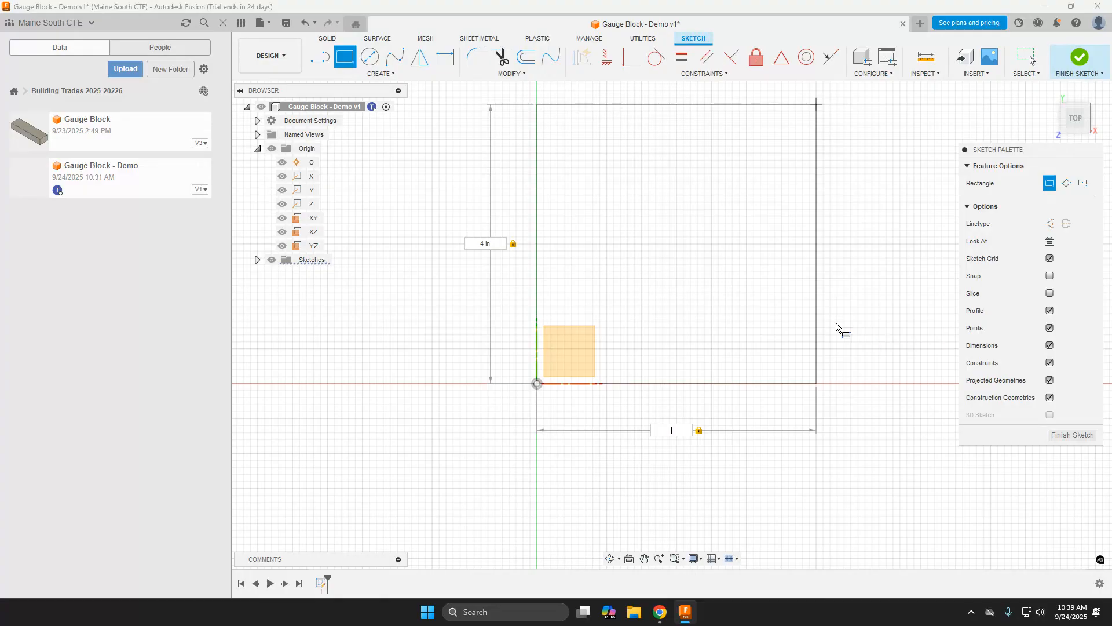
{"action": "key", "text": "Tab"}
{"action": "key", "text": "Tab"}
{"action": "key", "text": "Return"}
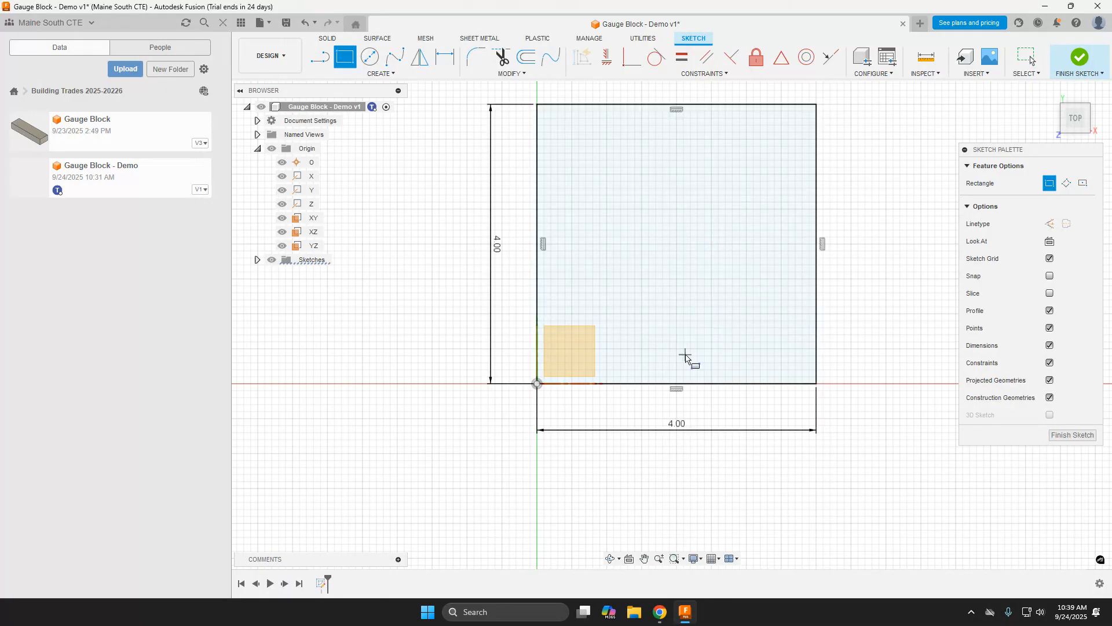
{"action": "key", "text": "Escape"}
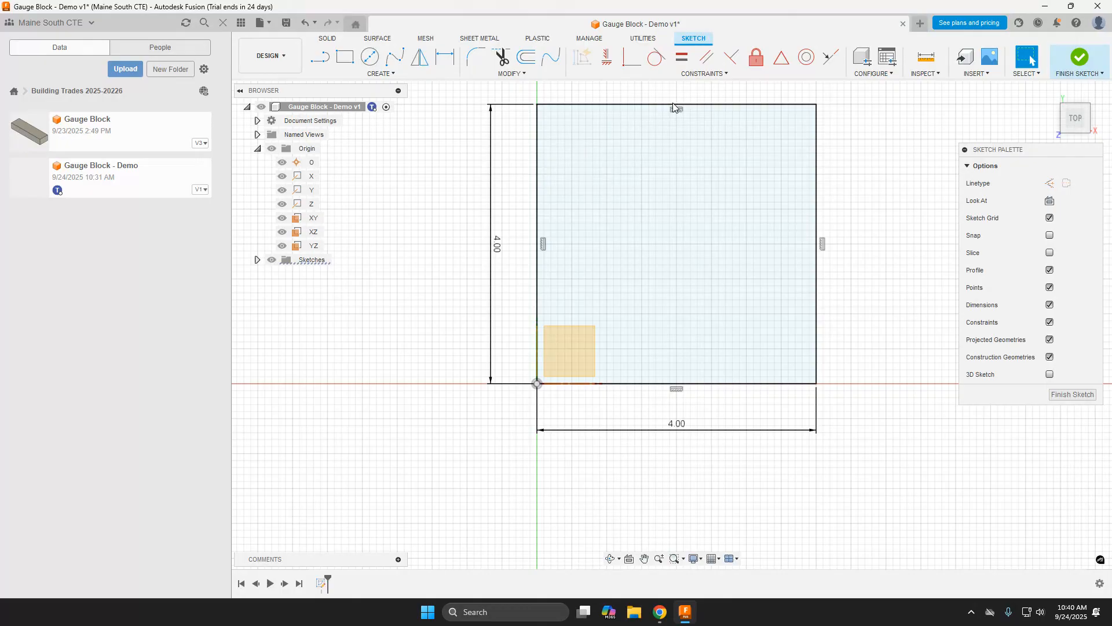
Set the rectangle's vertical dimension to 6 in and its horizontal dimension to 15 in
{"action": "left_click", "coordinate": [814, 163]}
{"action": "left_click", "coordinate": [637, 104]}
{"action": "left_click", "coordinate": [499, 249]}
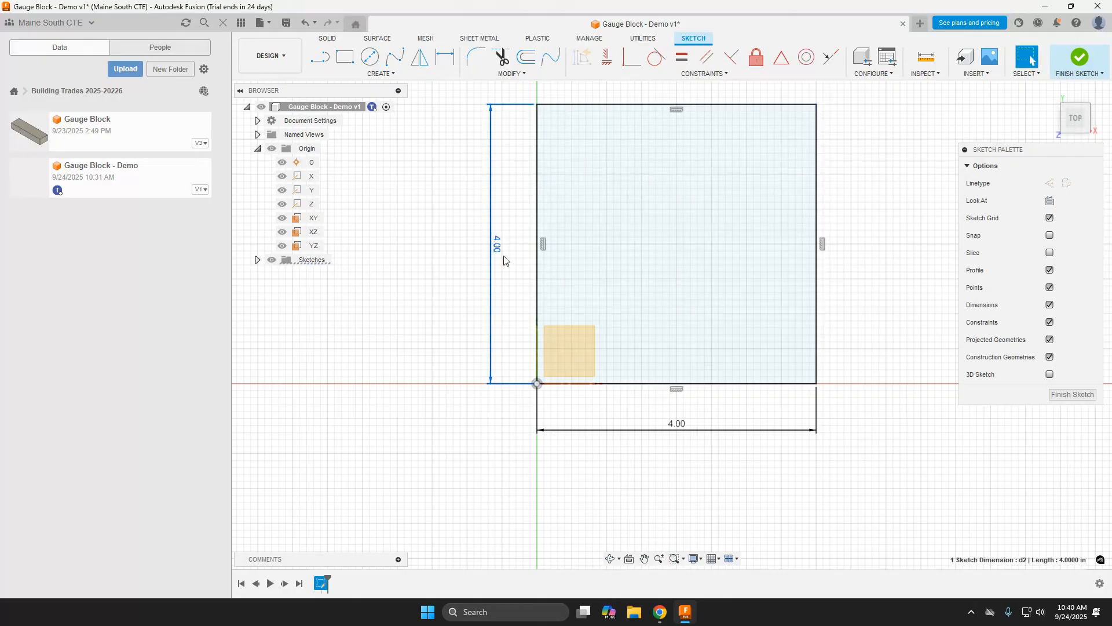
{"action": "double_click", "coordinate": [501, 252]}
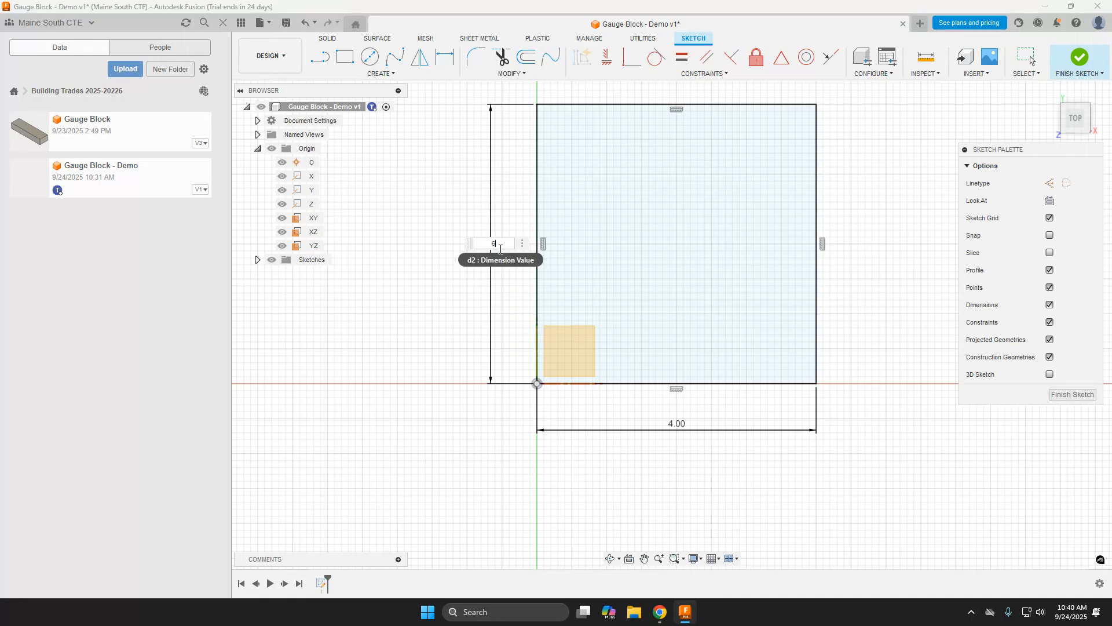
{"action": "type", "text": "6"}
{"action": "key", "text": "Return"}
{"action": "double_click", "coordinate": [676, 423]}
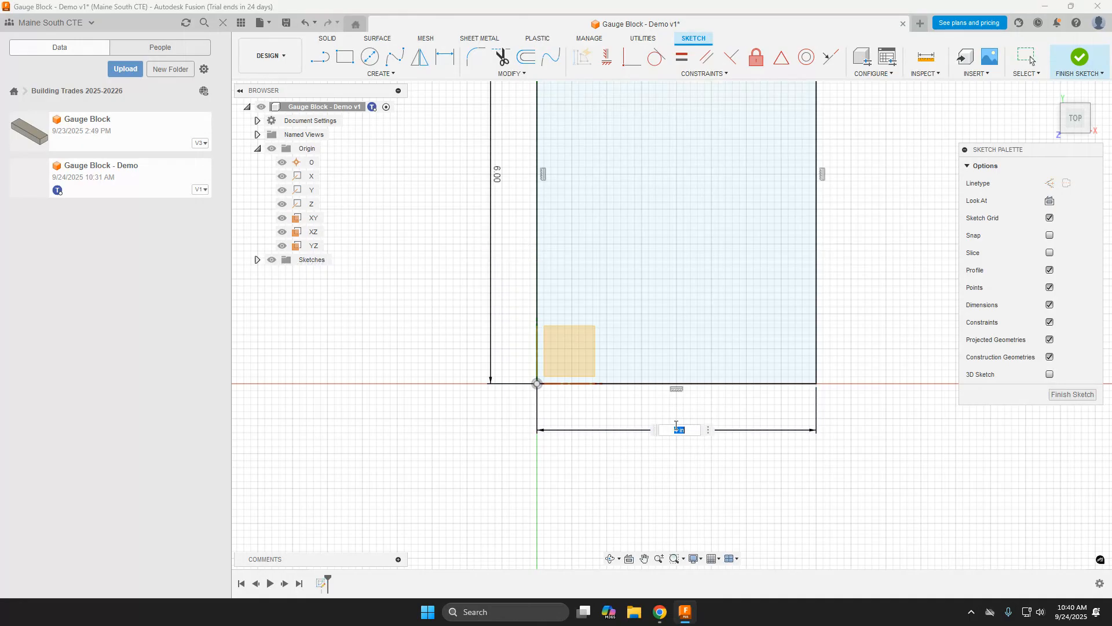
{"action": "key", "text": "Return"}
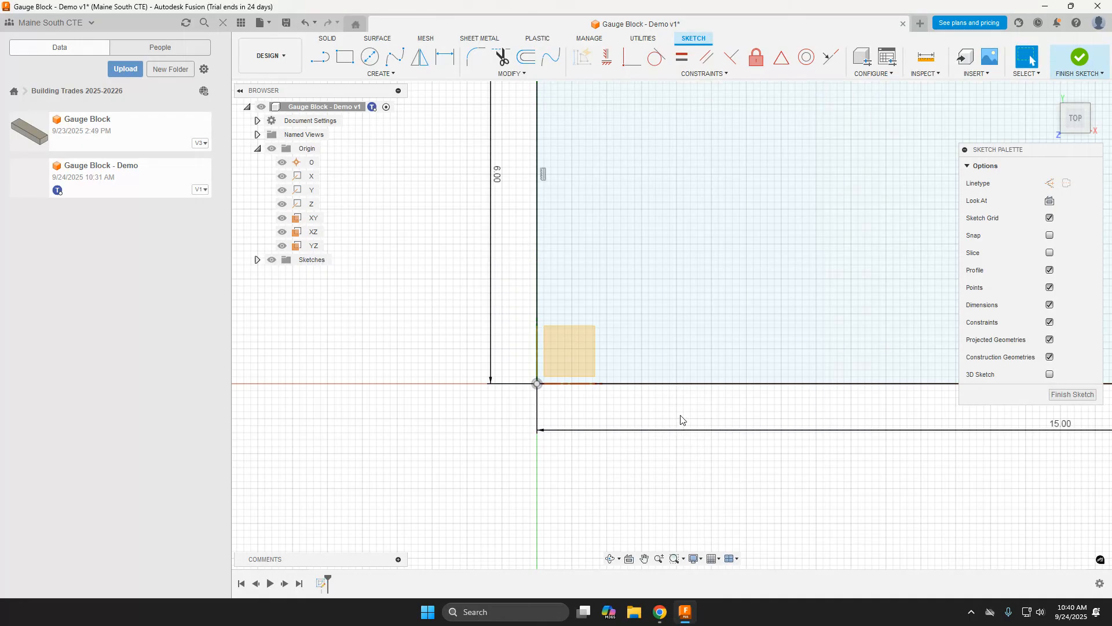
Examine the whole rectangle sketch from the top and in three-dimensional views relative to the origin planes
{"action": "scroll", "coordinate": [641, 391], "scroll_direction": "down", "scroll_amount": 5}
{"action": "middle_click_drag", "start_coordinate": [694, 318], "coordinate": [566, 320]}
{"action": "scroll", "coordinate": [571, 323], "scroll_direction": "down", "scroll_amount": 2}
{"action": "scroll", "coordinate": [569, 323], "scroll_direction": "up", "scroll_amount": 3}
{"action": "scroll", "coordinate": [570, 323], "scroll_direction": "down", "scroll_amount": 5}
{"action": "scroll", "coordinate": [569, 322], "scroll_direction": "up", "scroll_amount": 5}
{"action": "scroll", "coordinate": [675, 355], "scroll_direction": "down", "scroll_amount": 4}
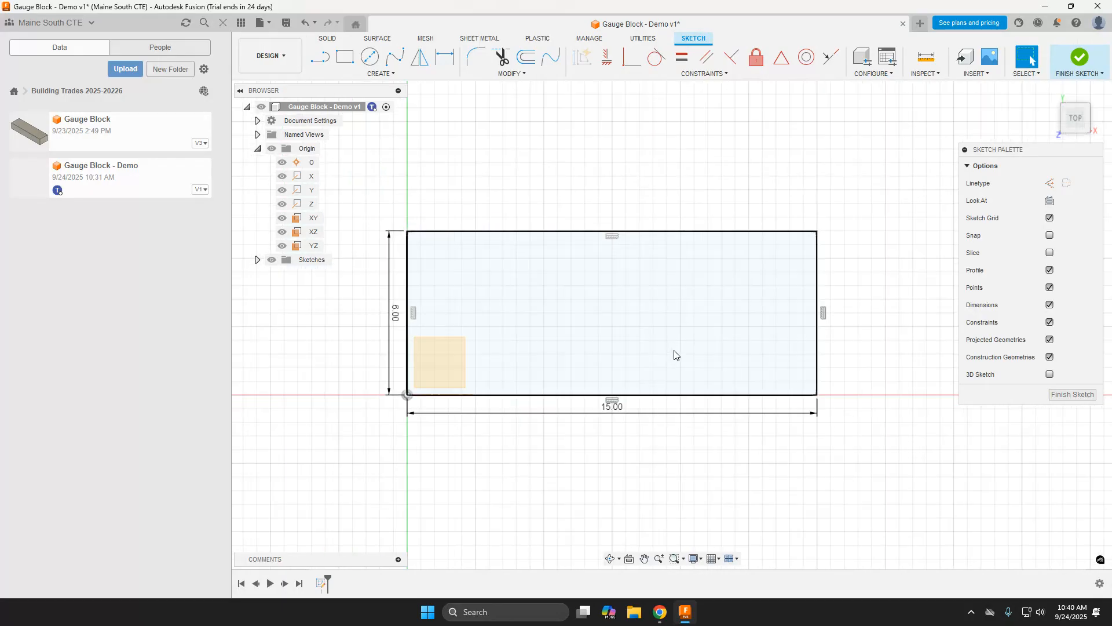
{"action": "mouse_move", "coordinate": [603, 315]}
{"action": "middle_mouse_down"}
{"action": "mouse_move", "coordinate": [444, 313]}
{"action": "mouse_move", "coordinate": [837, 303]}
{"action": "mouse_move", "coordinate": [722, 297]}
{"action": "mouse_move", "coordinate": [728, 266]}
{"action": "mouse_move", "coordinate": [709, 355]}
{"action": "mouse_move", "coordinate": [521, 256]}
{"action": "mouse_move", "coordinate": [789, 201]}
{"action": "mouse_move", "coordinate": [653, 380]}
{"action": "mouse_move", "coordinate": [617, 271]}
{"action": "middle_mouse_up"}
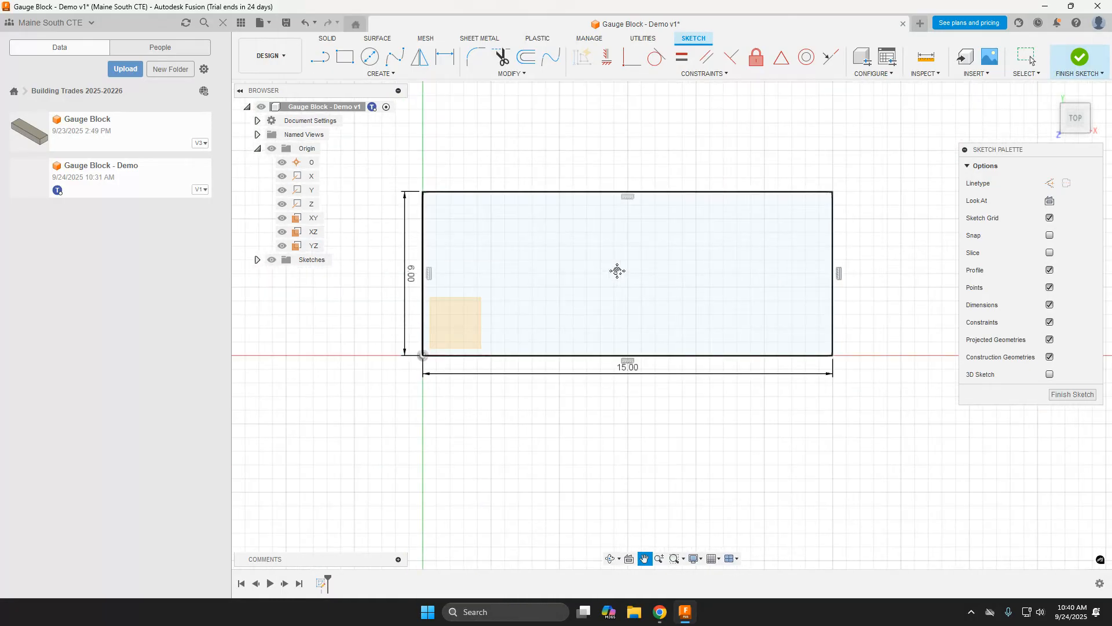
{"action": "key", "text": "Escape"}
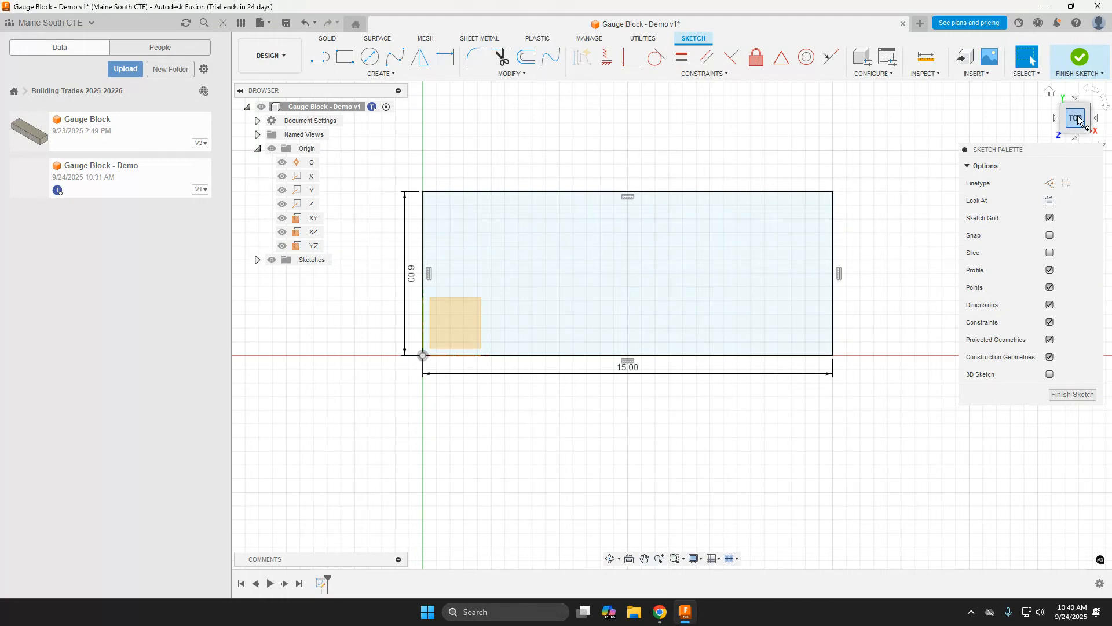
{"action": "mouse_move", "coordinate": [1073, 120]}
{"action": "left_mouse_down"}
{"action": "mouse_move", "coordinate": [1048, 74]}
{"action": "mouse_move", "coordinate": [1093, 88]}
{"action": "mouse_move", "coordinate": [1061, 126]}
{"action": "mouse_move", "coordinate": [1072, 116]}
{"action": "left_mouse_up"}
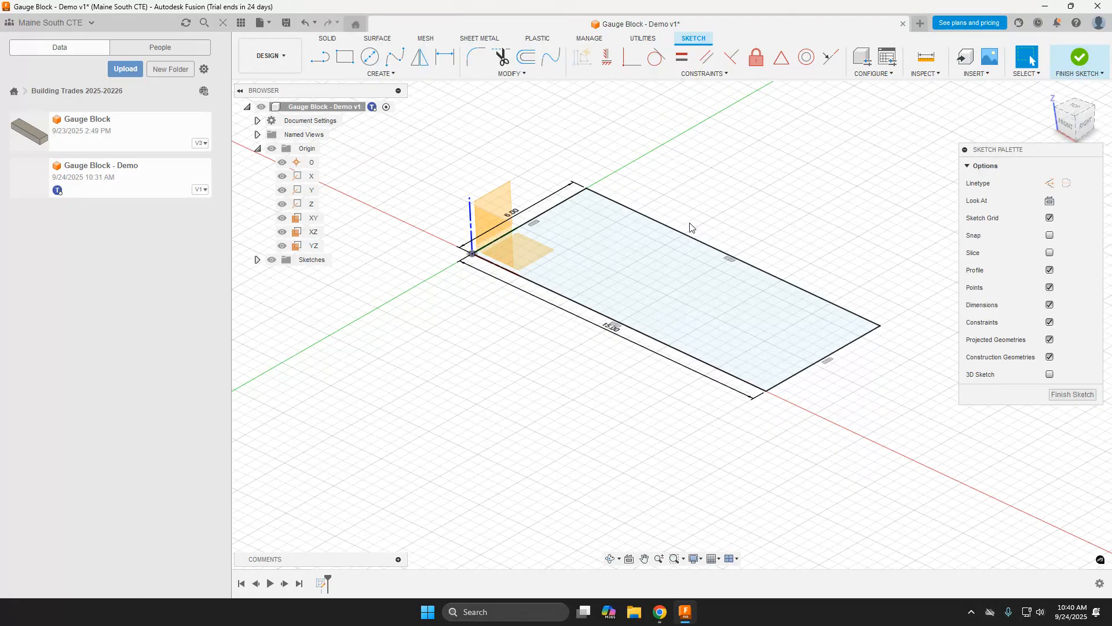
{"action": "mouse_move", "coordinate": [695, 226]}
{"action": "middle_mouse_down", "text": "shift"}
{"action": "mouse_move", "coordinate": [737, 261]}
{"action": "mouse_move", "coordinate": [735, 291]}
{"action": "mouse_move", "coordinate": [676, 285]}
{"action": "mouse_move", "coordinate": [690, 223]}
{"action": "mouse_move", "coordinate": [830, 179]}
{"action": "middle_mouse_up", "text": "shift"}
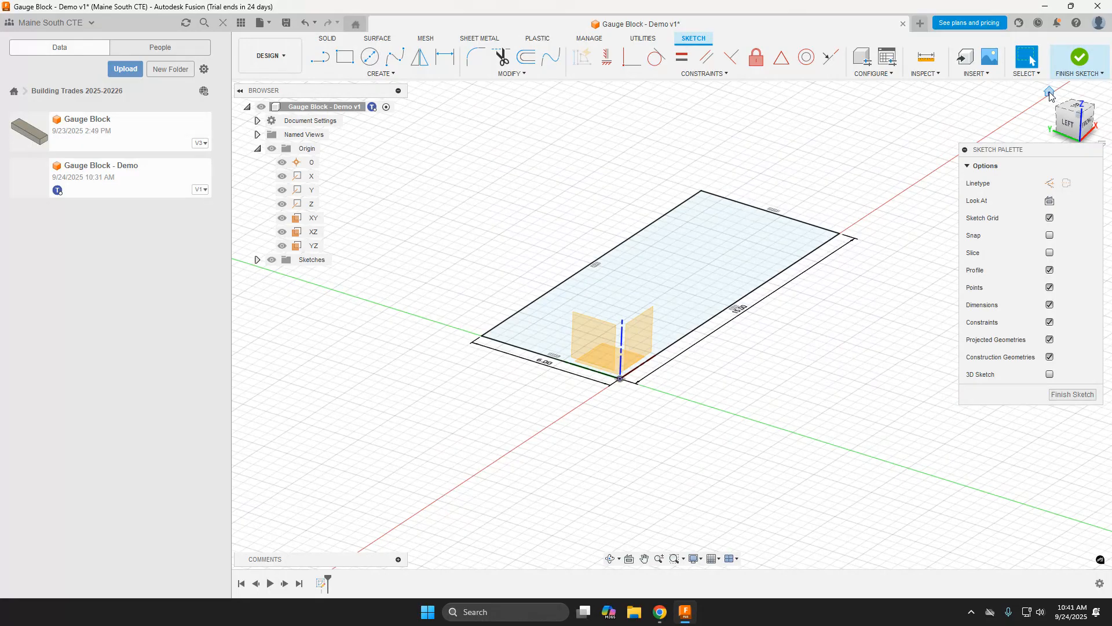
Delete only the upper horizontal edge of the dimensioned rectangle
{"action": "left_click", "coordinate": [1050, 94]}
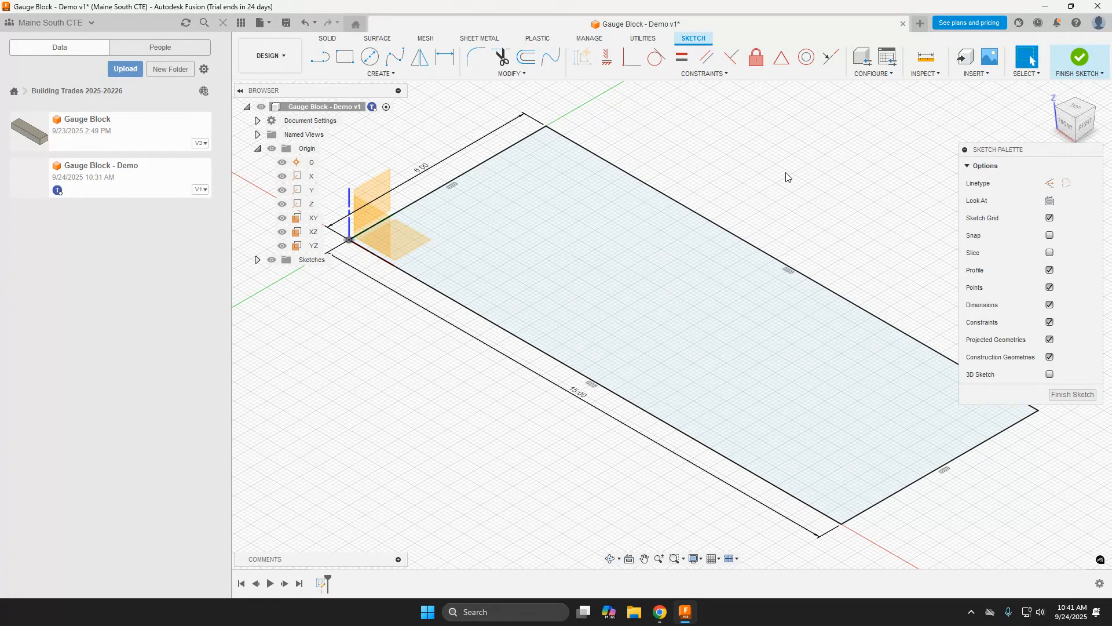
{"action": "left_click", "coordinate": [1078, 112]}
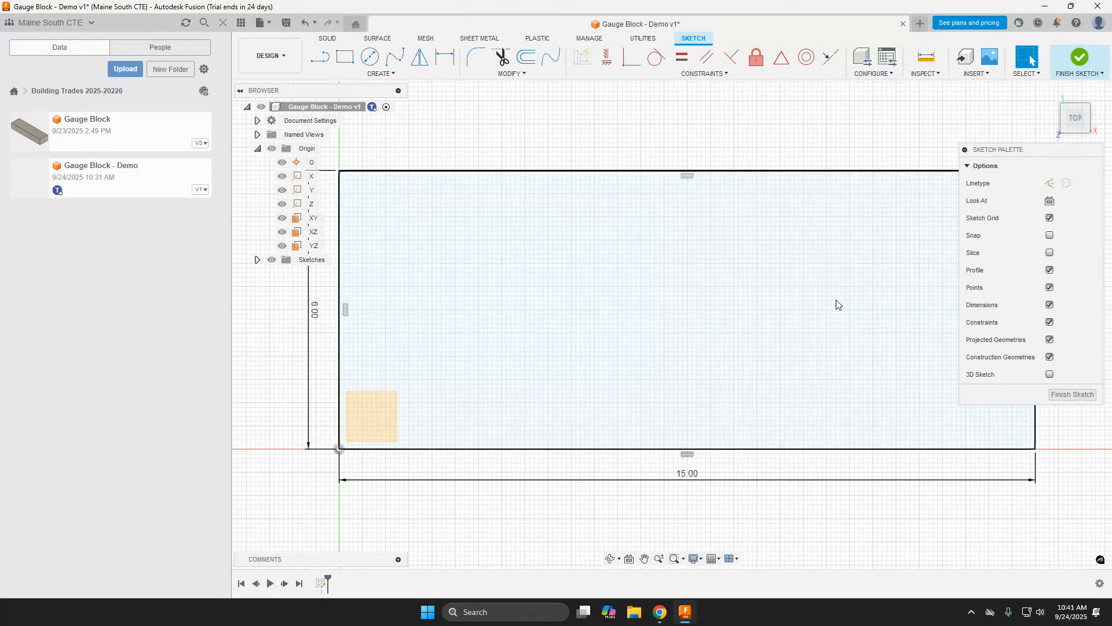
{"action": "scroll", "coordinate": [837, 305], "scroll_direction": "up", "scroll_amount": 1}
{"action": "scroll", "coordinate": [838, 305], "scroll_direction": "down", "scroll_amount": 3}
{"action": "scroll", "coordinate": [836, 302], "scroll_direction": "down", "scroll_amount": 1}
{"action": "mouse_move", "coordinate": [837, 302]}
{"action": "middle_mouse_down"}
{"action": "mouse_move", "coordinate": [701, 318]}
{"action": "mouse_move", "coordinate": [755, 344]}
{"action": "middle_mouse_up"}
{"action": "left_click", "coordinate": [437, 246]}
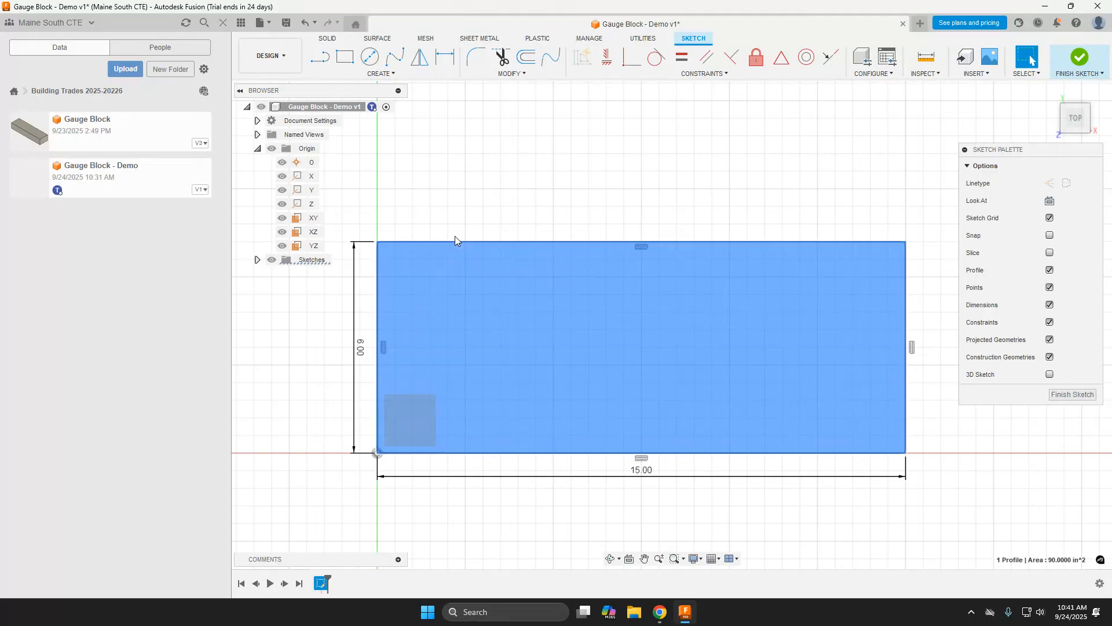
{"action": "left_click", "coordinate": [774, 150]}
{"action": "left_click", "coordinate": [616, 244]}
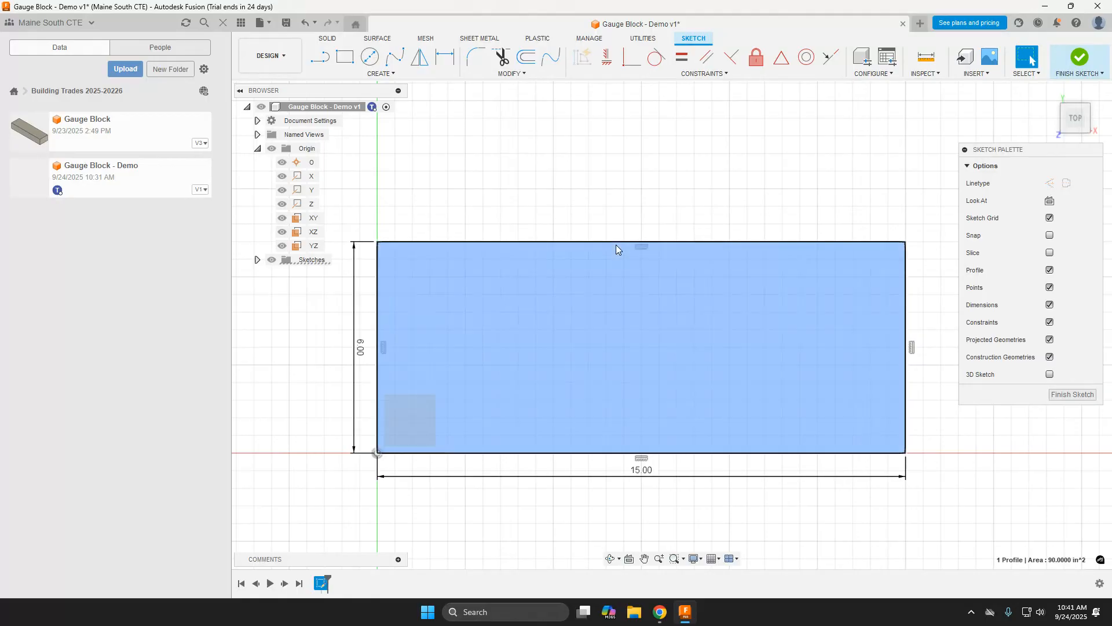
{"action": "left_click", "coordinate": [614, 241]}
{"action": "key", "text": "Delete"}
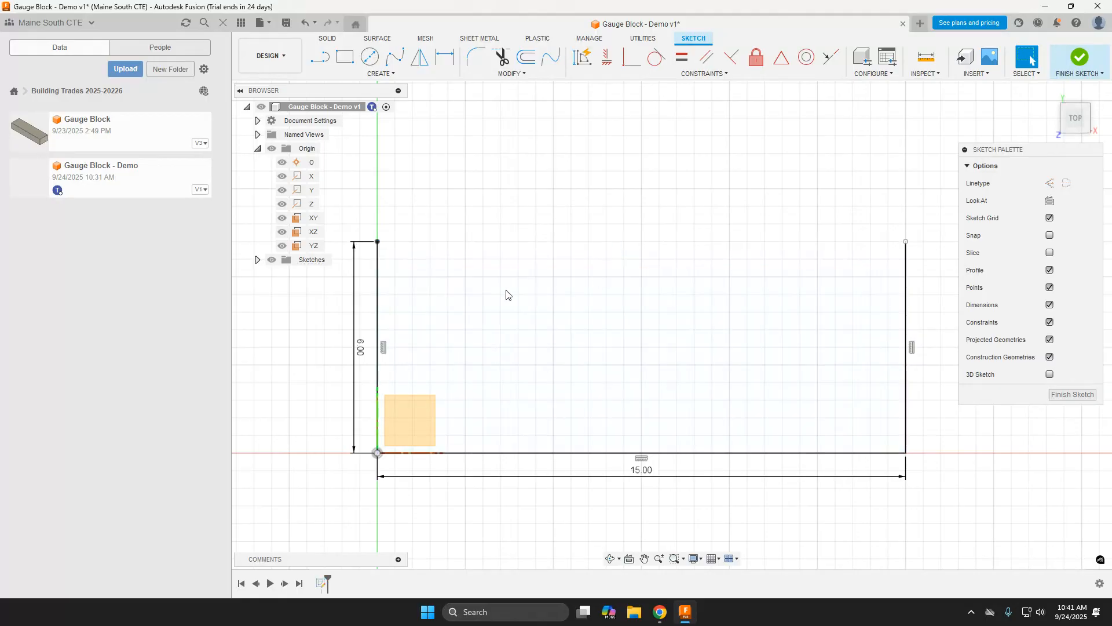
Delete the rectangle's remaining left, bottom and right edges one at a time
{"action": "left_click", "coordinate": [378, 301]}
{"action": "key", "text": "Delete"}
{"action": "left_click", "coordinate": [696, 453]}
{"action": "key", "text": "Delete"}
{"action": "left_click", "coordinate": [906, 292]}
{"action": "key", "text": "Delete"}
Undo the individual edge deletions to restore the complete rectangle with its dimensions
{"action": "key", "text": "ctrl+z"}
{"action": "key", "text": "ctrl+z"}
{"action": "key", "text": "ctrl+z"}
{"action": "key", "text": "ctrl+z"}
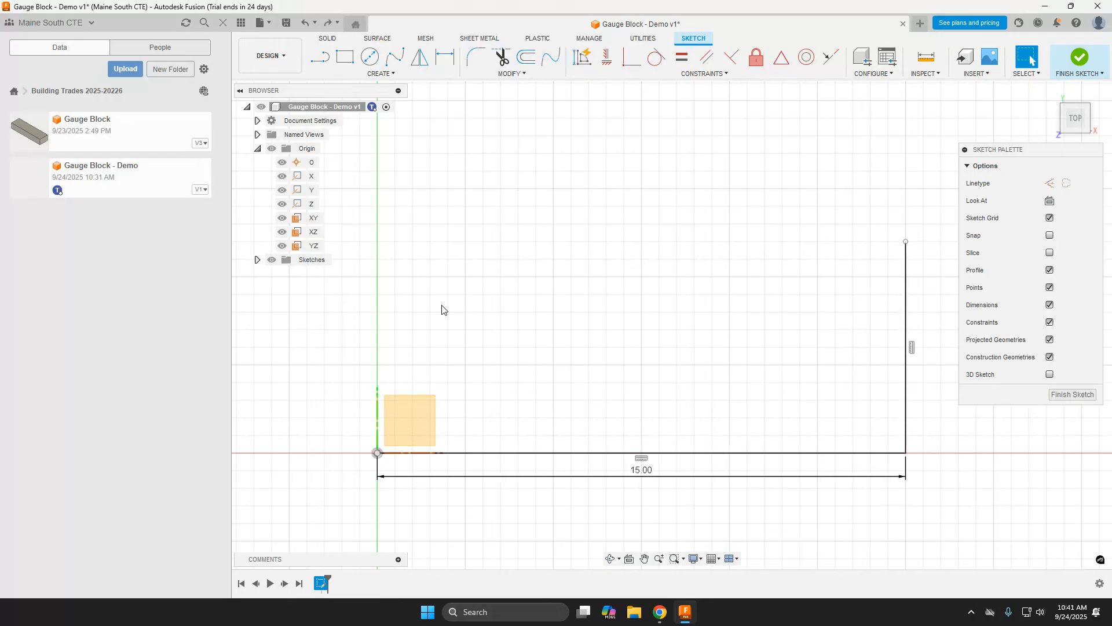
Delete the entire rectangle with its dimensions and draw a new 2-point rectangle from the origin into the positive X and Y quadrant
{"action": "mouse_move", "coordinate": [352, 206]}
{"action": "left_mouse_down"}
{"action": "mouse_move", "coordinate": [452, 310]}
{"action": "mouse_move", "coordinate": [707, 464]}
{"action": "mouse_move", "coordinate": [934, 527]}
{"action": "left_mouse_up"}
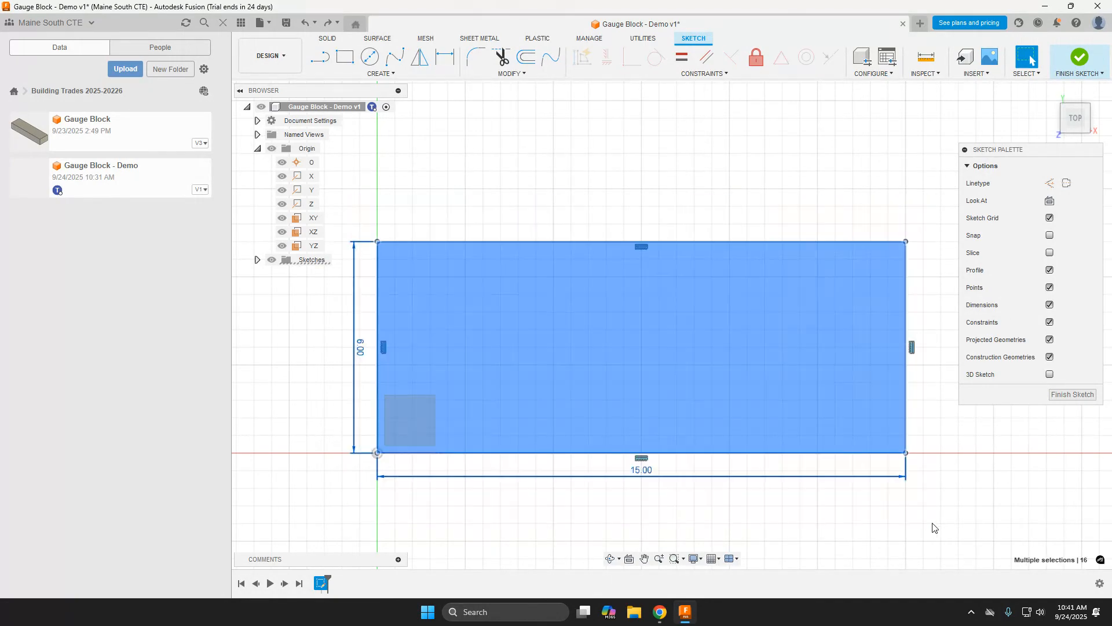
{"action": "key", "text": "Delete"}
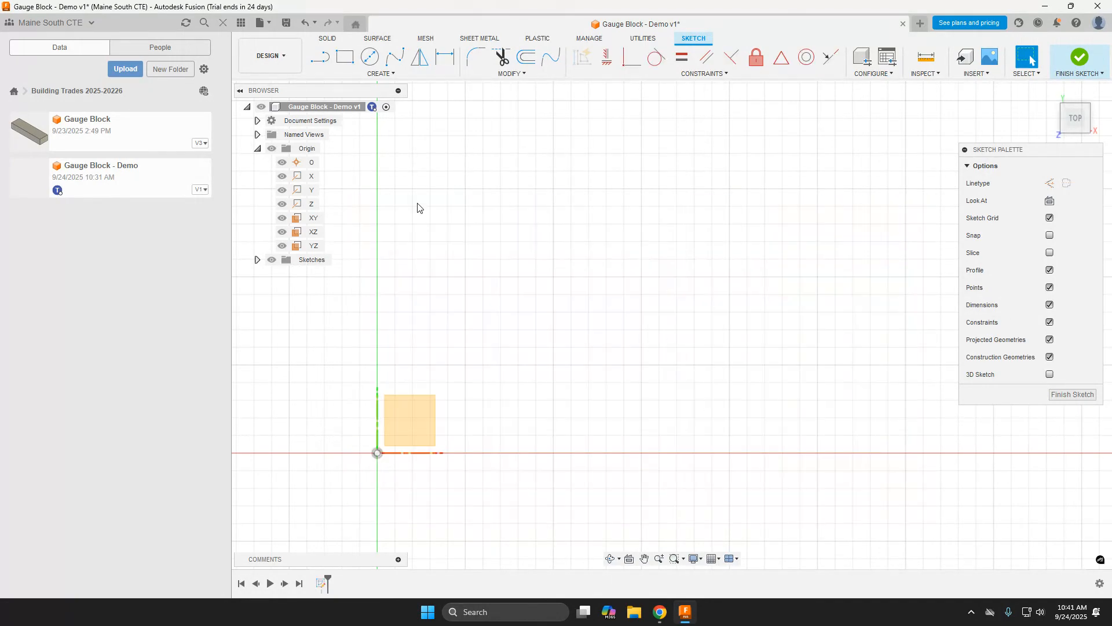
{"action": "left_click", "coordinate": [347, 61]}
{"action": "left_click", "coordinate": [377, 452]}
{"action": "left_click", "coordinate": [881, 195]}
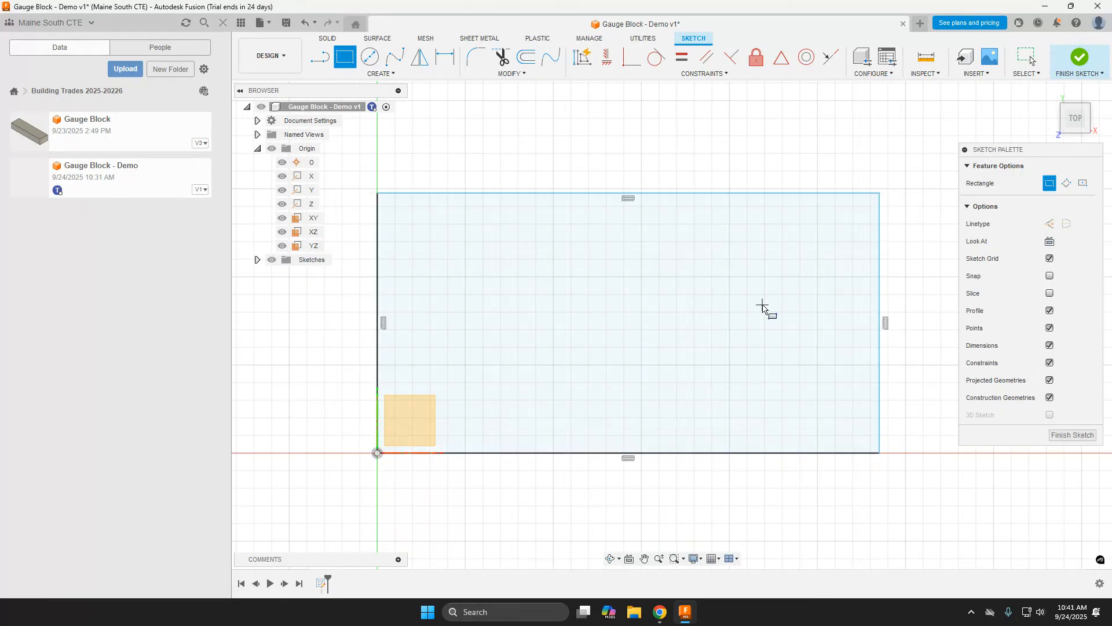
{"action": "key", "text": "Escape"}
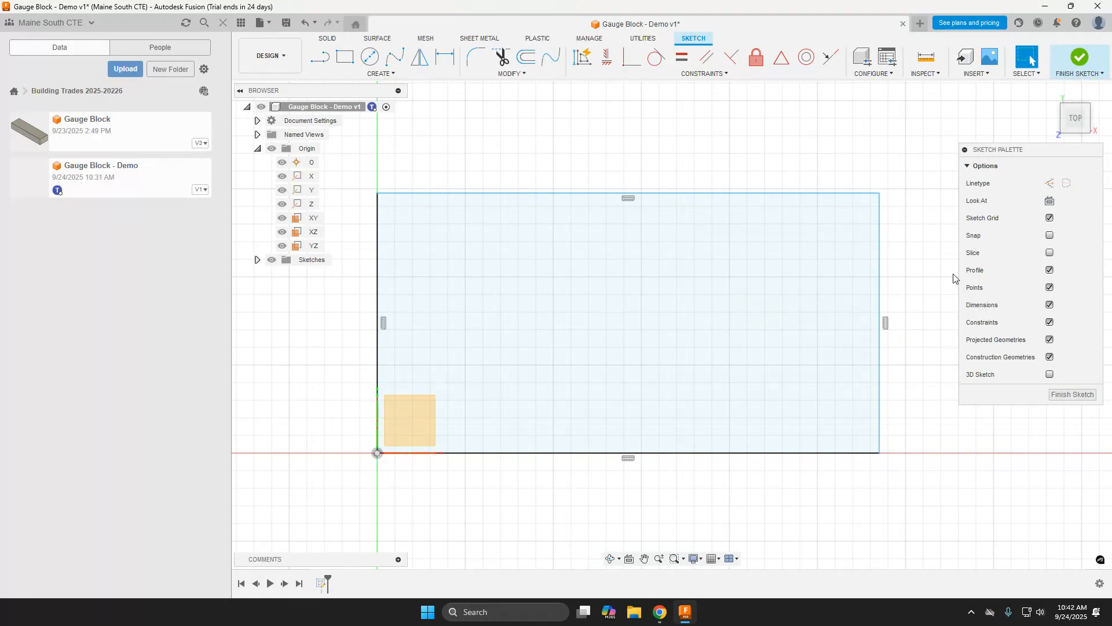
Stretch the undimensioned rectangle by its upper and right edges to about 17.2 in wide and 10.4 in high
{"action": "scroll", "coordinate": [726, 496], "scroll_direction": "down", "scroll_amount": 3}
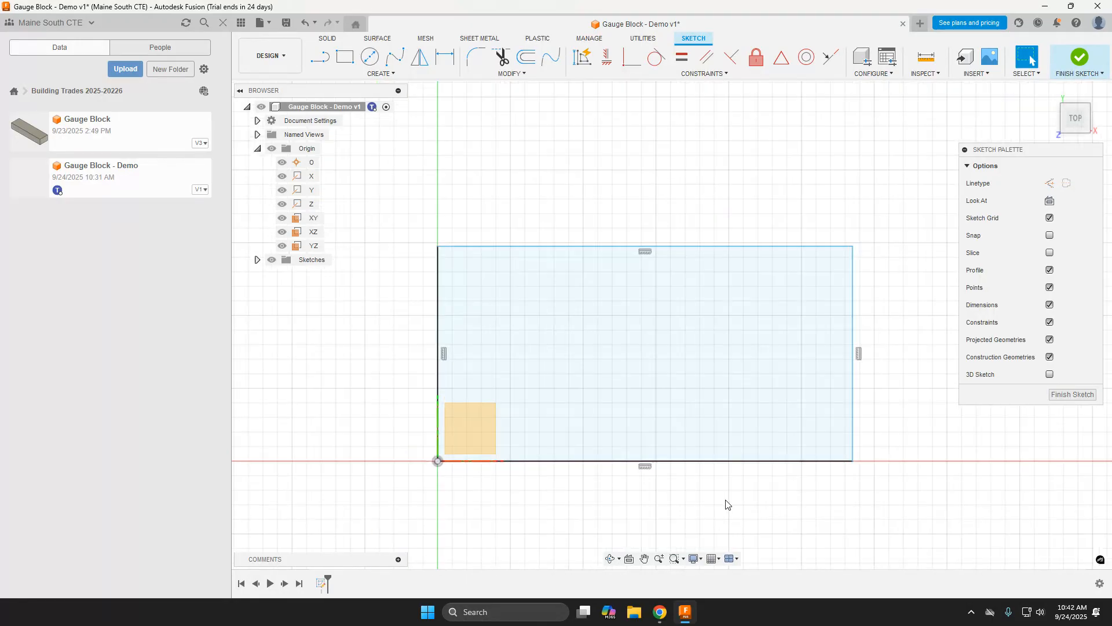
{"action": "middle_click_drag", "start_coordinate": [799, 217], "coordinate": [690, 214]}
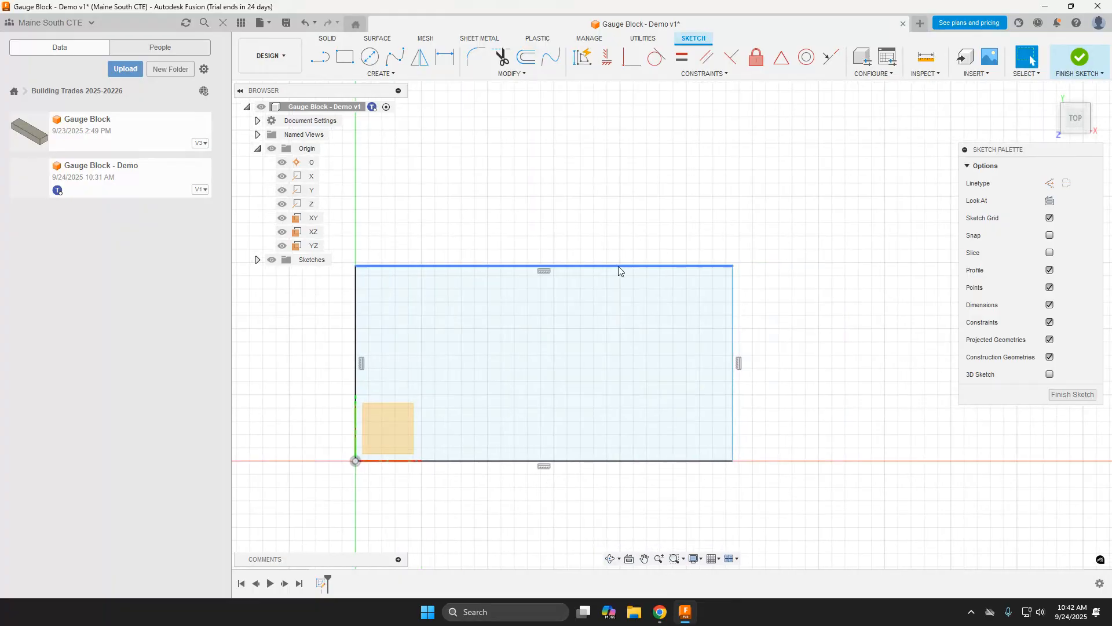
{"action": "mouse_move", "coordinate": [618, 261]}
{"action": "left_mouse_down"}
{"action": "mouse_move", "coordinate": [623, 159]}
{"action": "mouse_move", "coordinate": [628, 182]}
{"action": "left_mouse_up"}
{"action": "left_click_drag", "start_coordinate": [733, 243], "coordinate": [810, 251]}
{"action": "left_click", "coordinate": [909, 312]}
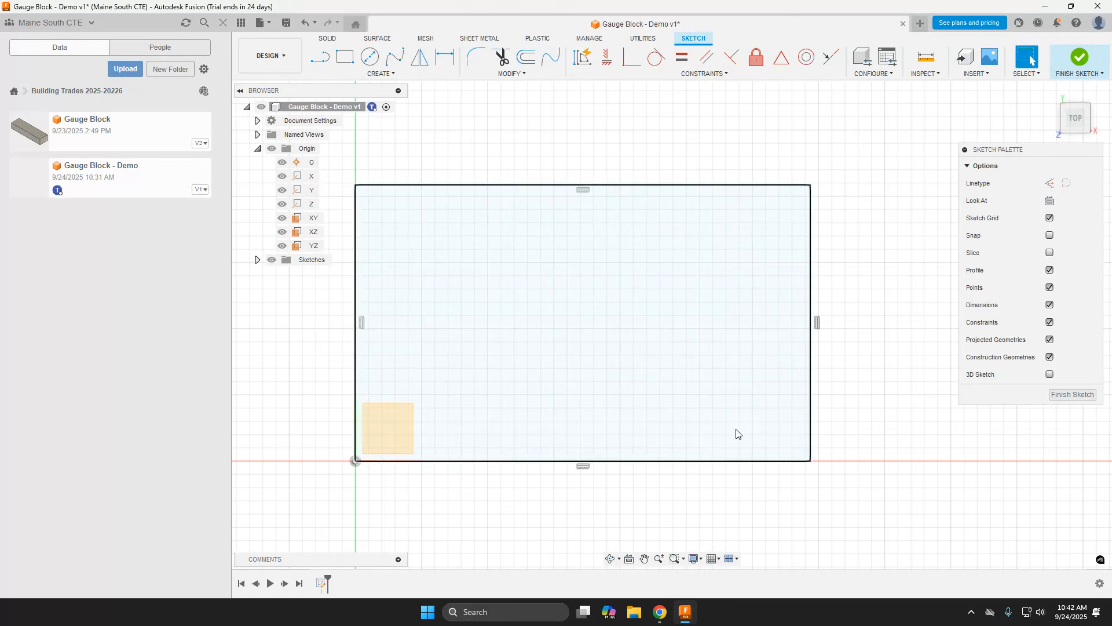
Try to move the rectangle's bottom and left edges away from the origin axes
{"action": "left_click", "coordinate": [640, 461]}
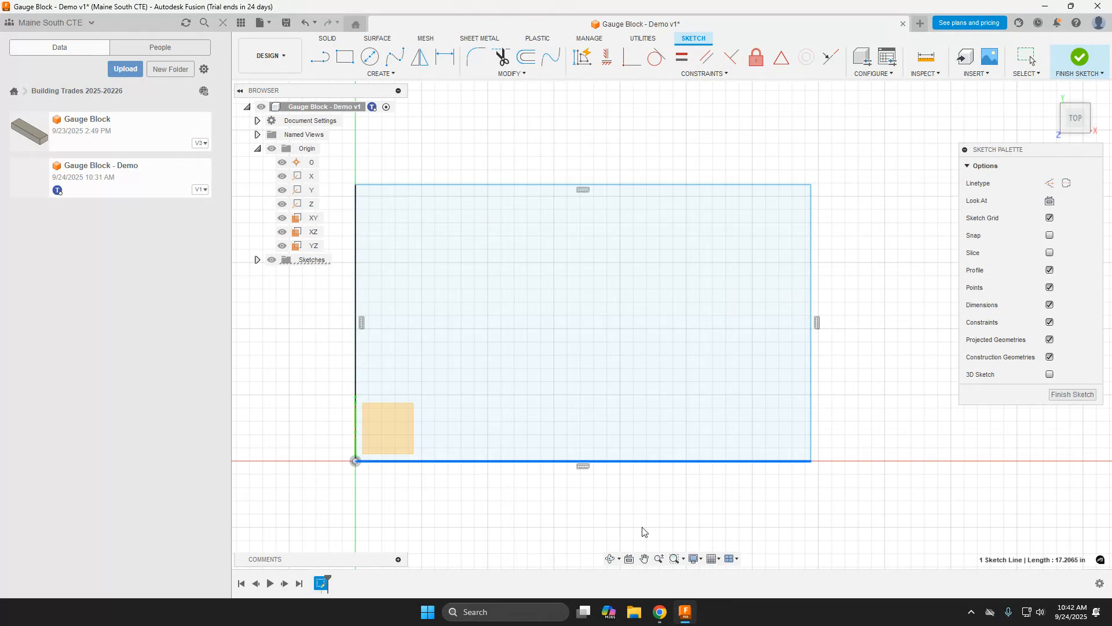
{"action": "left_click", "coordinate": [356, 275]}
{"action": "left_click_drag", "start_coordinate": [359, 293], "coordinate": [304, 306]}
{"action": "left_click", "coordinate": [305, 305]}
{"action": "left_click", "coordinate": [462, 467]}
{"action": "key", "text": "Escape"}
{"action": "left_click", "coordinate": [355, 320]}
{"action": "left_click", "coordinate": [856, 391]}
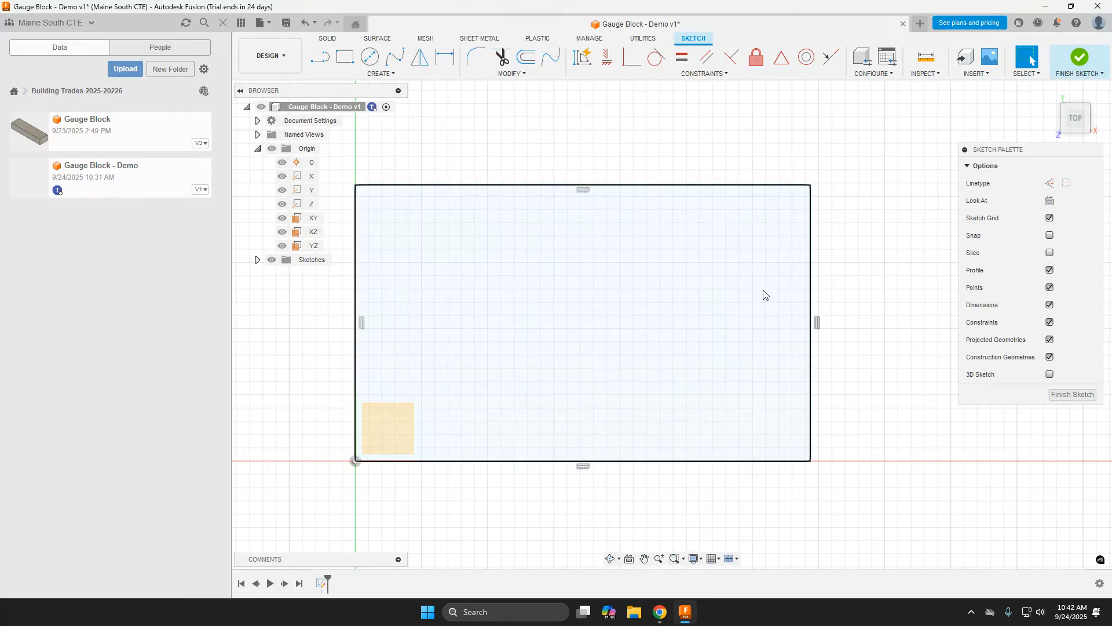
Dimension the vertical distance between the rectangle's upper and lower edges with Sketch Dimension and set it to 5 in
{"action": "middle_click_drag", "start_coordinate": [786, 284], "coordinate": [827, 281]}
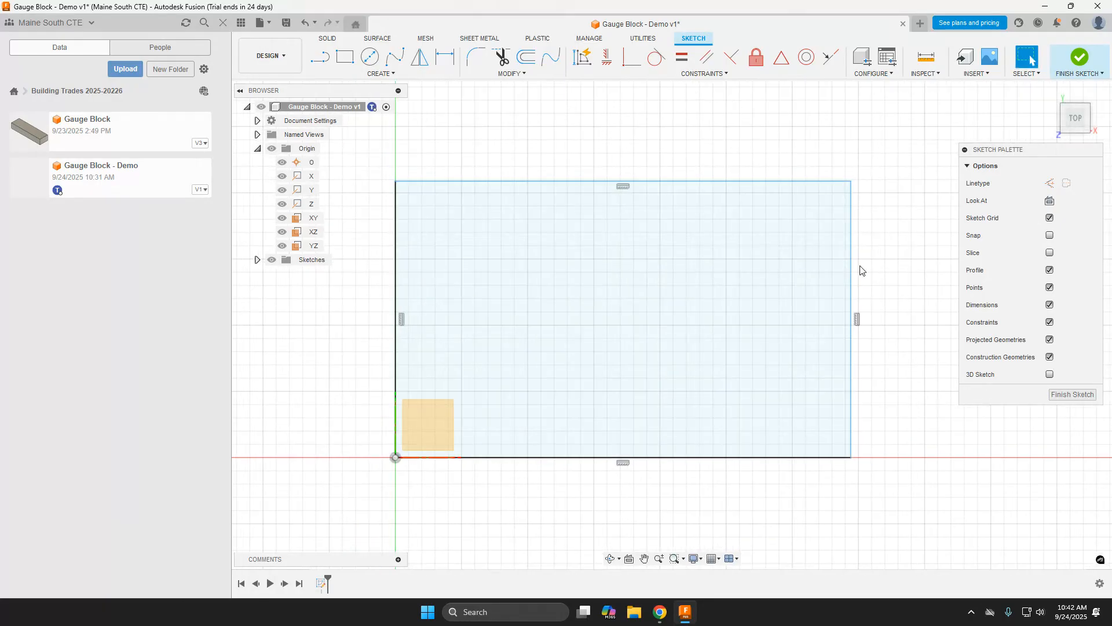
{"action": "left_click", "coordinate": [684, 76]}
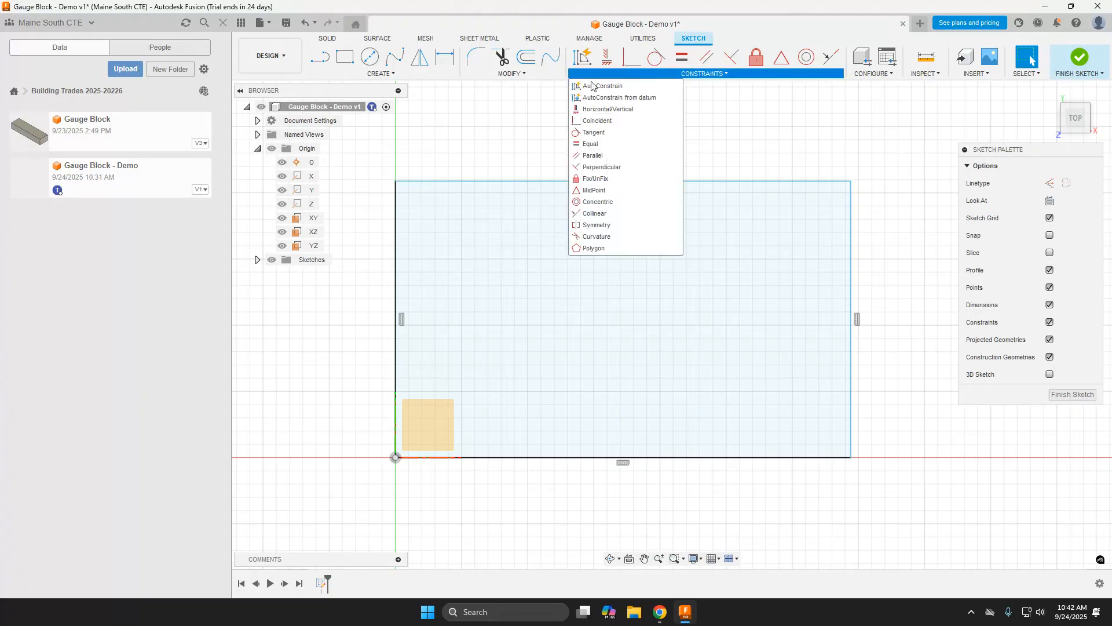
{"action": "mouse_move", "coordinate": [415, 80]}
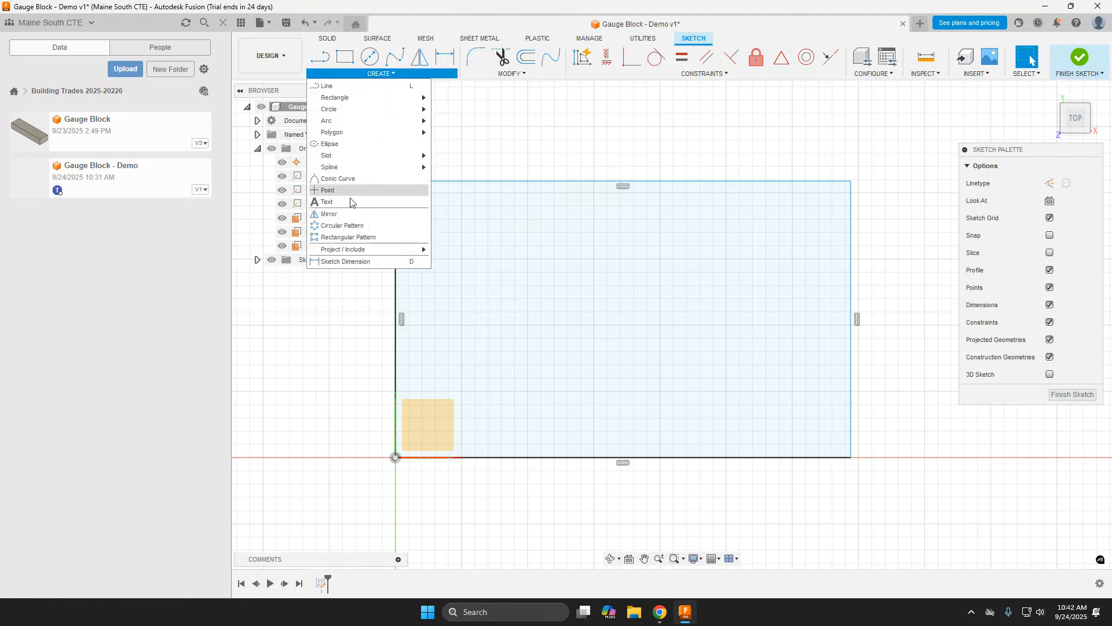
{"action": "left_click", "coordinate": [391, 262]}
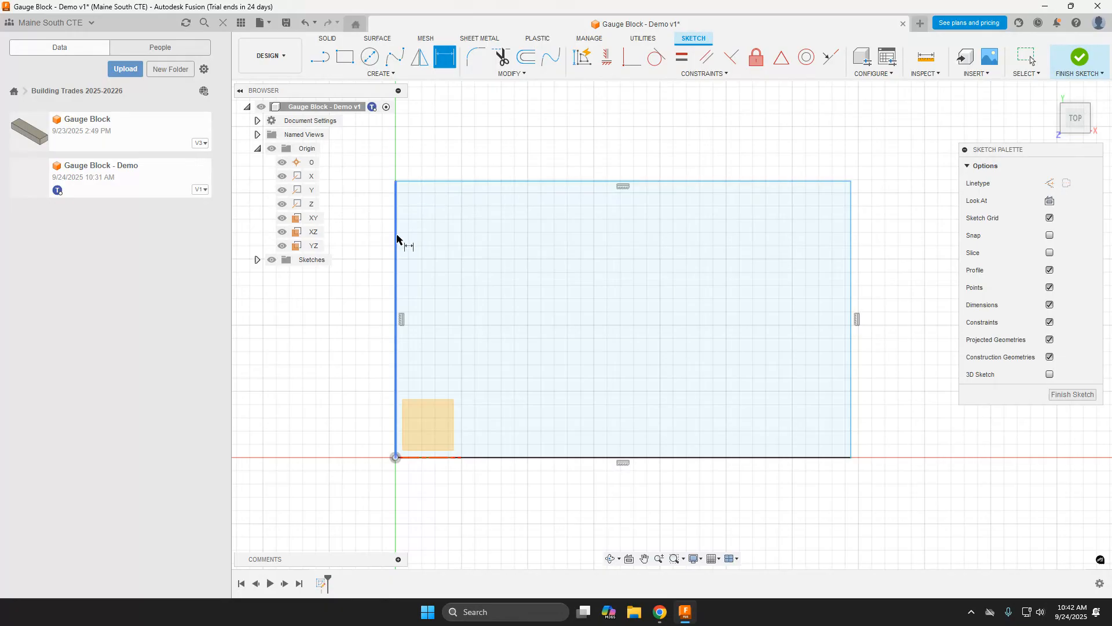
{"action": "left_click", "coordinate": [491, 183]}
{"action": "left_click", "coordinate": [507, 457]}
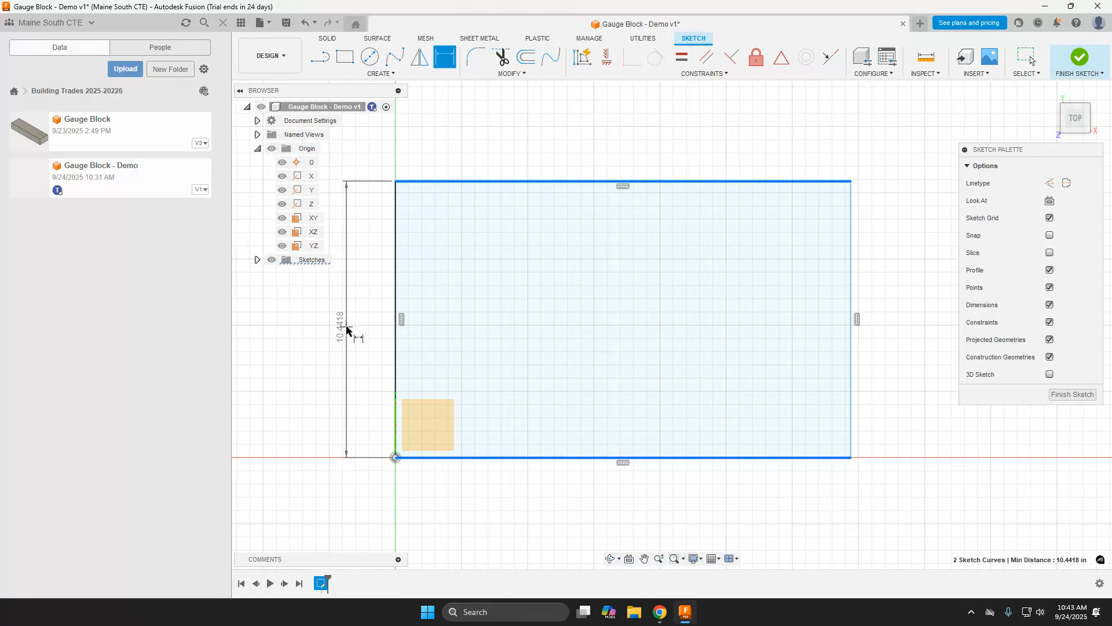
{"action": "left_click", "coordinate": [347, 329]}
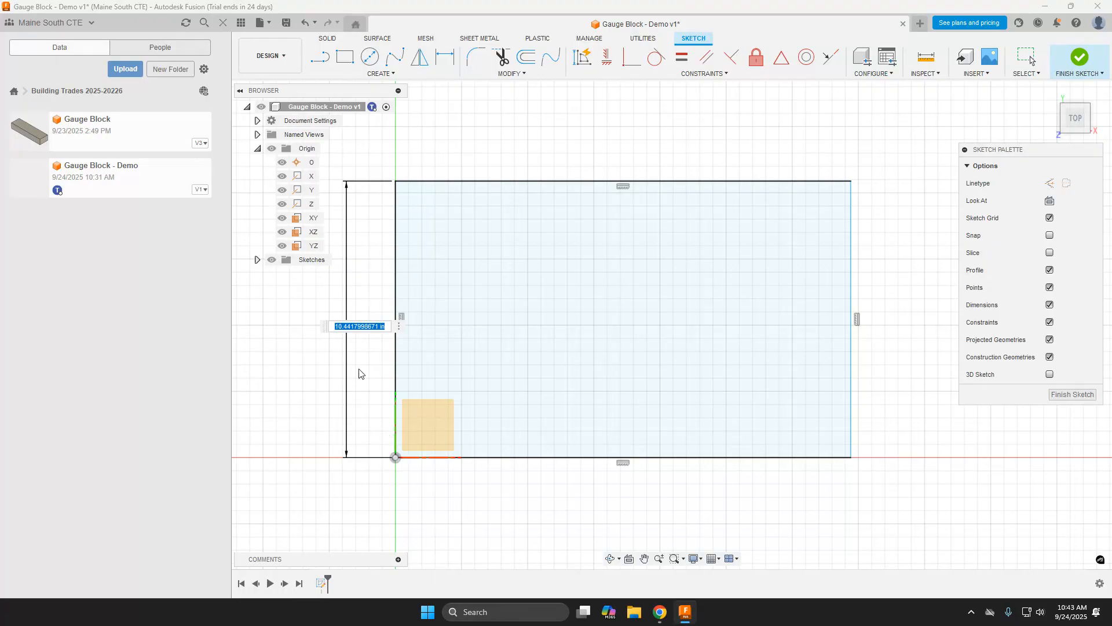
{"action": "type", "text": "5"}
{"action": "key", "text": "Return"}
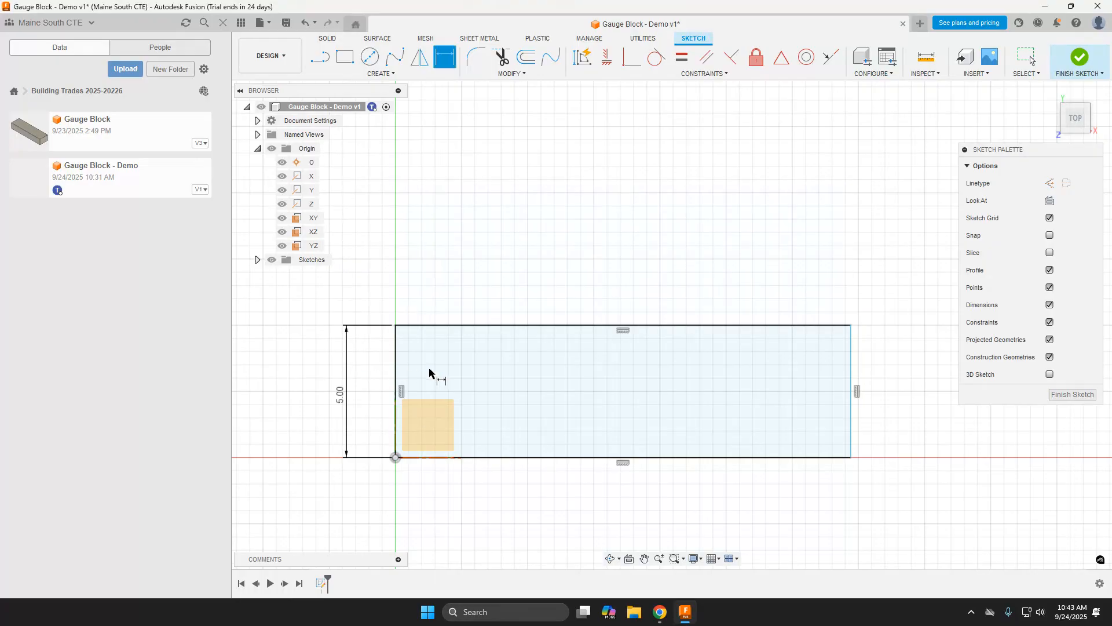
Add a horizontal dimension above the rectangle's upper edge and set it to 20 in
{"action": "middle_click_drag", "start_coordinate": [602, 313], "coordinate": [607, 246]}
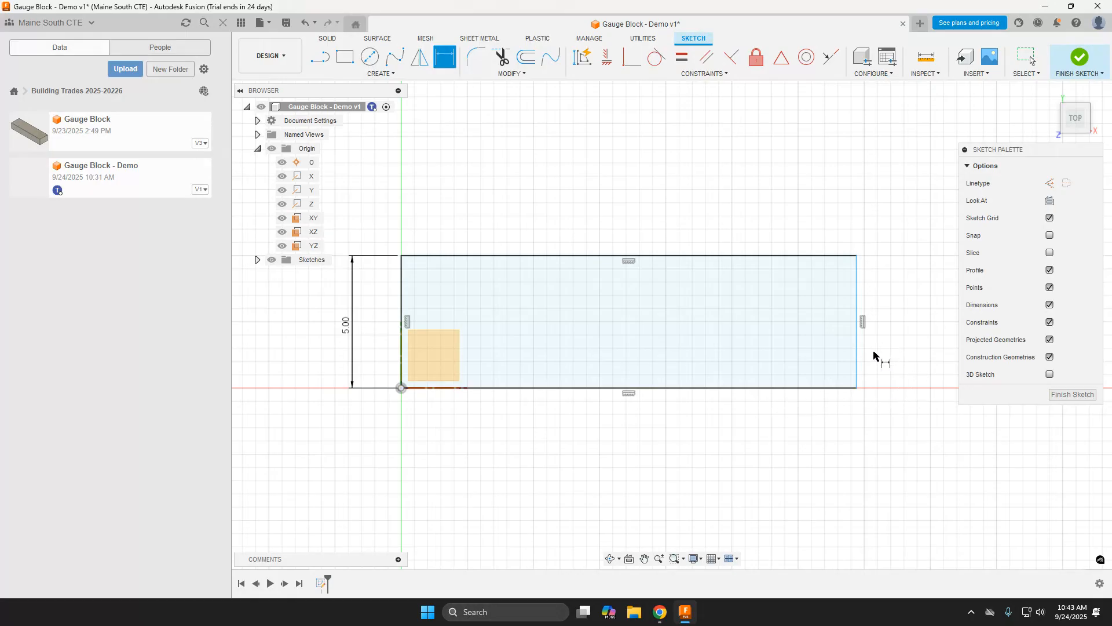
{"action": "left_click", "coordinate": [818, 256]}
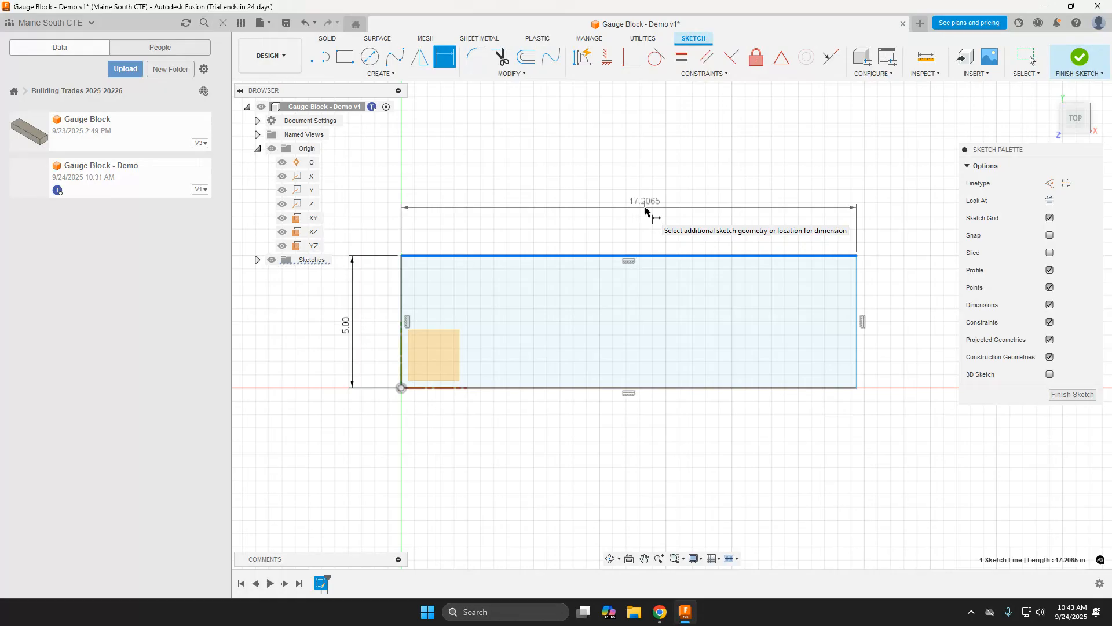
{"action": "left_click", "coordinate": [621, 238]}
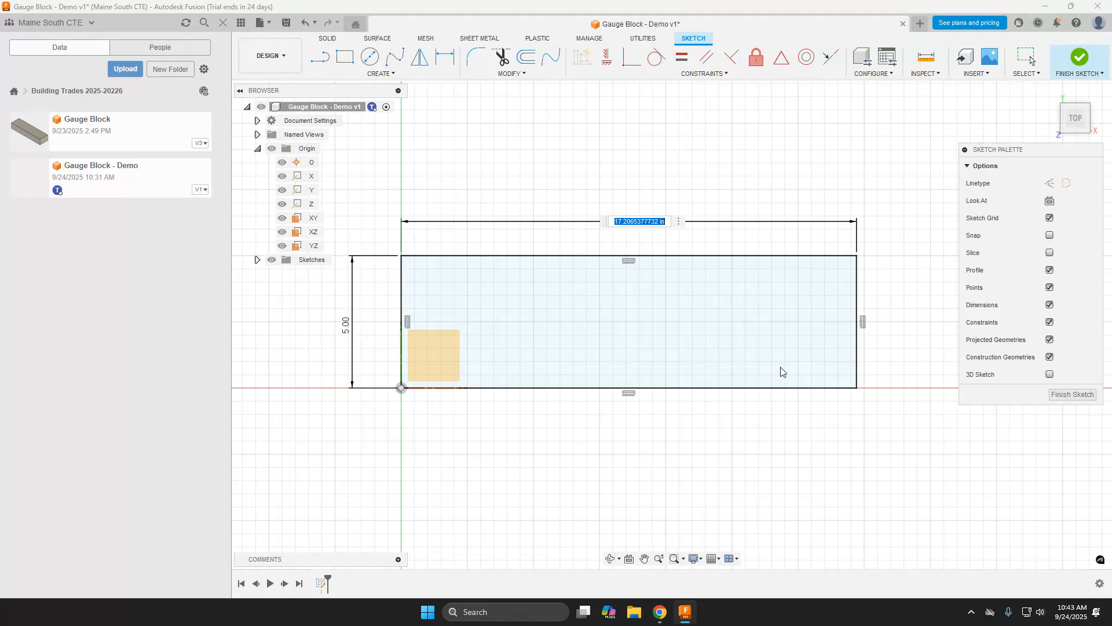
{"action": "type", "text": "20"}
{"action": "key", "text": "Return"}
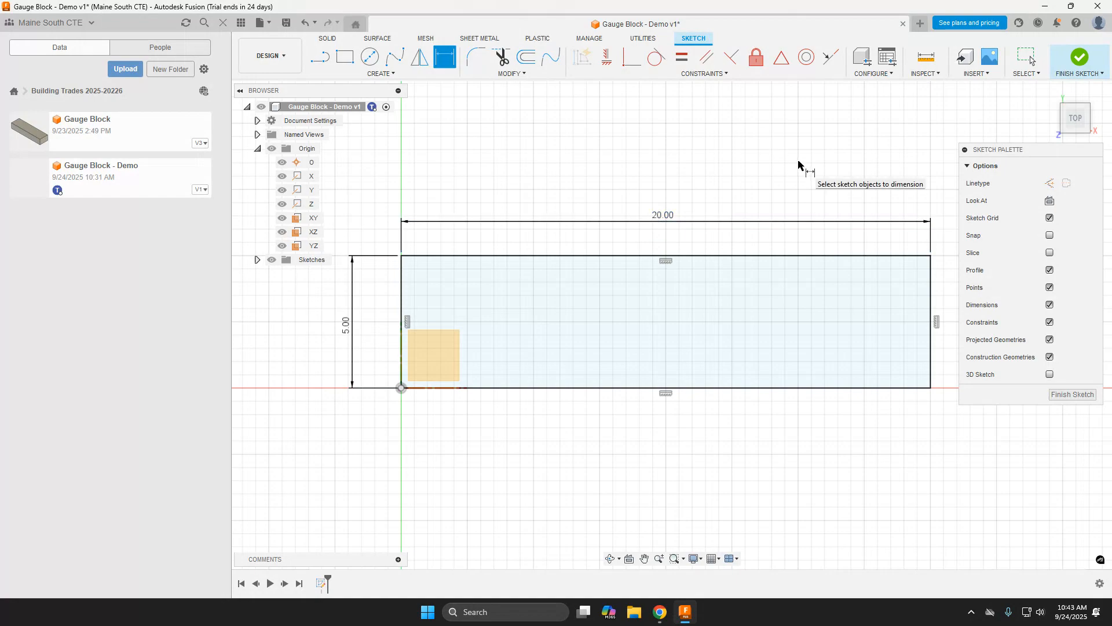
{"action": "key", "text": "Escape"}
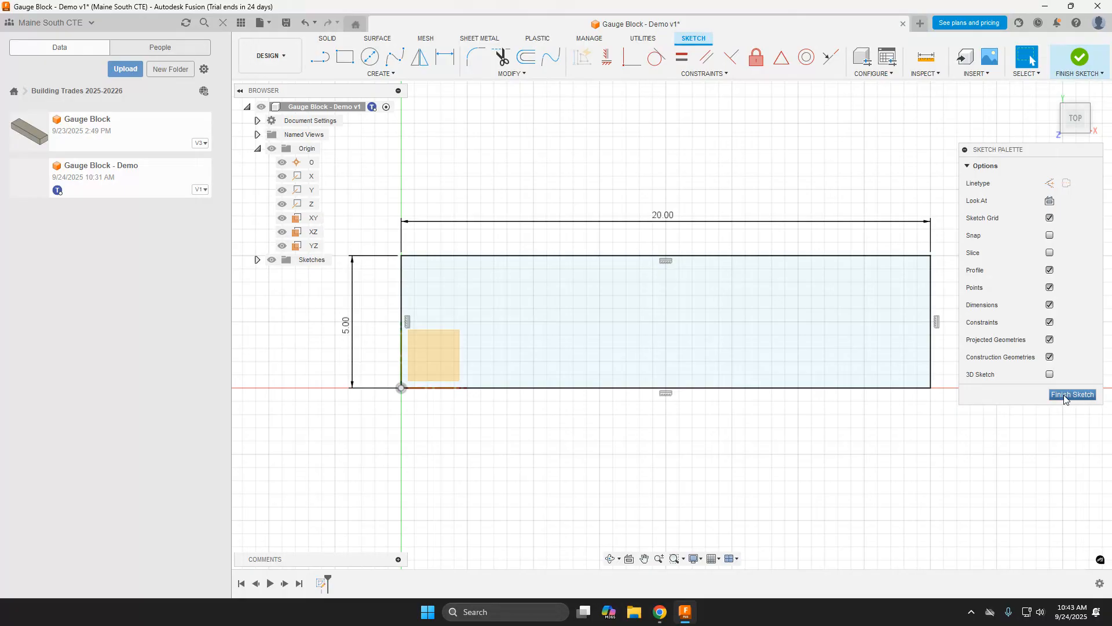
Finish the sketch, reopen it for editing and set the rectangle's horizontal dimension to 15 in
{"action": "left_click", "coordinate": [1065, 398]}
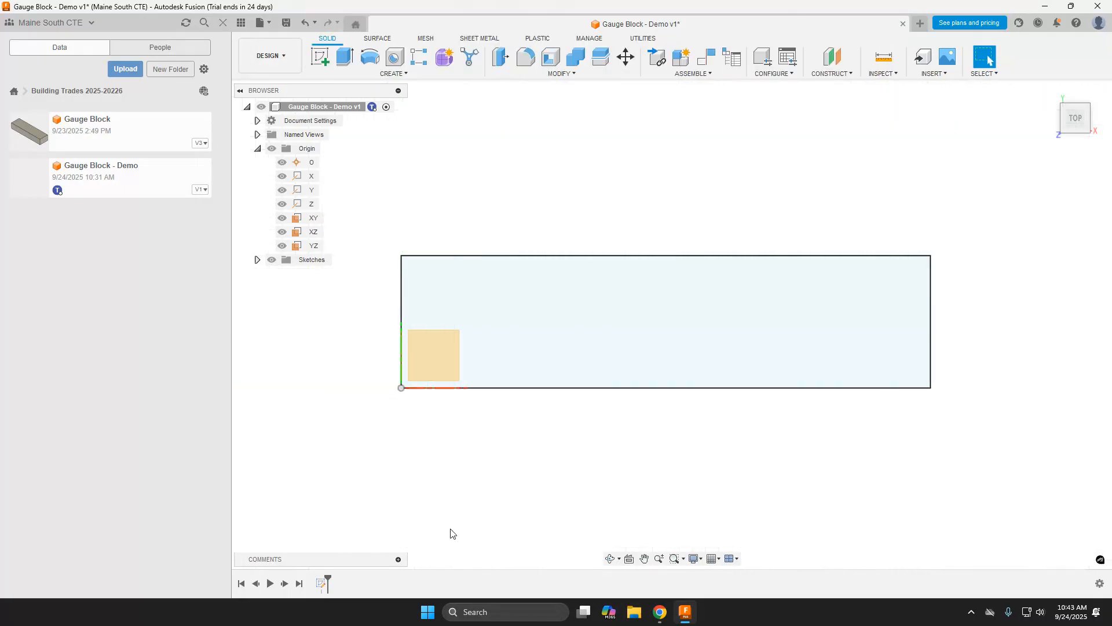
{"action": "double_click", "coordinate": [322, 584]}
{"action": "left_click", "coordinate": [666, 222]}
{"action": "double_click", "coordinate": [666, 221]}
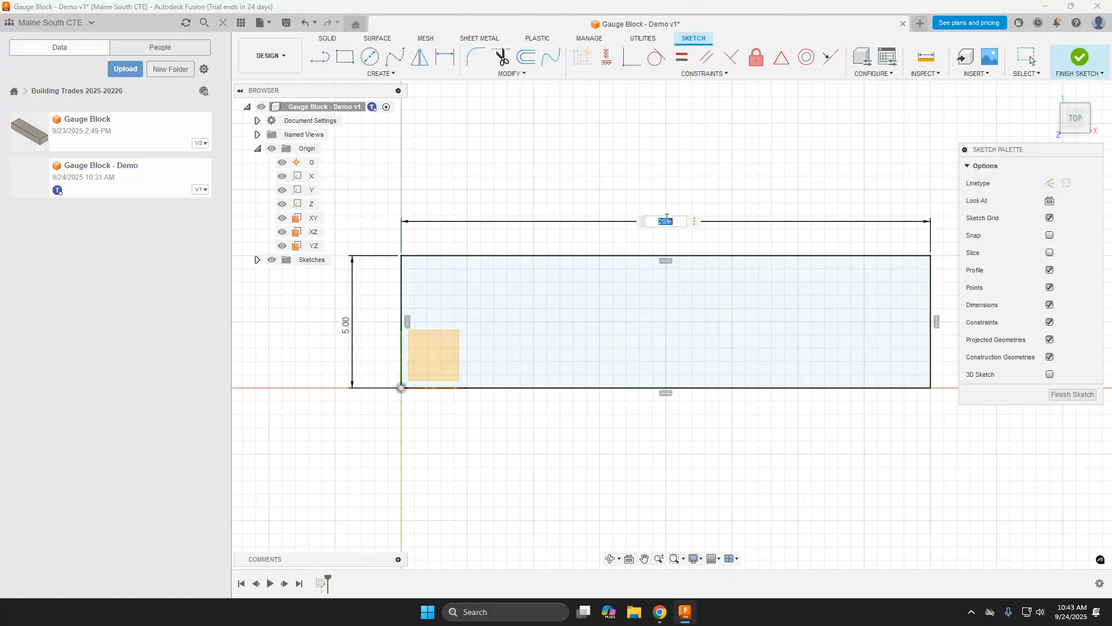
{"action": "type", "text": "15"}
{"action": "key", "text": "Return"}
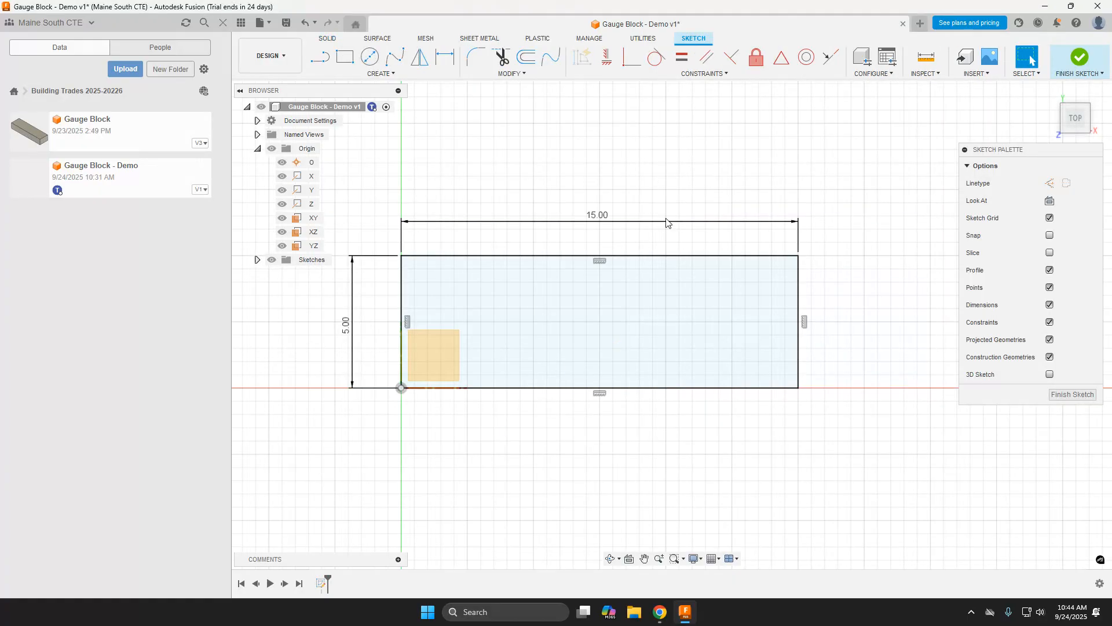
Finish the sketch, return to the home view and start an Extrude with the rectangle reselected as the profile
{"action": "left_click", "coordinate": [1078, 58]}
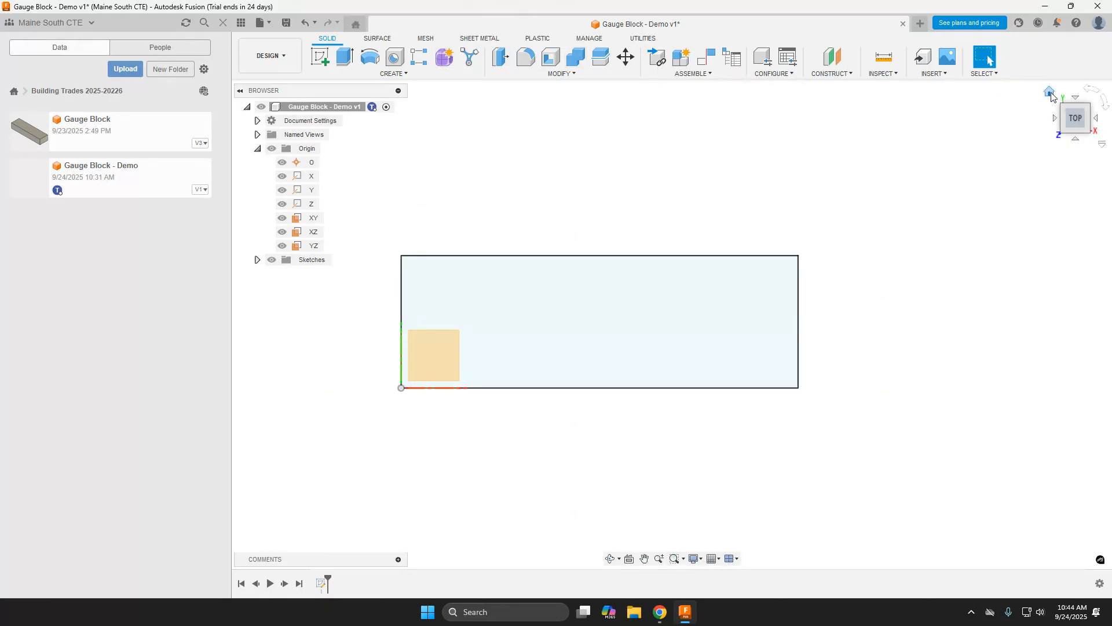
{"action": "left_click", "coordinate": [1049, 93]}
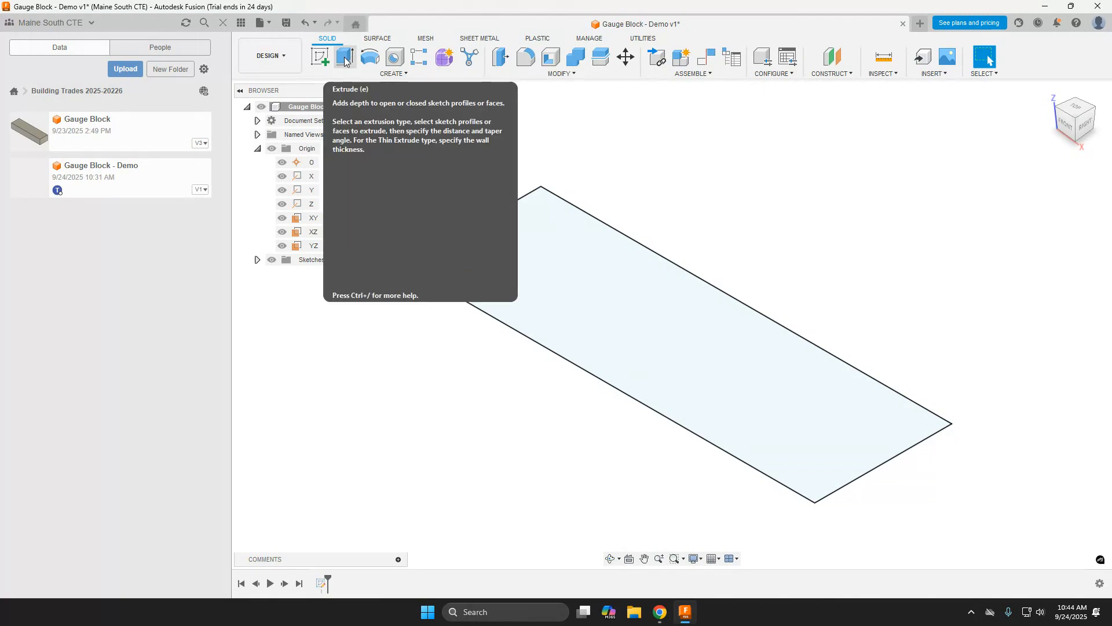
{"action": "left_click", "coordinate": [395, 74]}
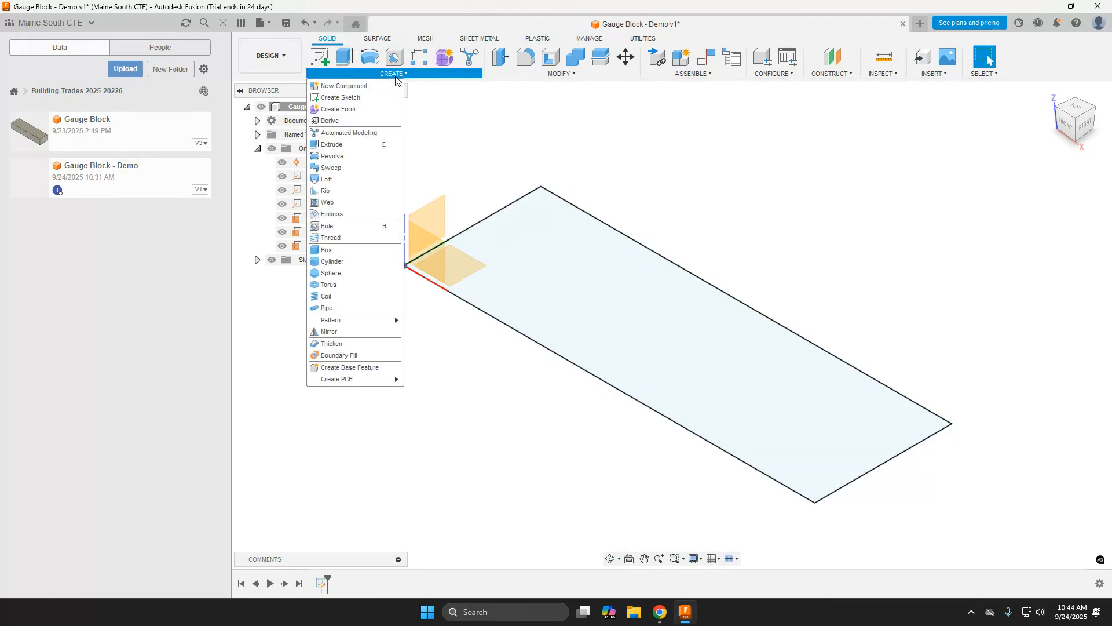
{"action": "left_click", "coordinate": [346, 58]}
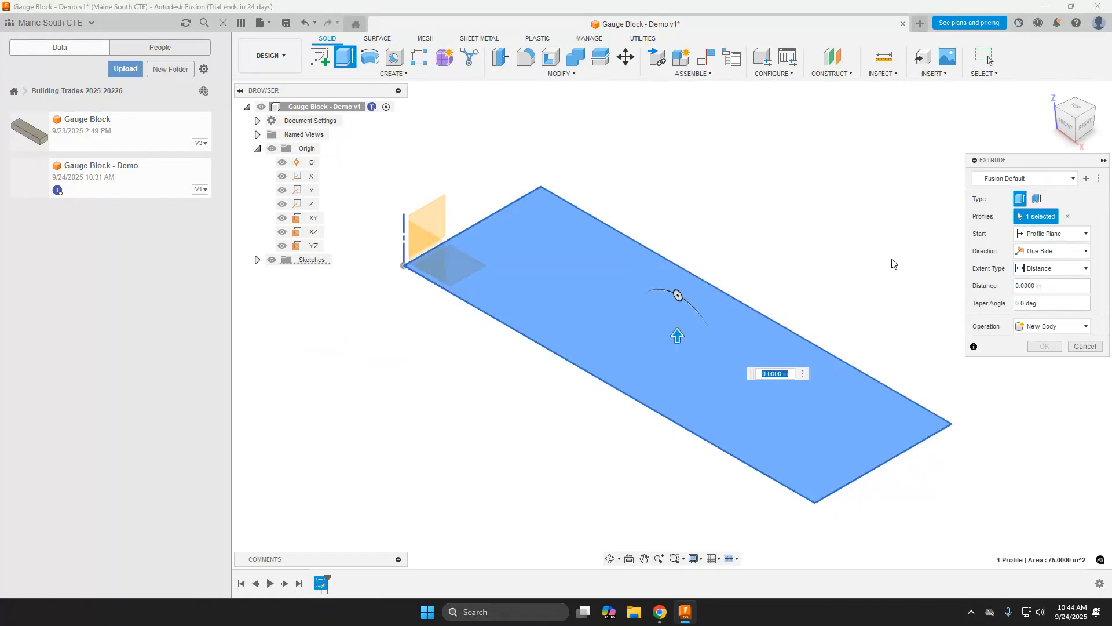
{"action": "left_click_drag", "start_coordinate": [1021, 164], "coordinate": [908, 113]}
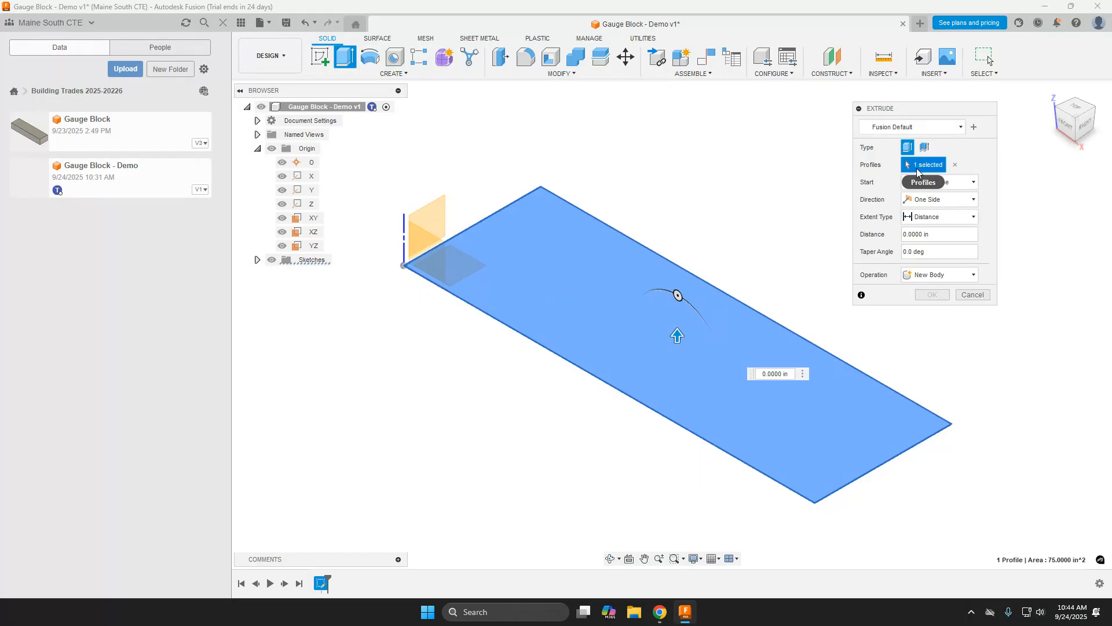
{"action": "left_click", "coordinate": [956, 166]}
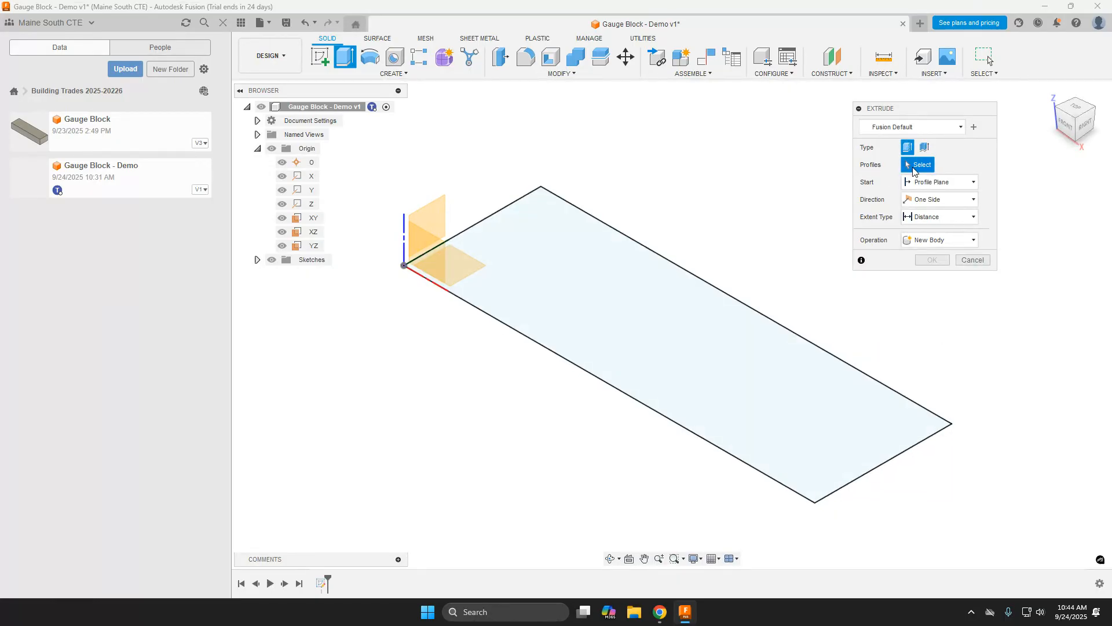
{"action": "left_click", "coordinate": [679, 304]}
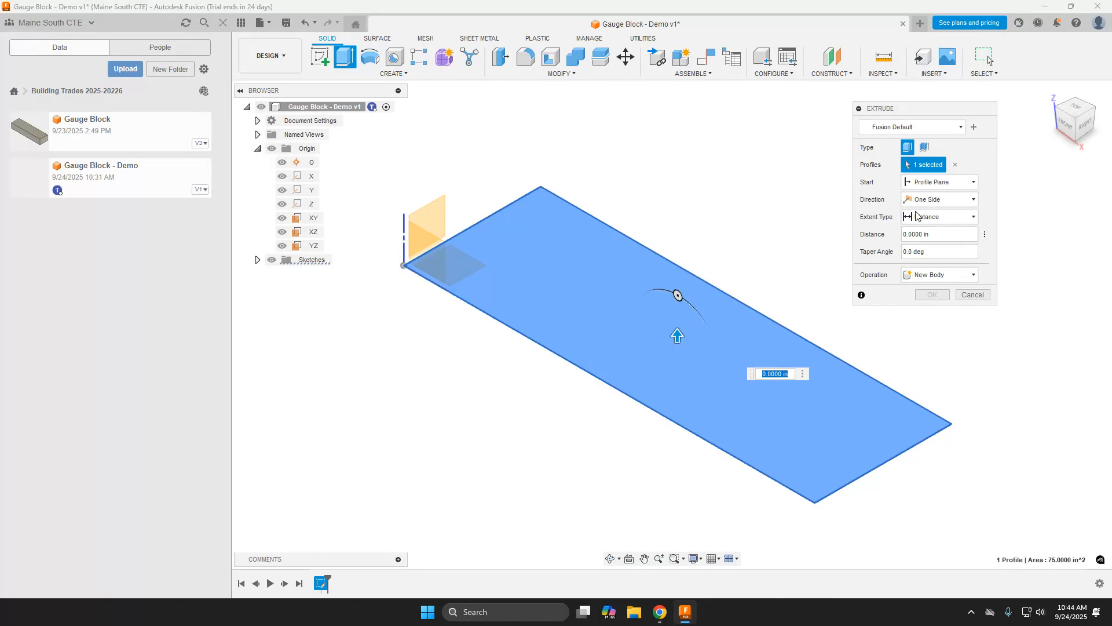
Try pulling the extrusion preview below and above the sketch plane, ending at a distance of 4.5 in
{"action": "left_click", "coordinate": [973, 217]}
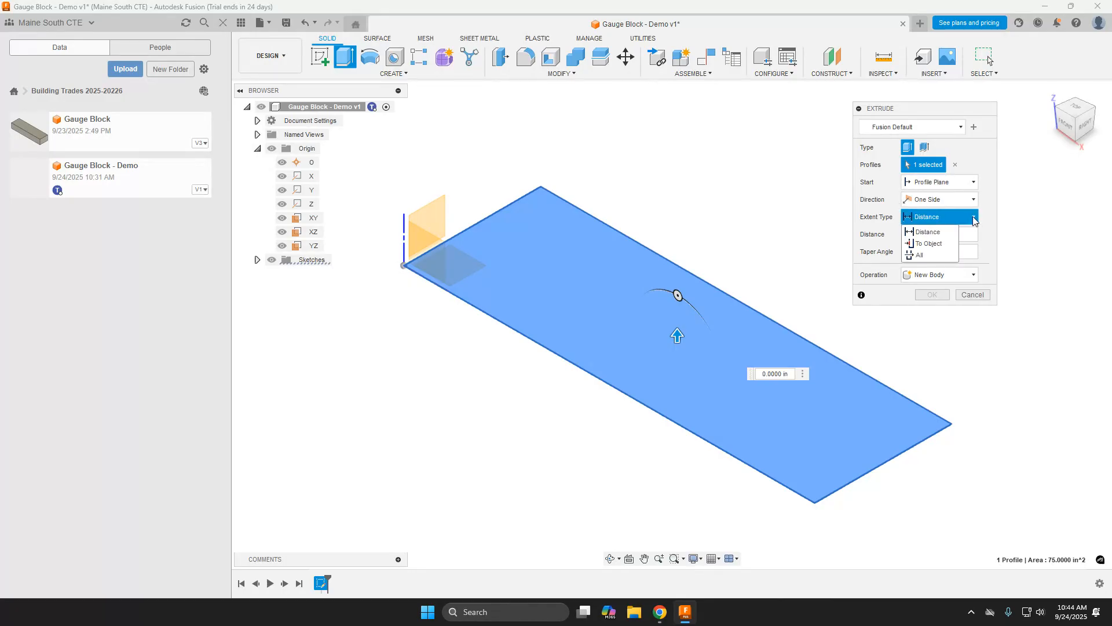
{"action": "left_click", "coordinate": [974, 218]}
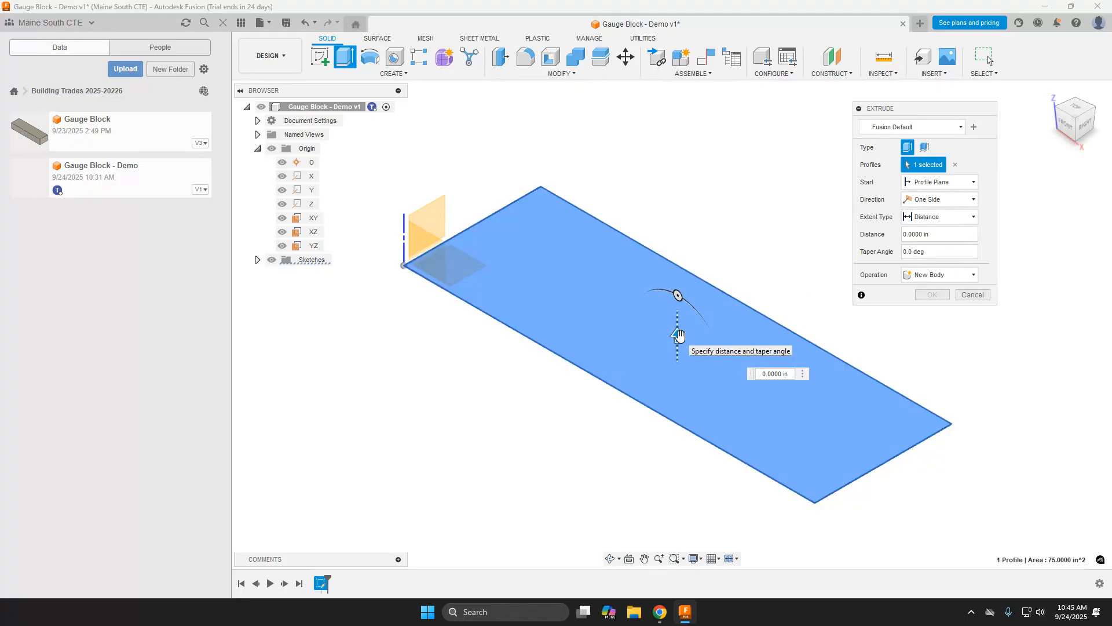
{"action": "left_click_drag", "start_coordinate": [678, 330], "coordinate": [705, 433]}
{"action": "left_click_drag", "start_coordinate": [712, 303], "coordinate": [720, 198]}
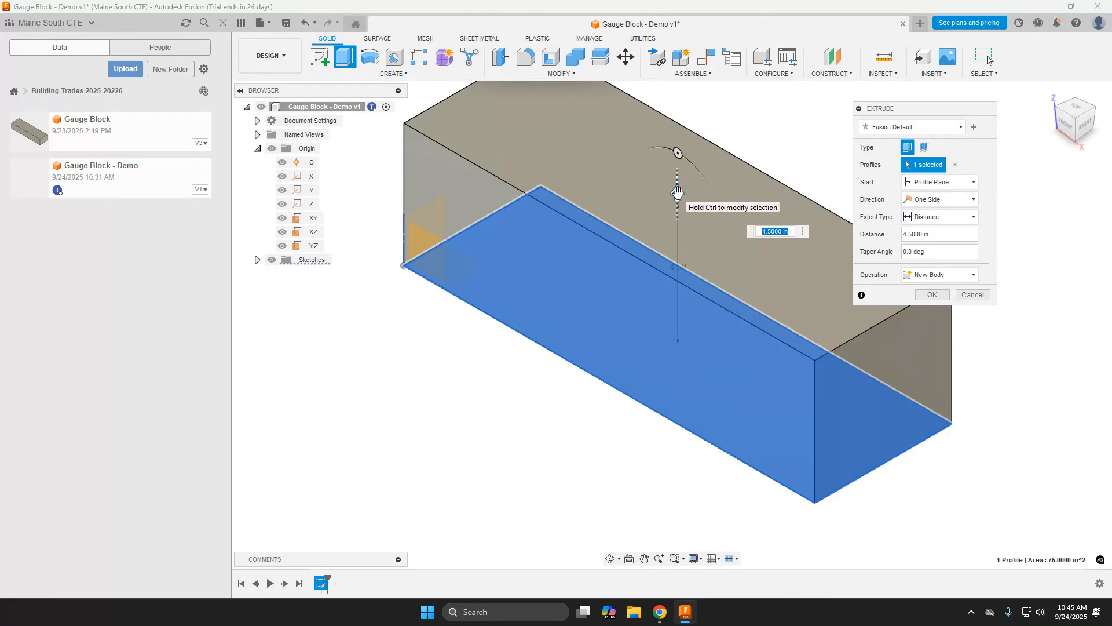
{"action": "mouse_move", "coordinate": [678, 153]}
{"action": "left_mouse_down"}
{"action": "mouse_move", "coordinate": [647, 157]}
{"action": "mouse_move", "coordinate": [686, 155]}
{"action": "mouse_move", "coordinate": [657, 154]}
{"action": "mouse_move", "coordinate": [677, 154]}
{"action": "left_mouse_up"}
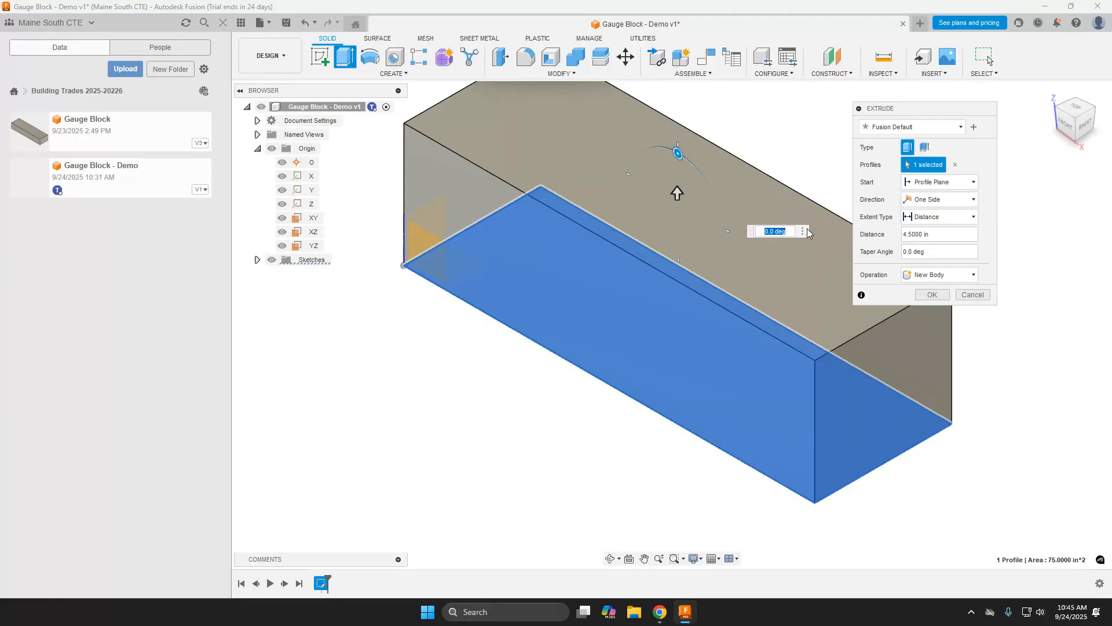
Extrude the rectangle 2 in as a new body, with no taper angle
{"action": "left_click", "coordinate": [963, 234]}
{"action": "double_click", "coordinate": [913, 241]}
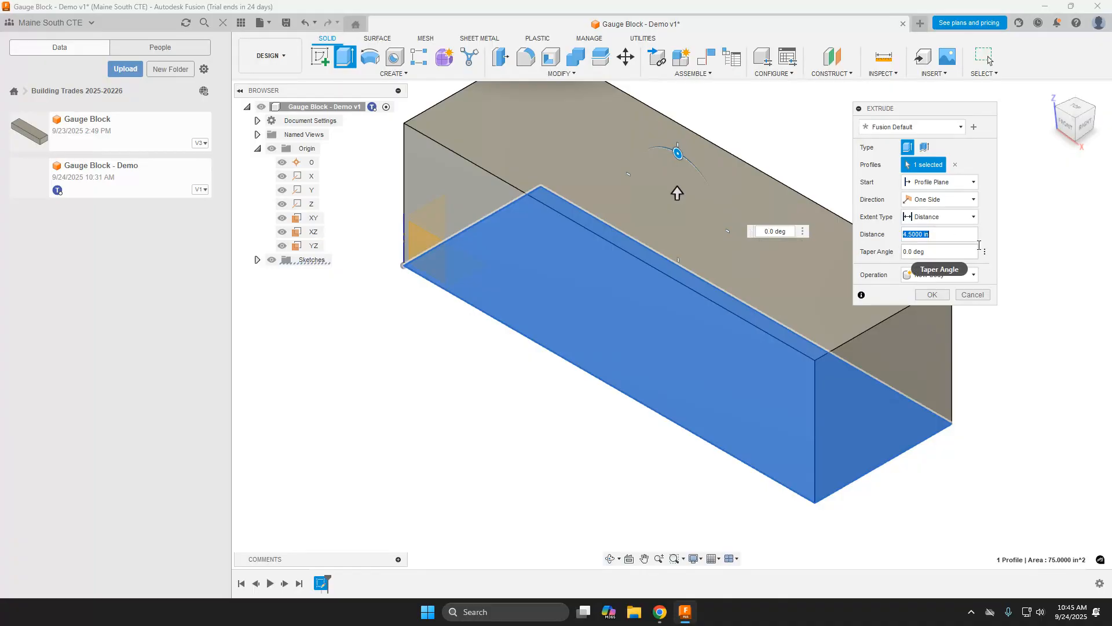
{"action": "type", "text": "2"}
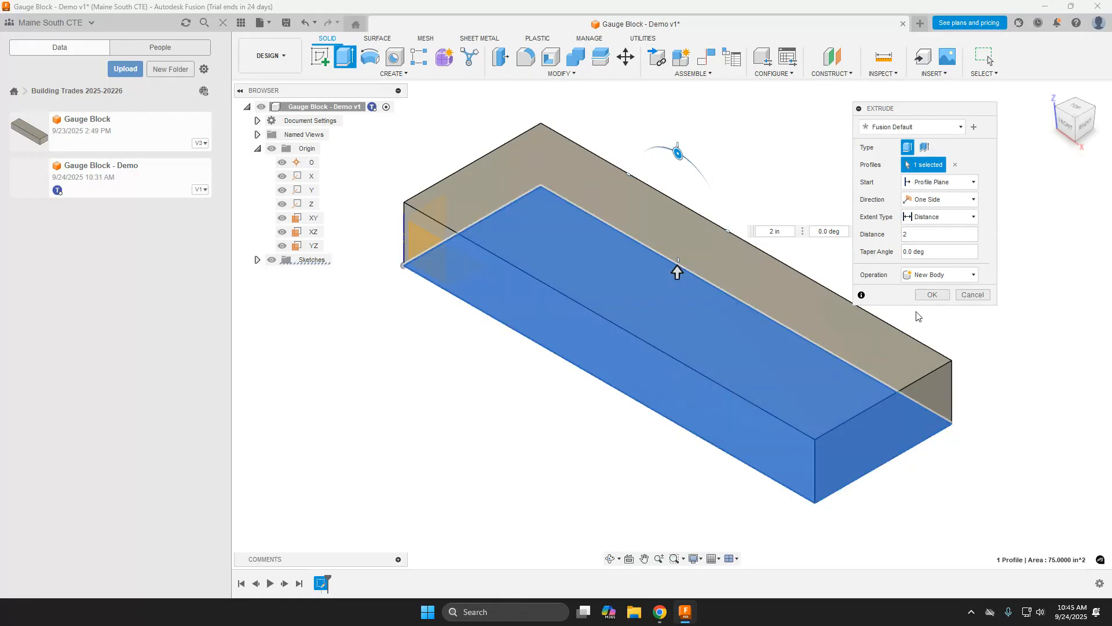
{"action": "left_click", "coordinate": [972, 277]}
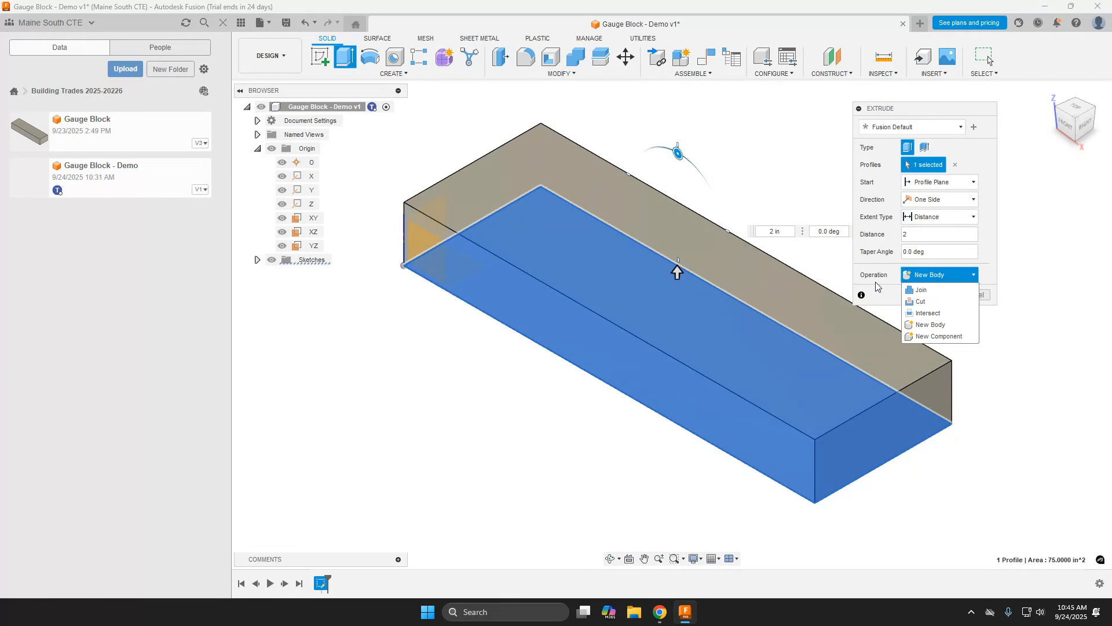
{"action": "left_click", "coordinate": [937, 280]}
{"action": "left_click", "coordinate": [975, 279]}
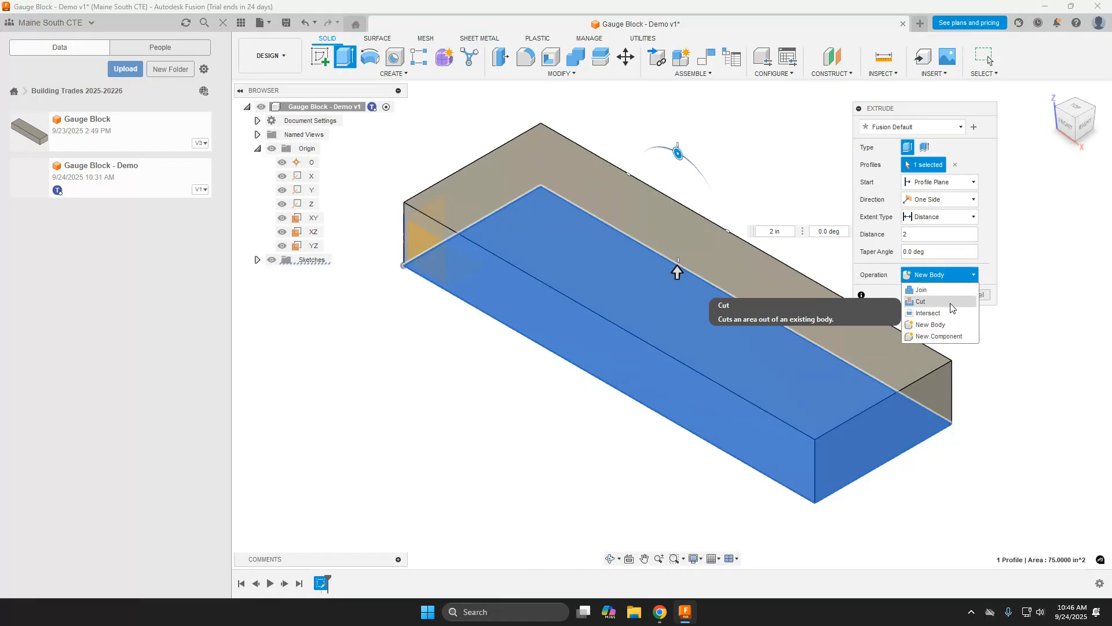
{"action": "left_click", "coordinate": [986, 257]}
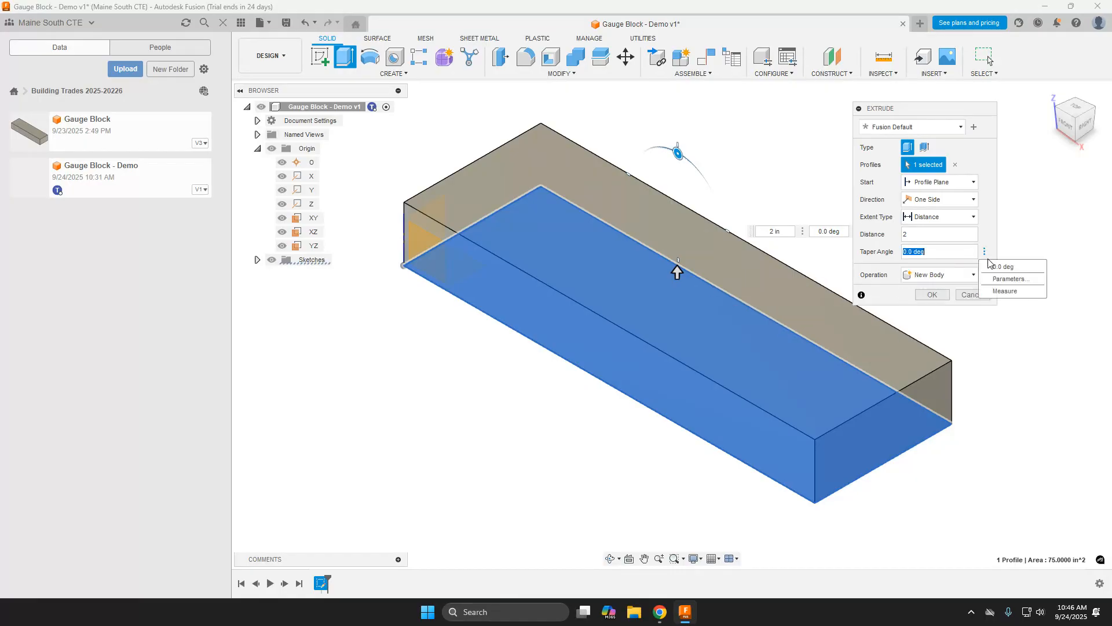
{"action": "left_click", "coordinate": [902, 293]}
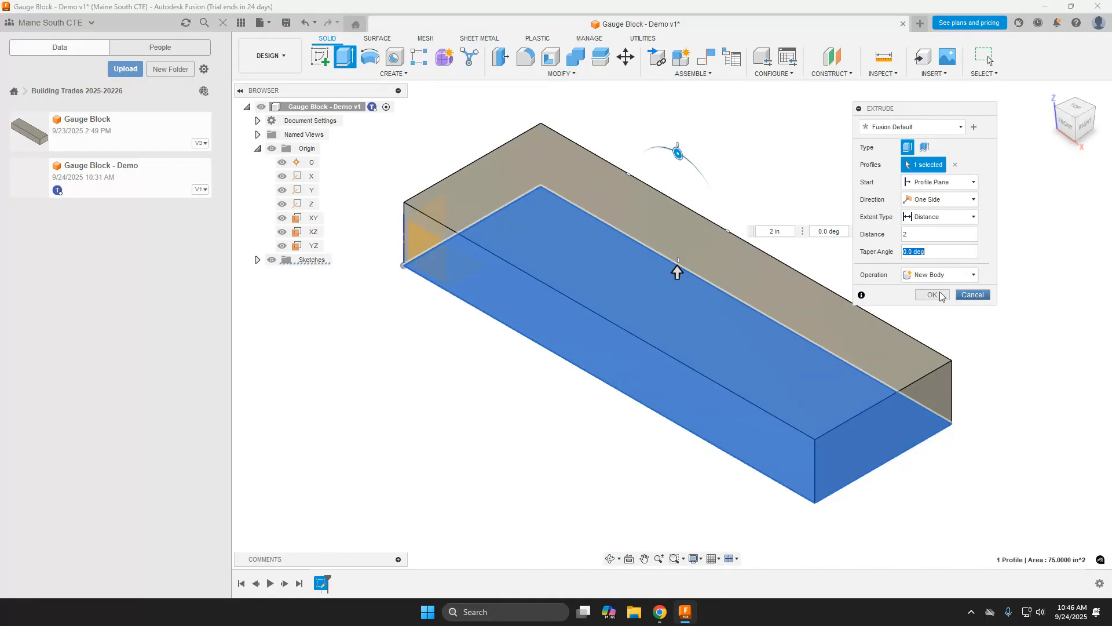
{"action": "left_click", "coordinate": [931, 294]}
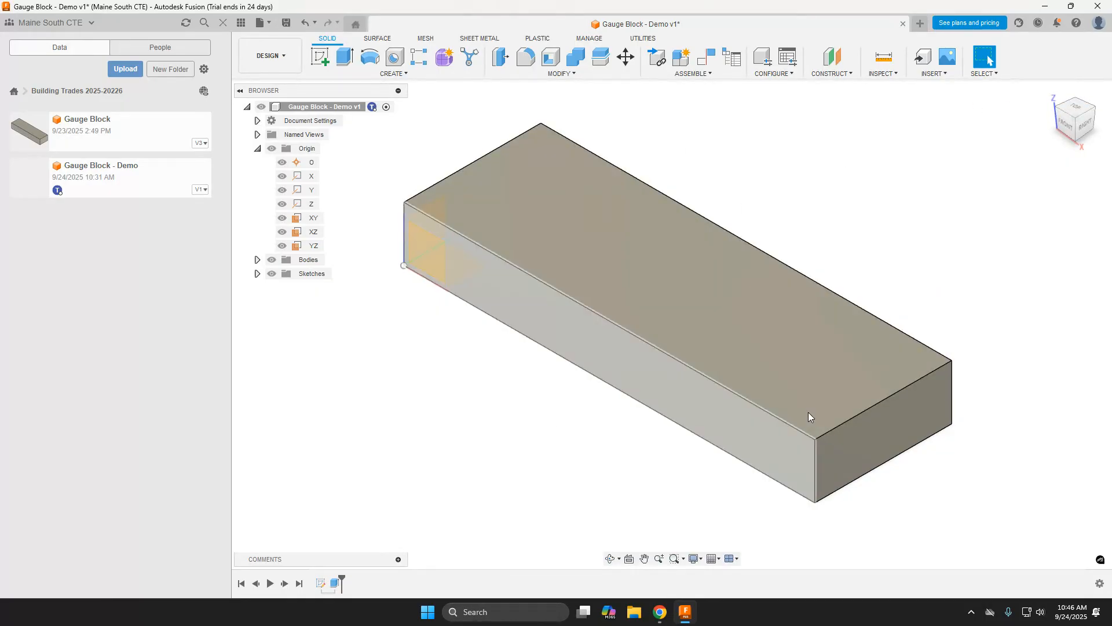
Hide the origin geometry, and toggle the block body's visibility off and back on
{"action": "left_click", "coordinate": [424, 268]}
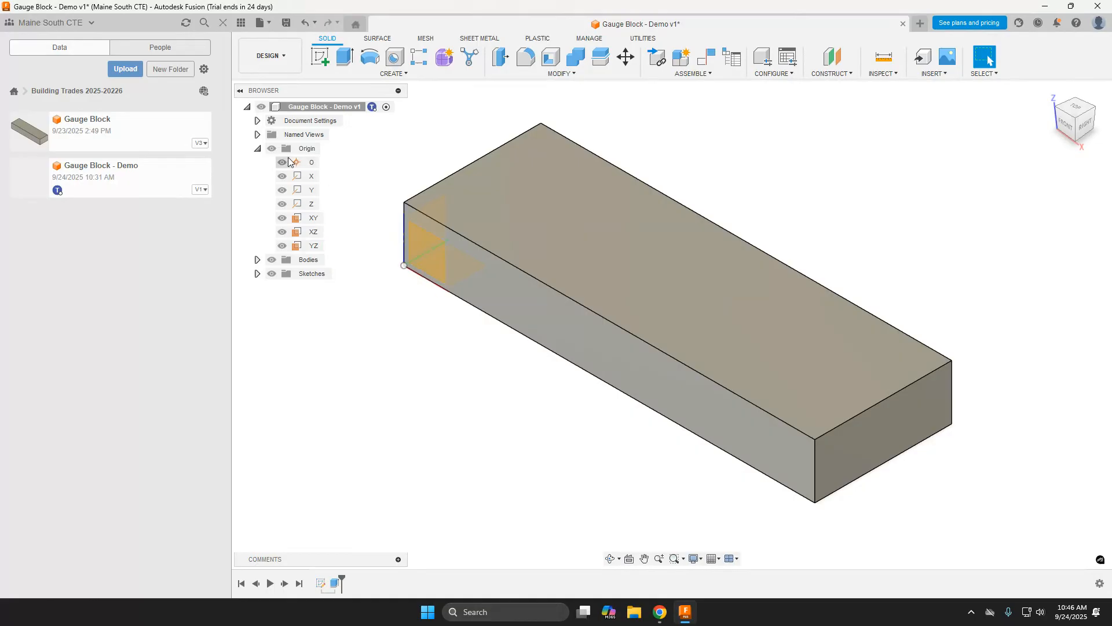
{"action": "left_click", "coordinate": [272, 149]}
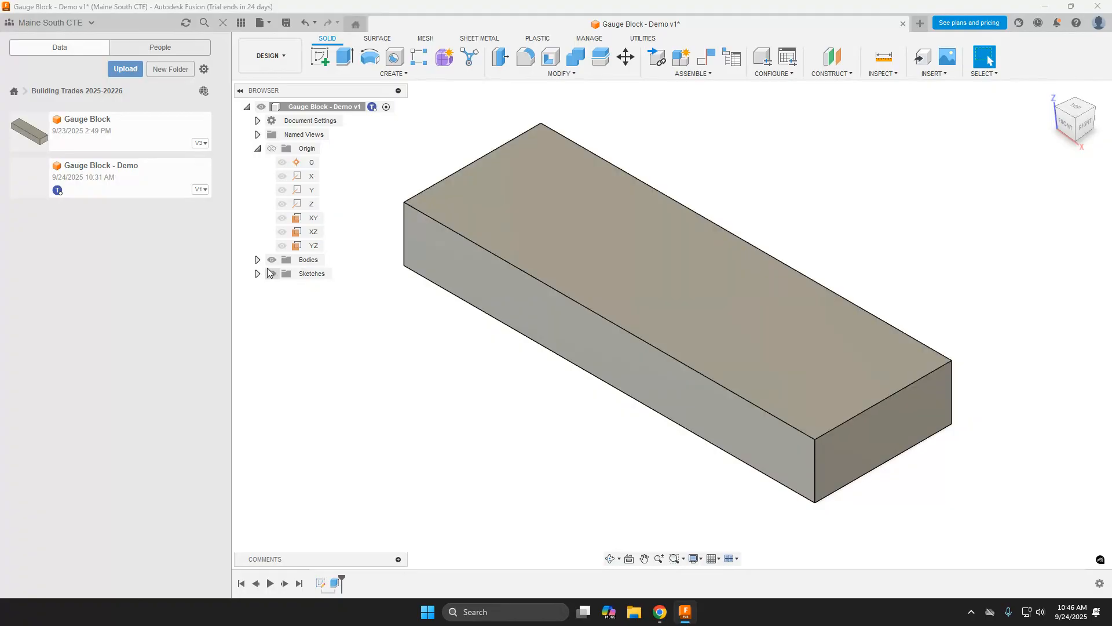
{"action": "left_click", "coordinate": [258, 260]}
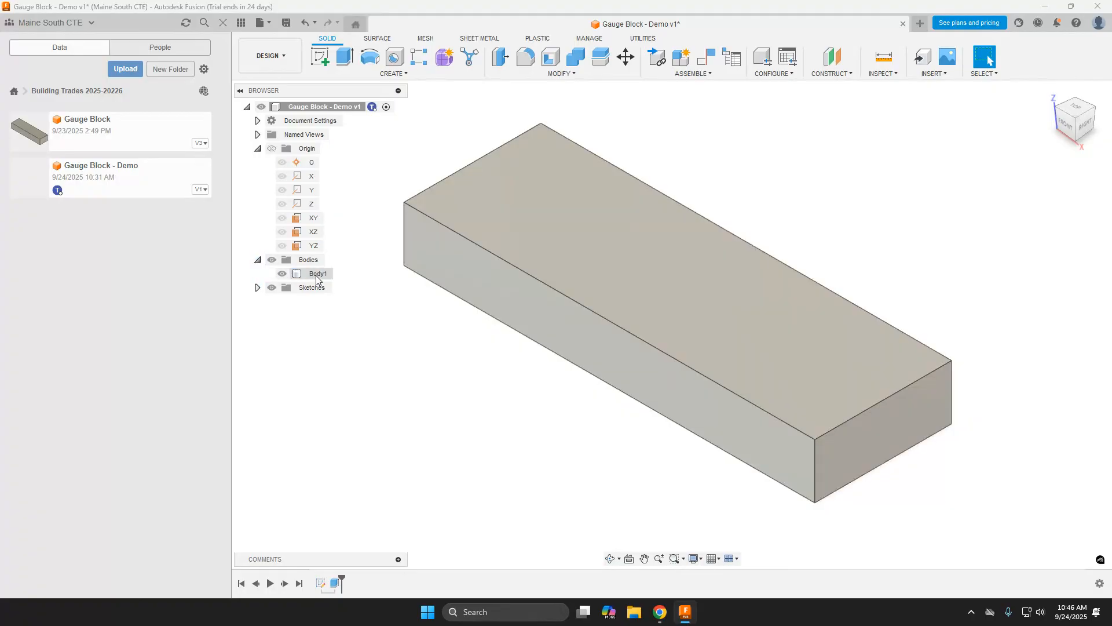
{"action": "left_click", "coordinate": [298, 278]}
{"action": "left_click", "coordinate": [282, 274]}
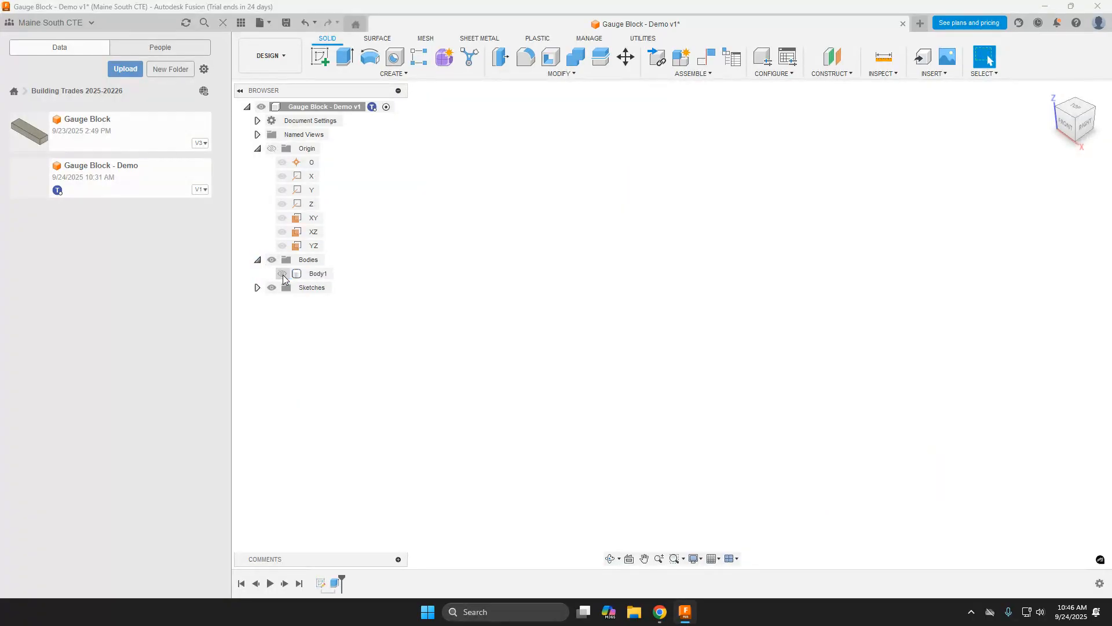
{"action": "left_click", "coordinate": [282, 274]}
{"action": "left_click", "coordinate": [282, 275]}
{"action": "left_click", "coordinate": [282, 275]}
Toggle the rectangle sketch's visibility and inspect the block's underside where the sketch lies
{"action": "left_click", "coordinate": [257, 289]}
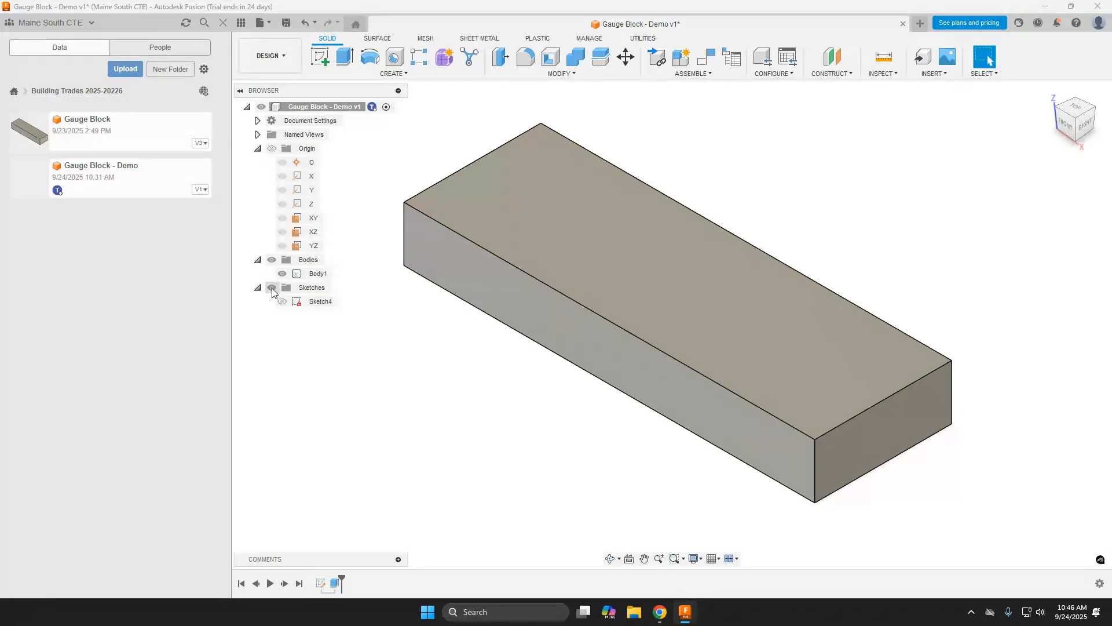
{"action": "left_click", "coordinate": [275, 290]}
{"action": "left_click", "coordinate": [282, 302]}
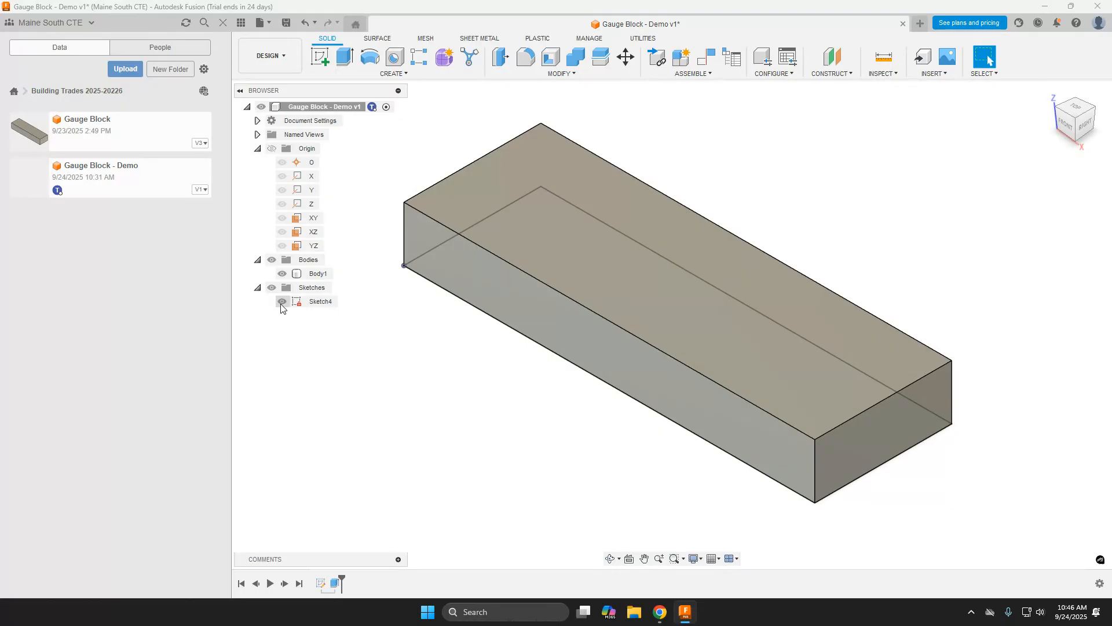
{"action": "left_click_drag", "start_coordinate": [1073, 125], "coordinate": [1067, 78]}
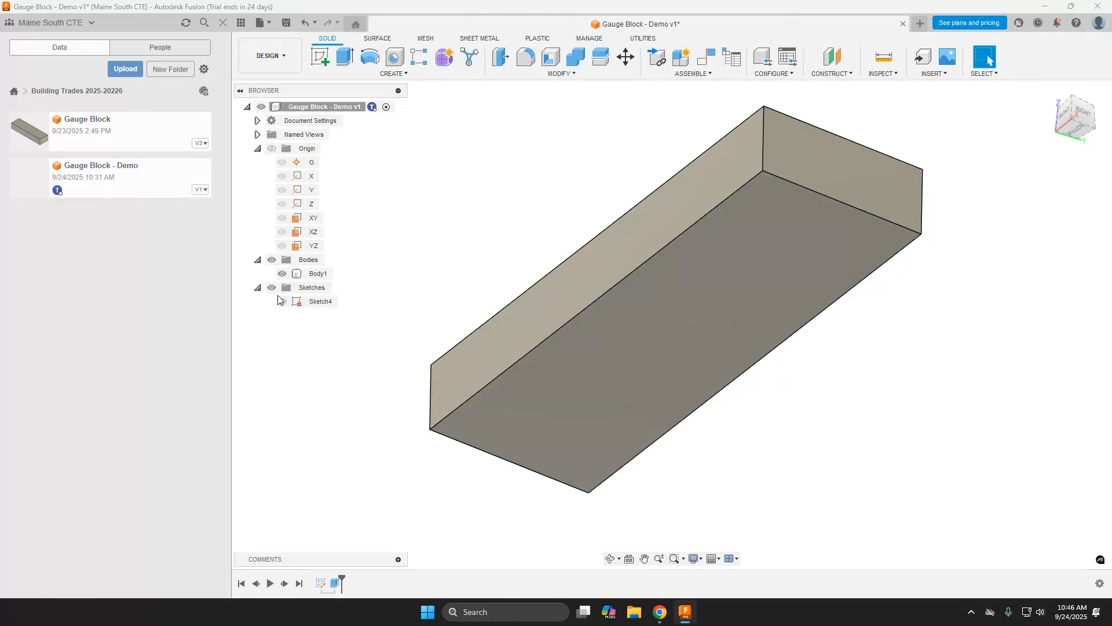
{"action": "left_click_drag", "start_coordinate": [1075, 111], "coordinate": [1076, 160]}
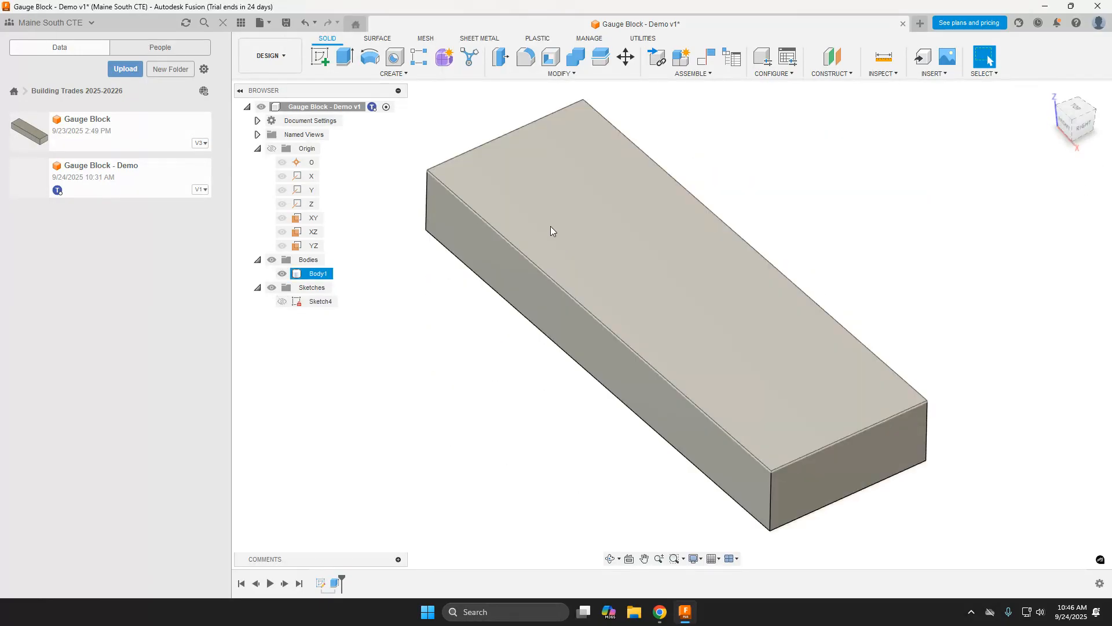
Edit the extrude feature and set its distance to 2 7/16 in
{"action": "double_click", "coordinate": [334, 584]}
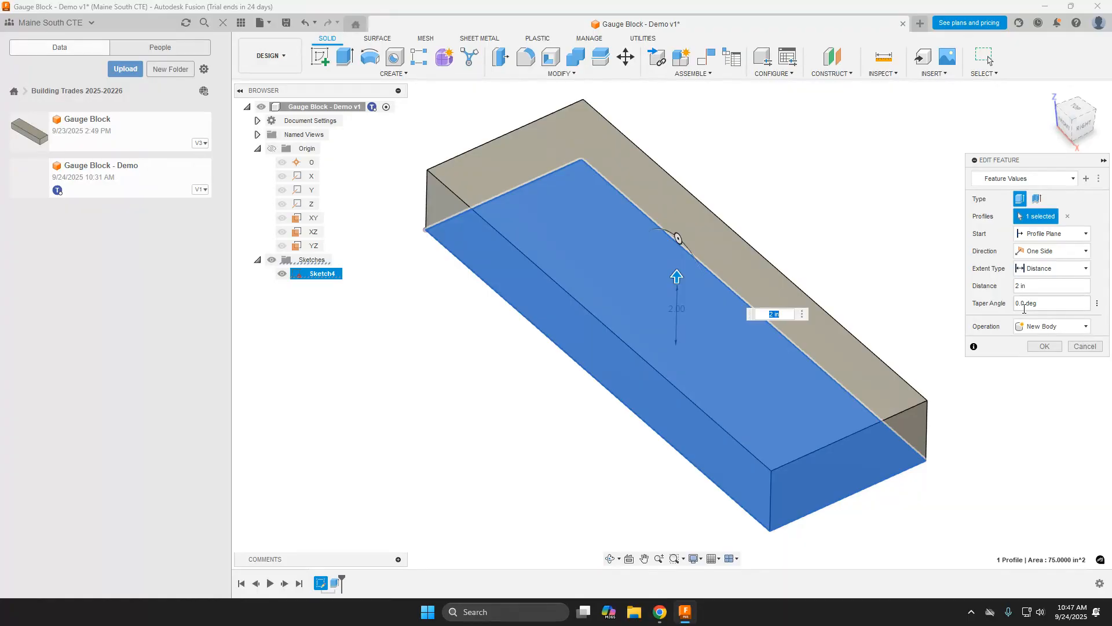
{"action": "left_click", "coordinate": [1021, 287]}
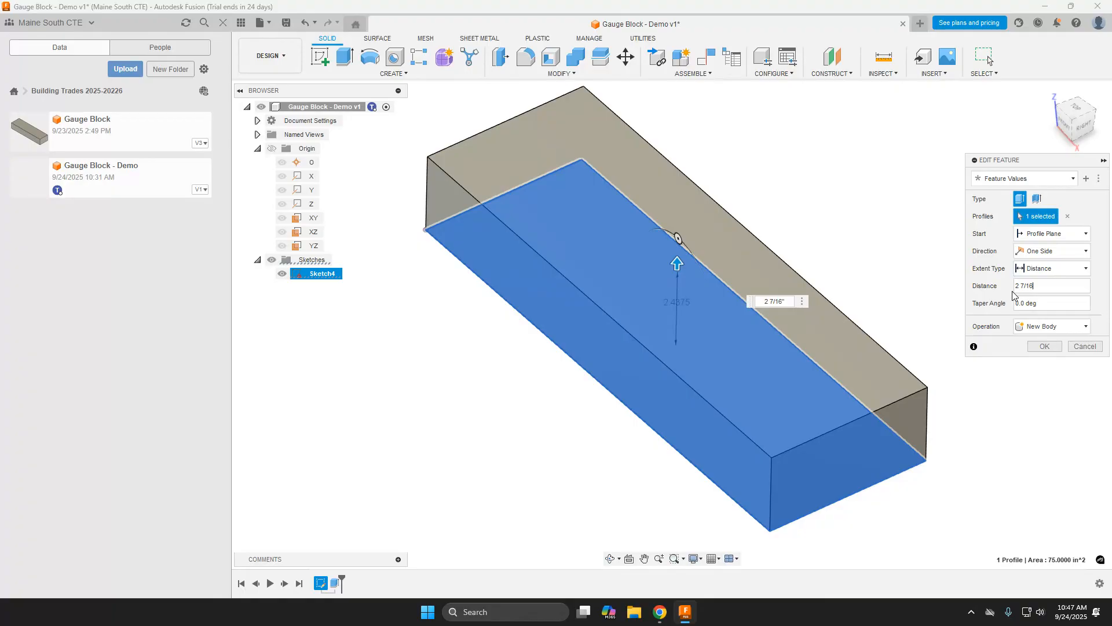
{"action": "key", "text": "Return"}
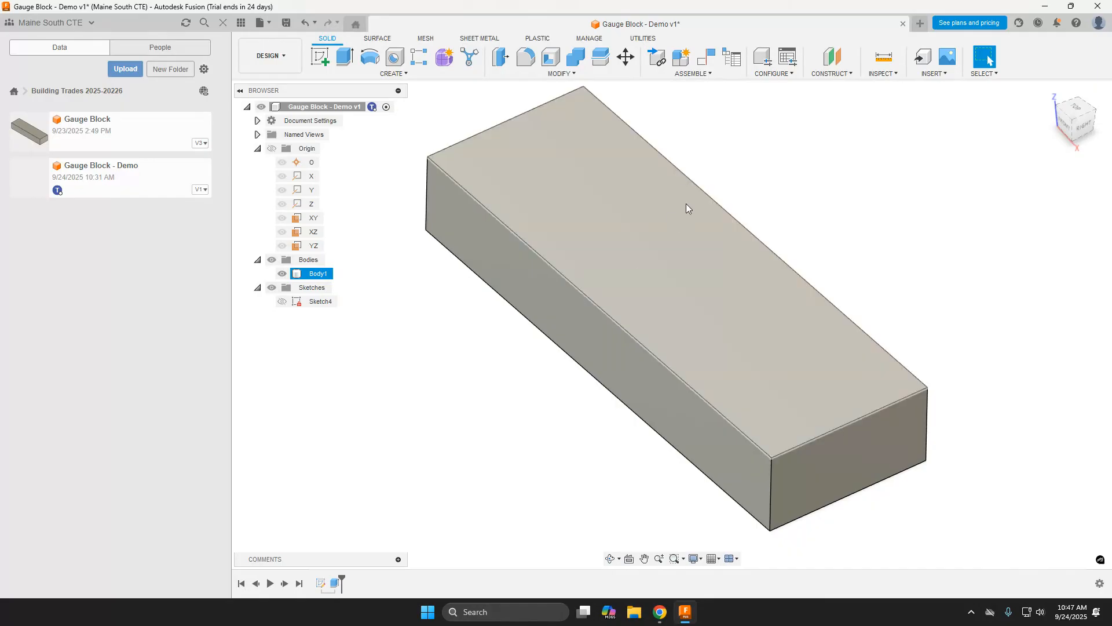
Reopen the rectangle sketch, set its horizontal dimension to 13.875 in and finish the sketch
{"action": "double_click", "coordinate": [321, 583]}
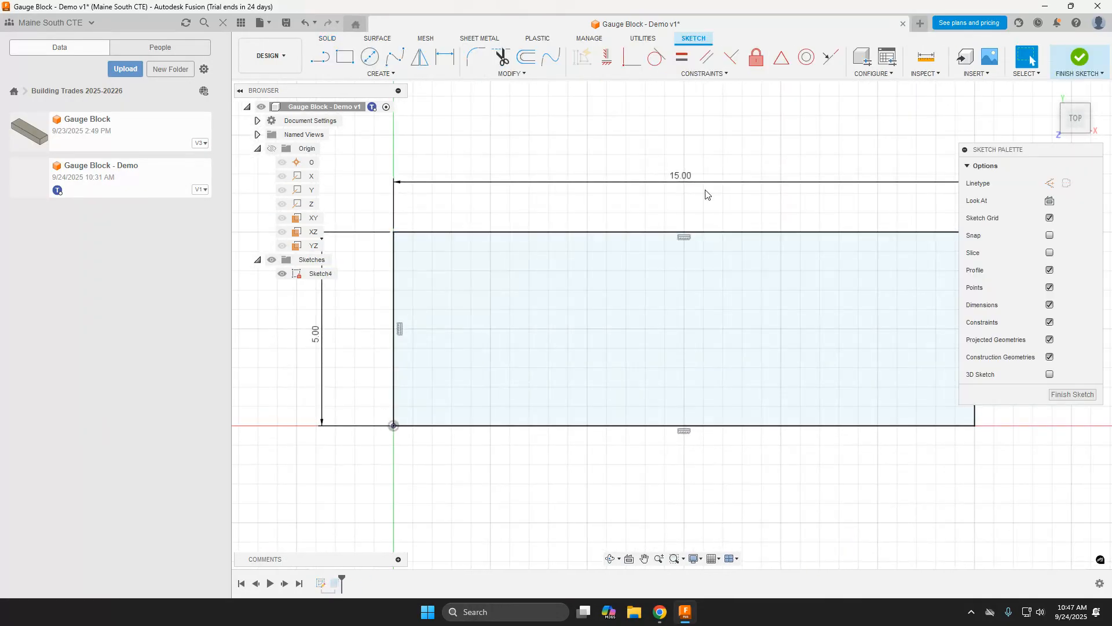
{"action": "double_click", "coordinate": [682, 178]}
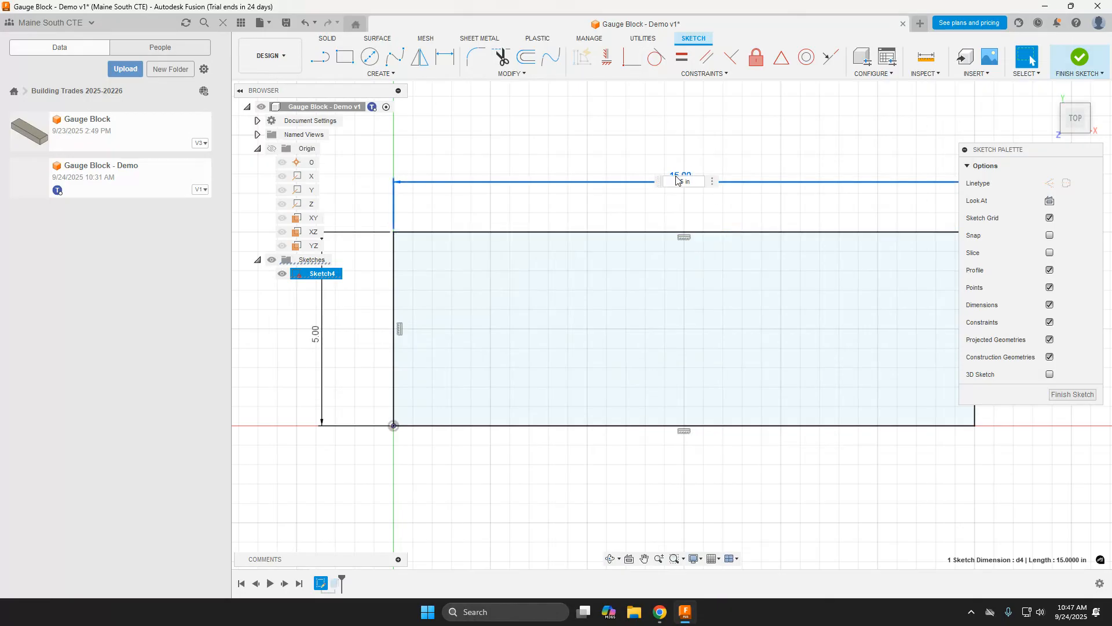
{"action": "key", "text": "BackSpace"}
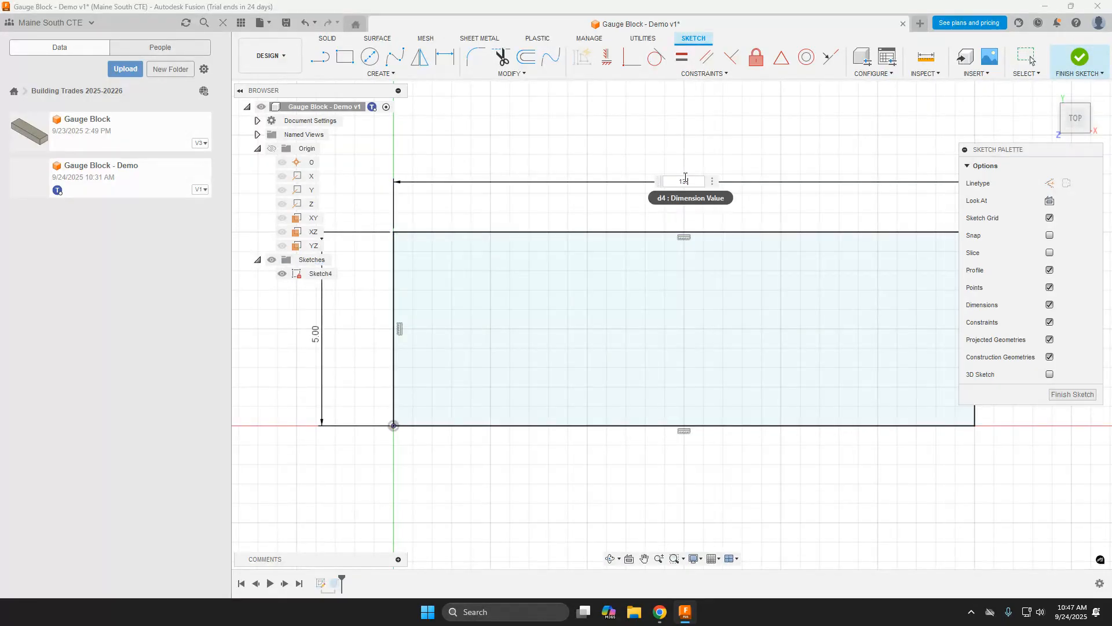
{"action": "key", "text": "Return"}
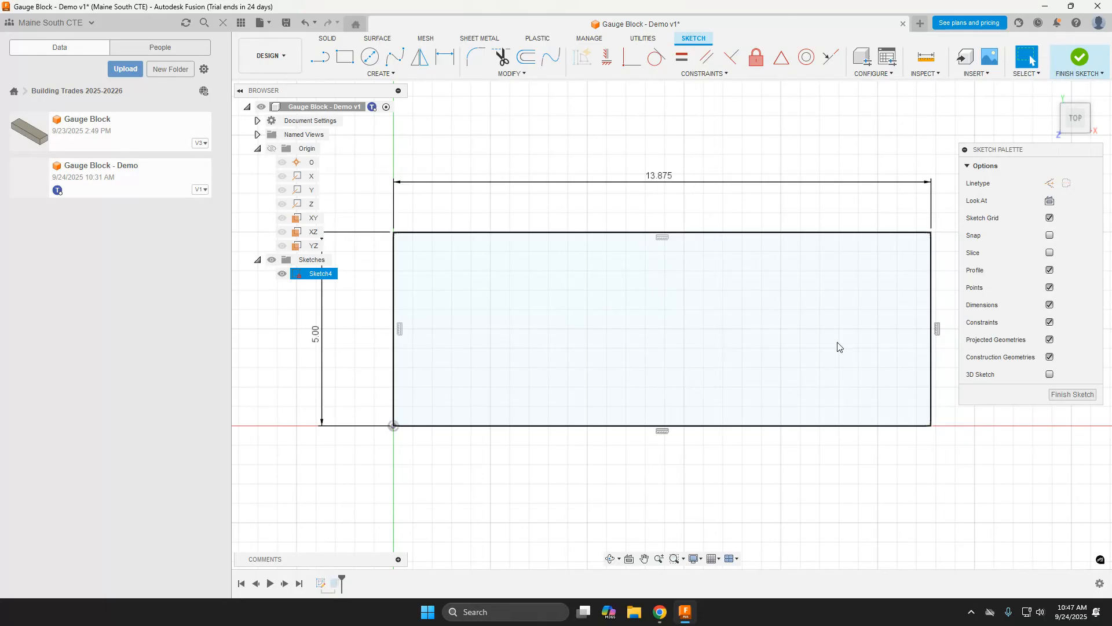
{"action": "left_click", "coordinate": [1072, 395]}
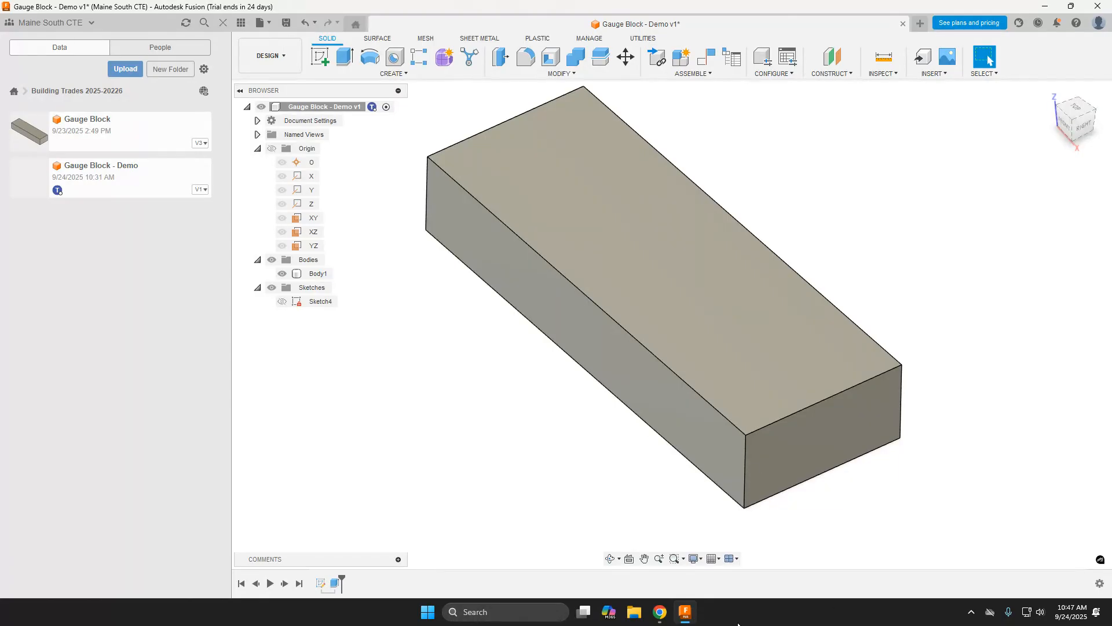
{"action": "mouse_move", "coordinate": [660, 612]}
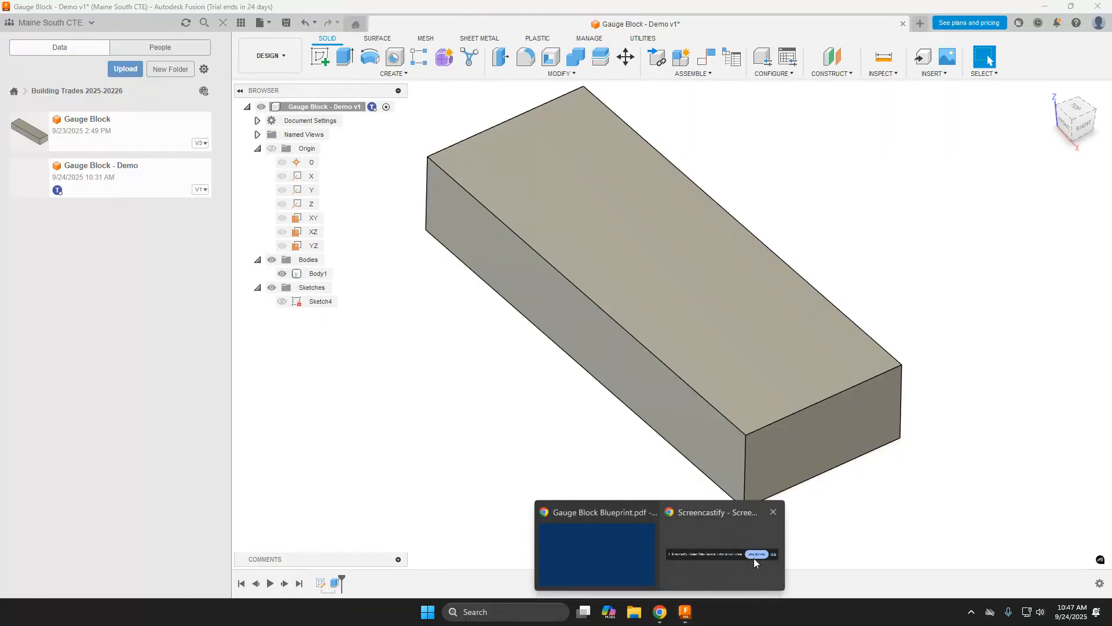